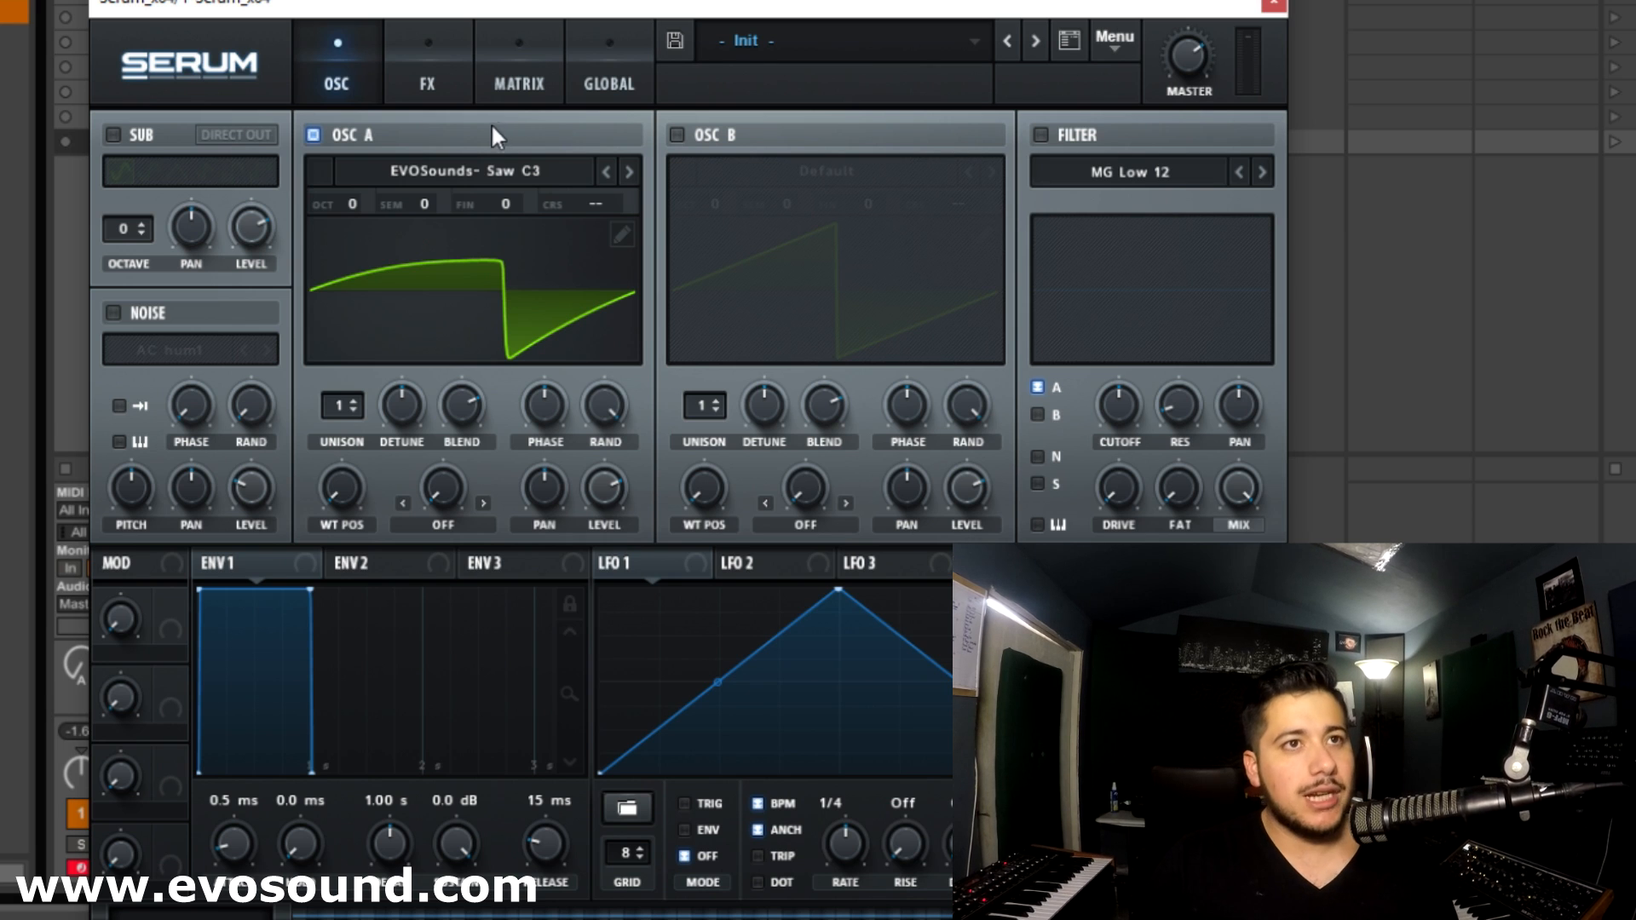
Enable oscillator B and load the EVOSounds- Triangle C3 wavetable from the Evolution Of Sound - Sub 37 Wavetables folder.
click(677, 135)
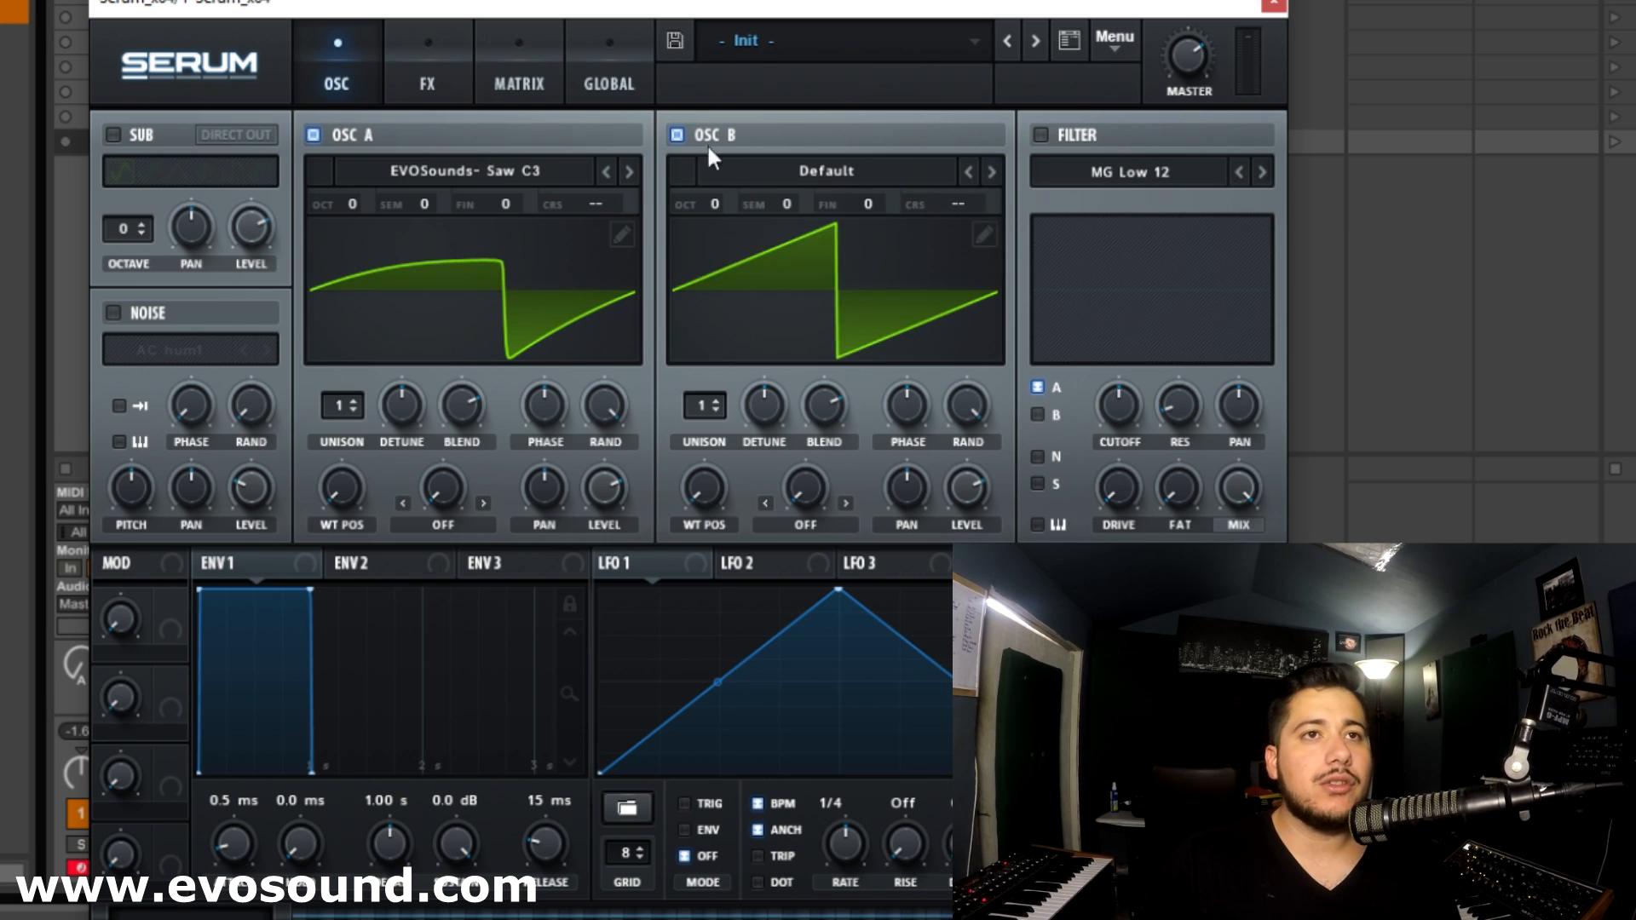
click(750, 170)
mouse_move(852, 295)
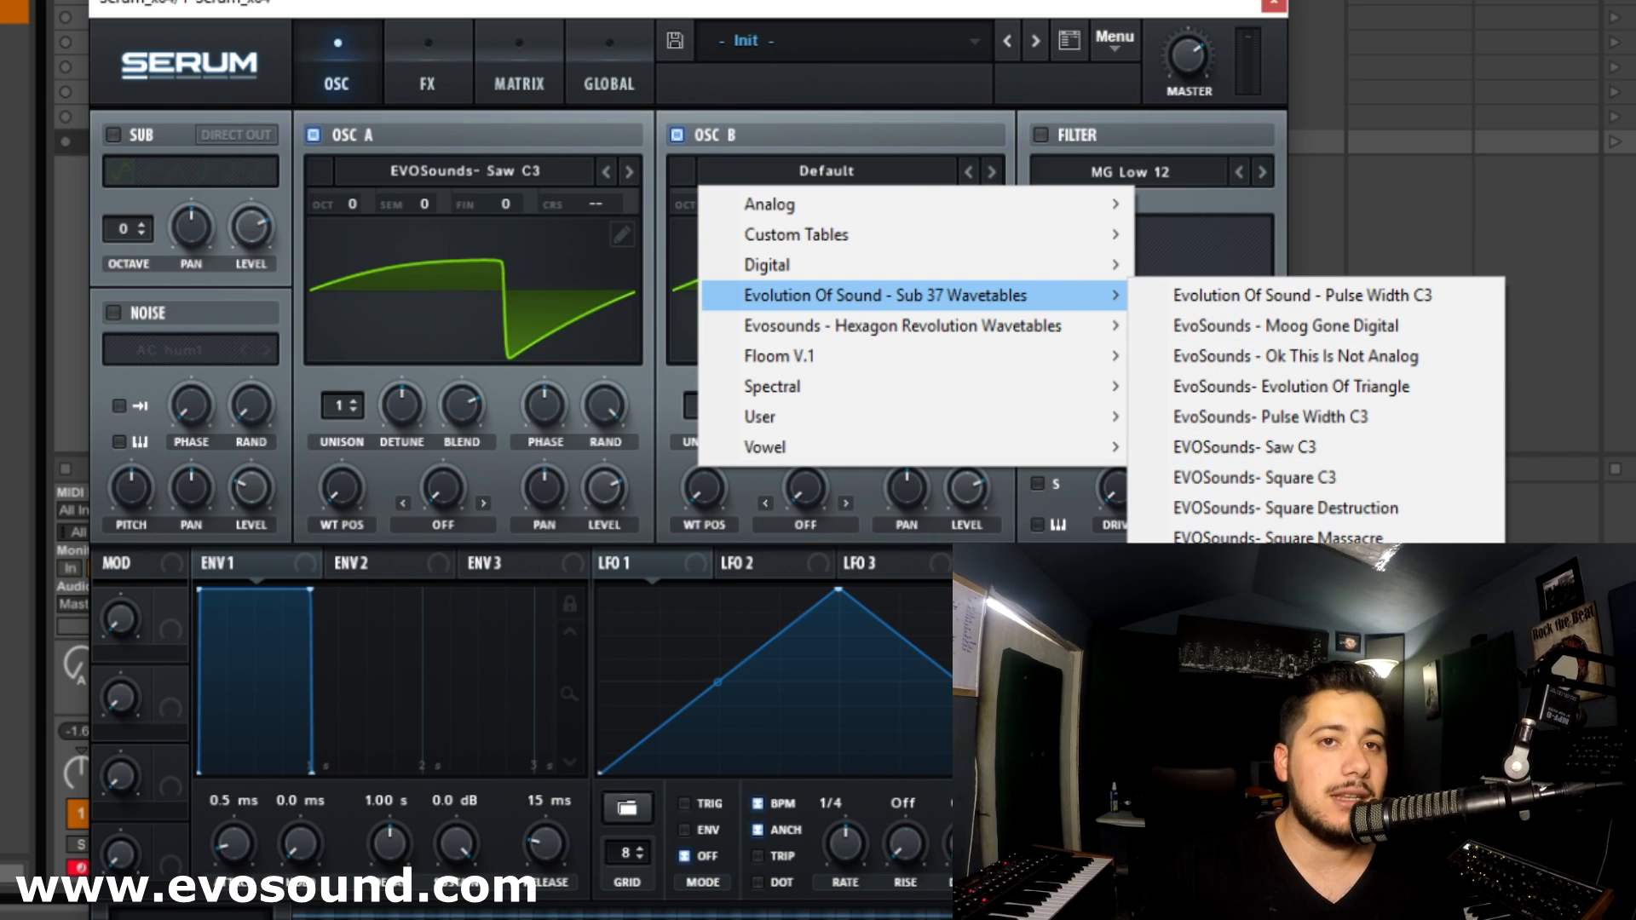
click(1243, 583)
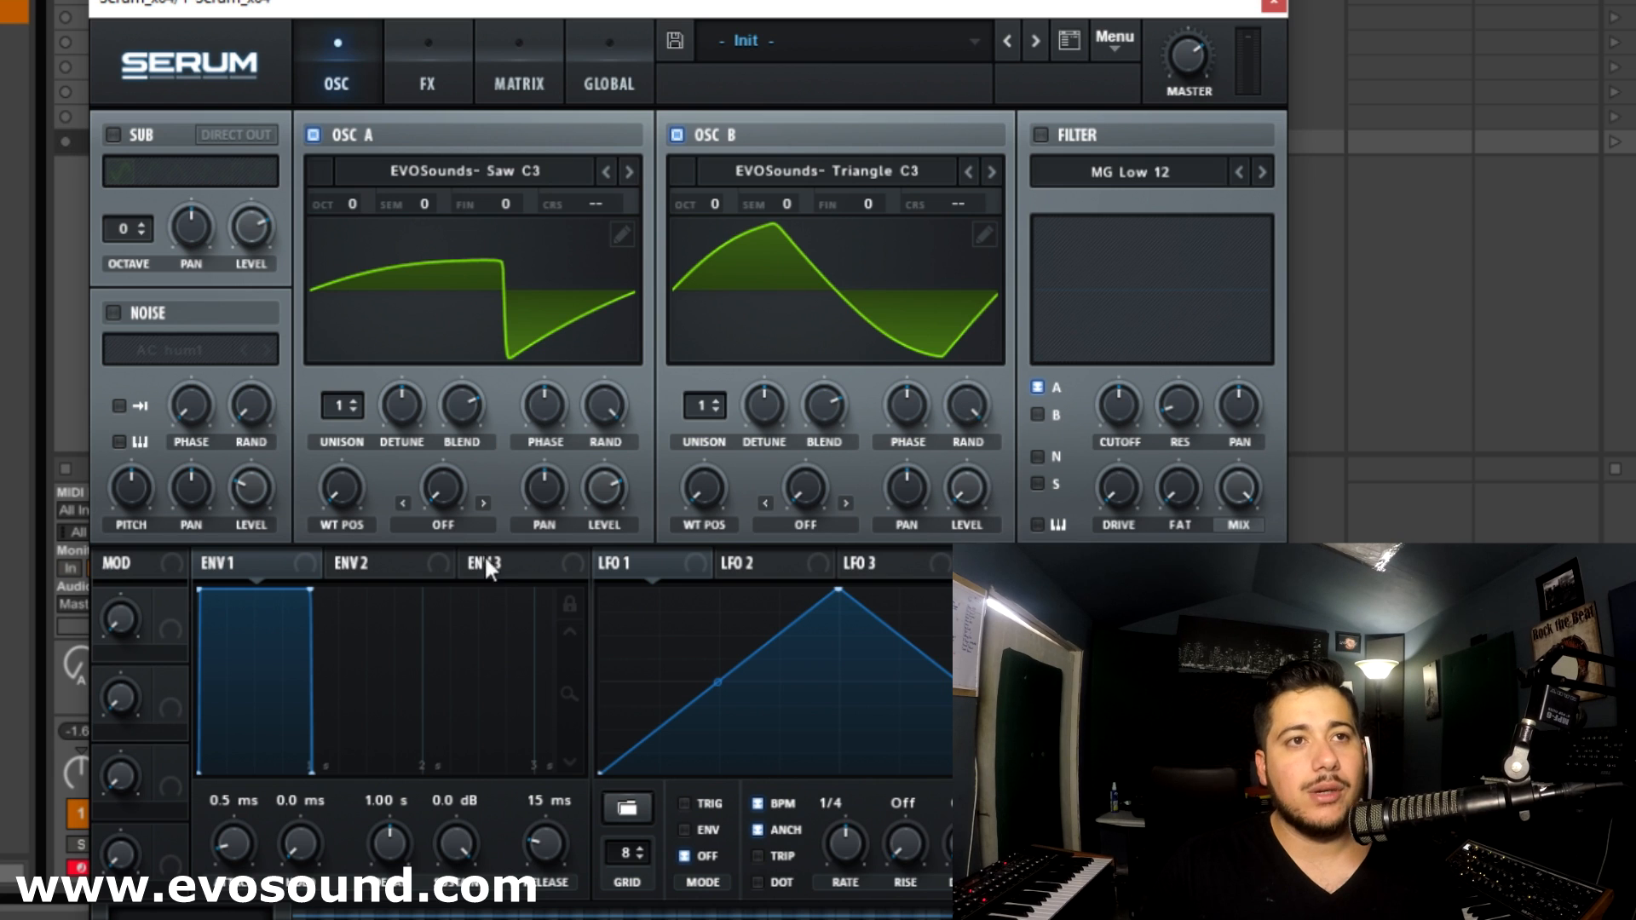
Set oscillator A's warp mode to FM (from B) and adjust the warp amount to about halfway.
click(439, 530)
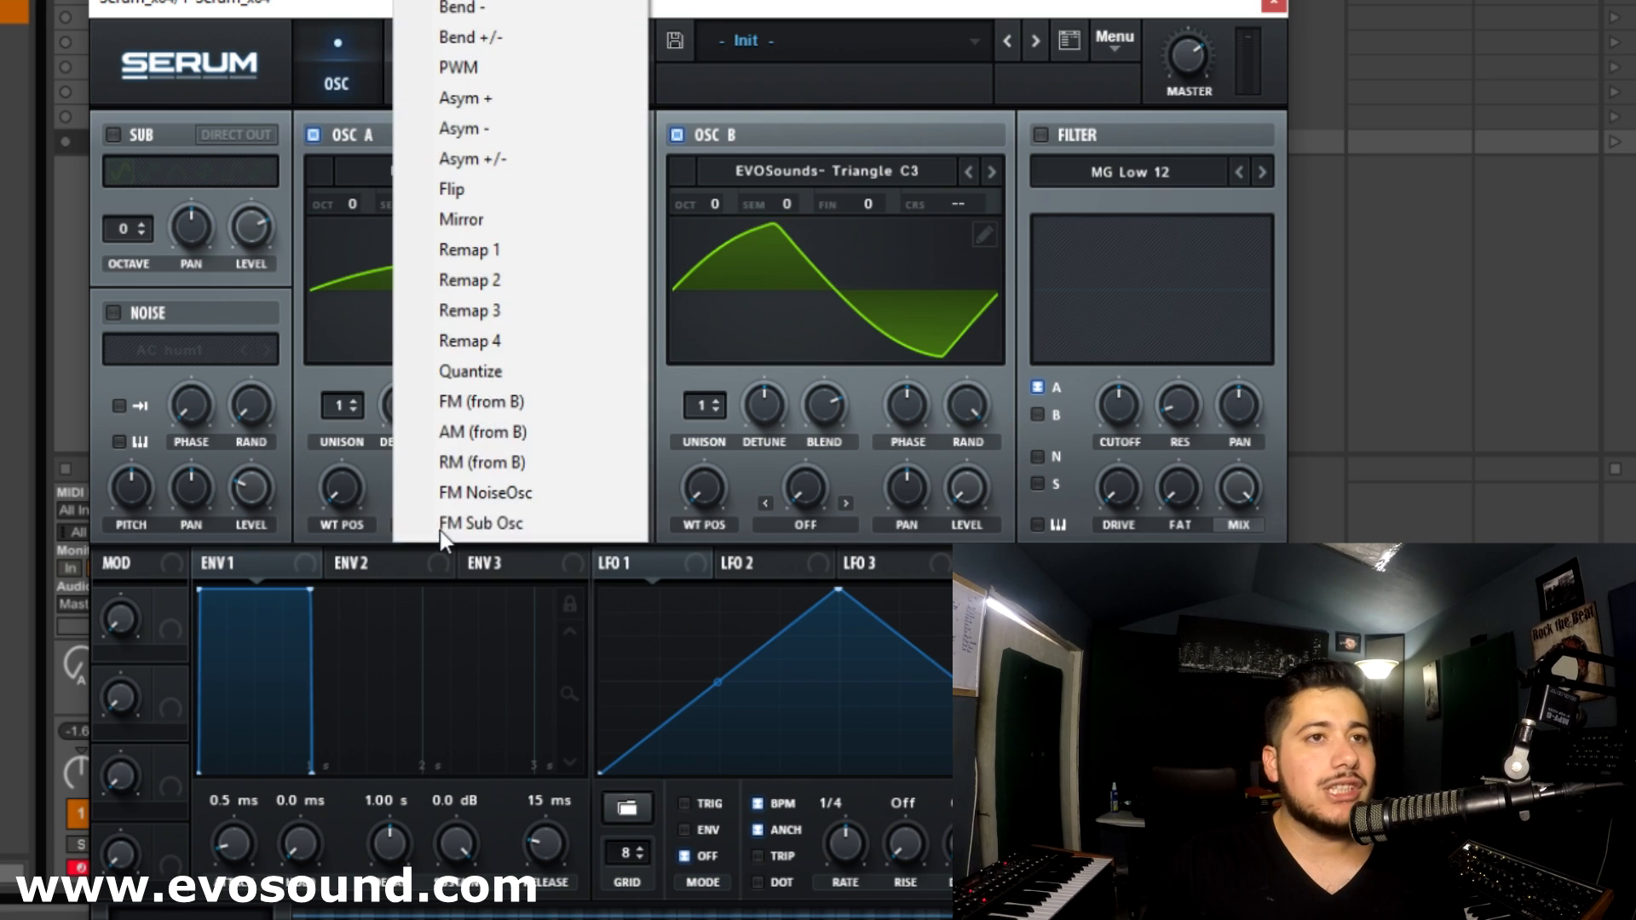
click(588, 397)
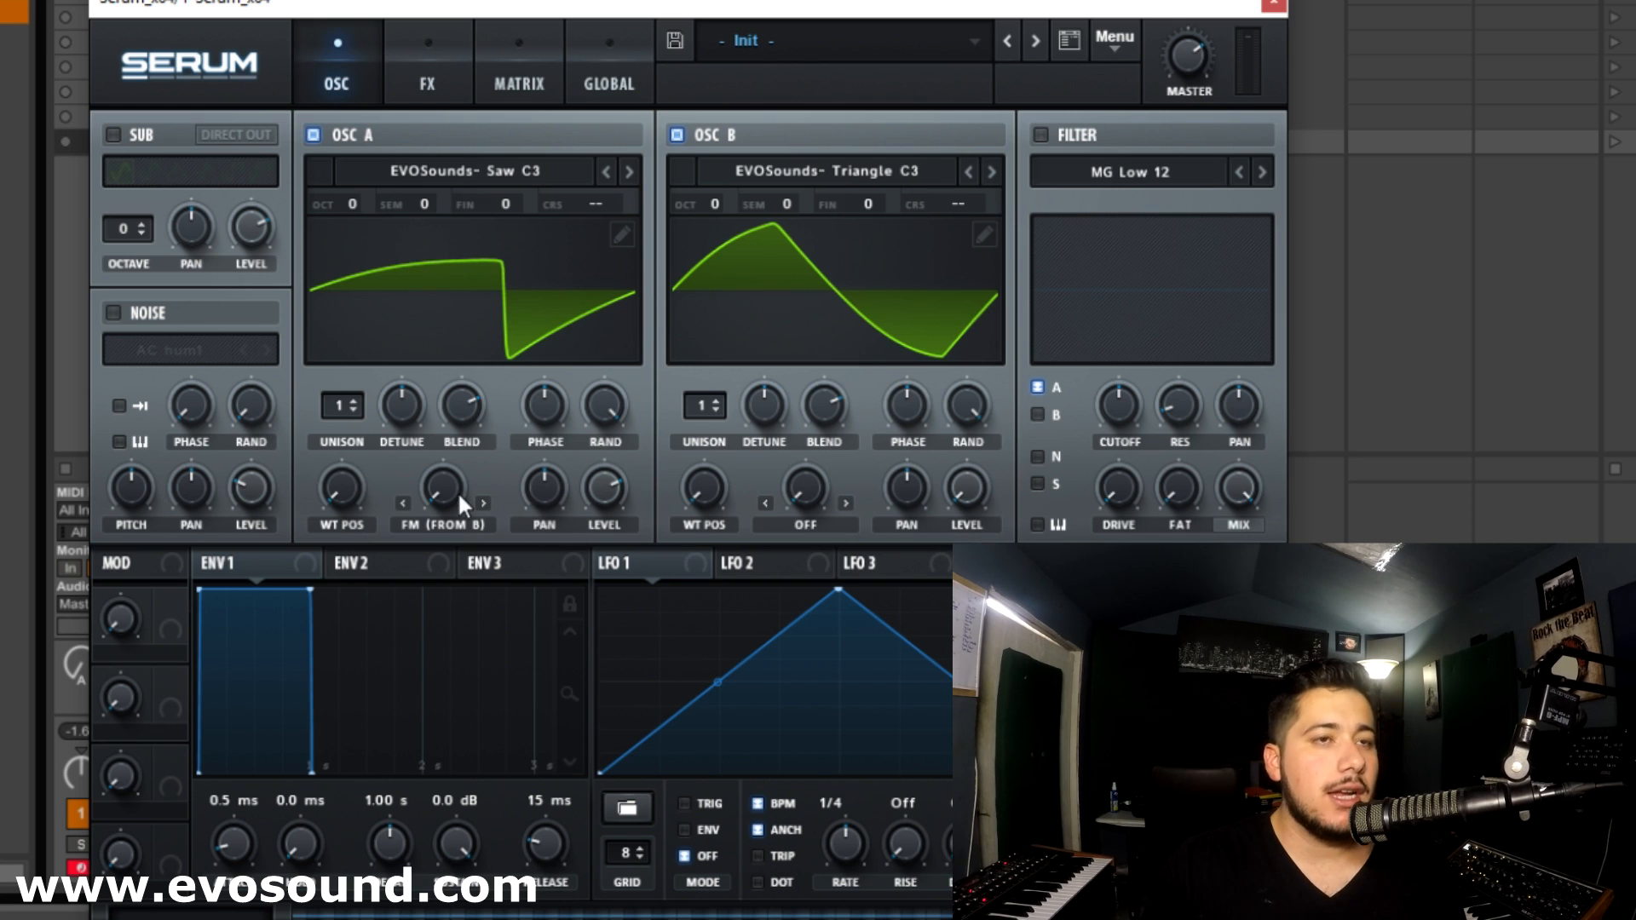
drag(458, 491, 613, 439)
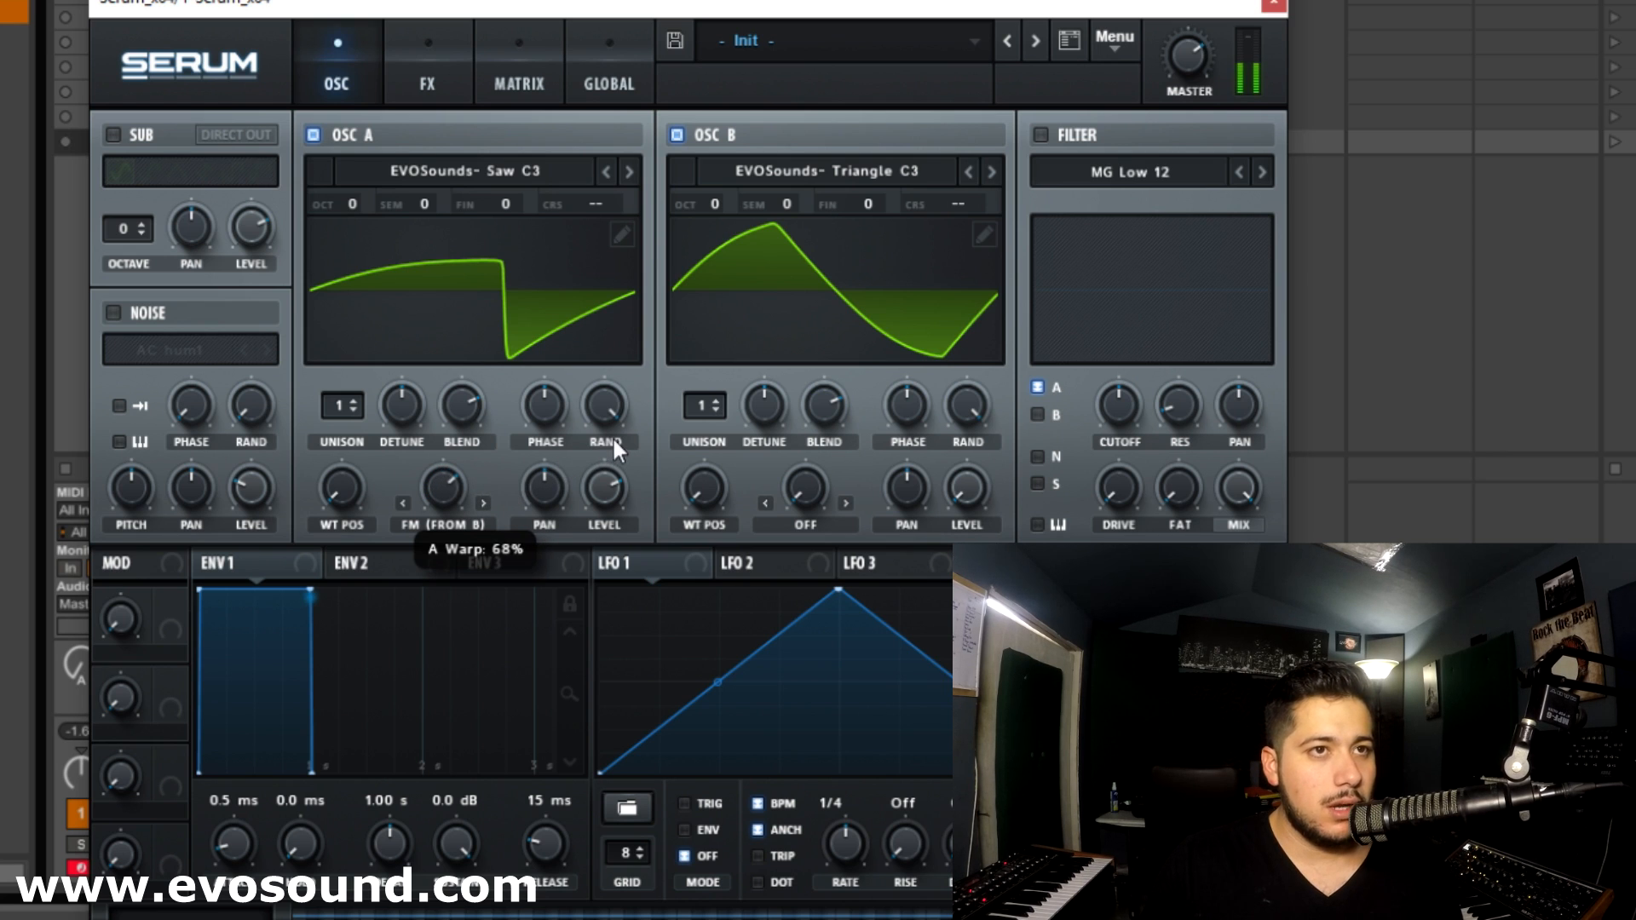
mouse_move(460, 484)
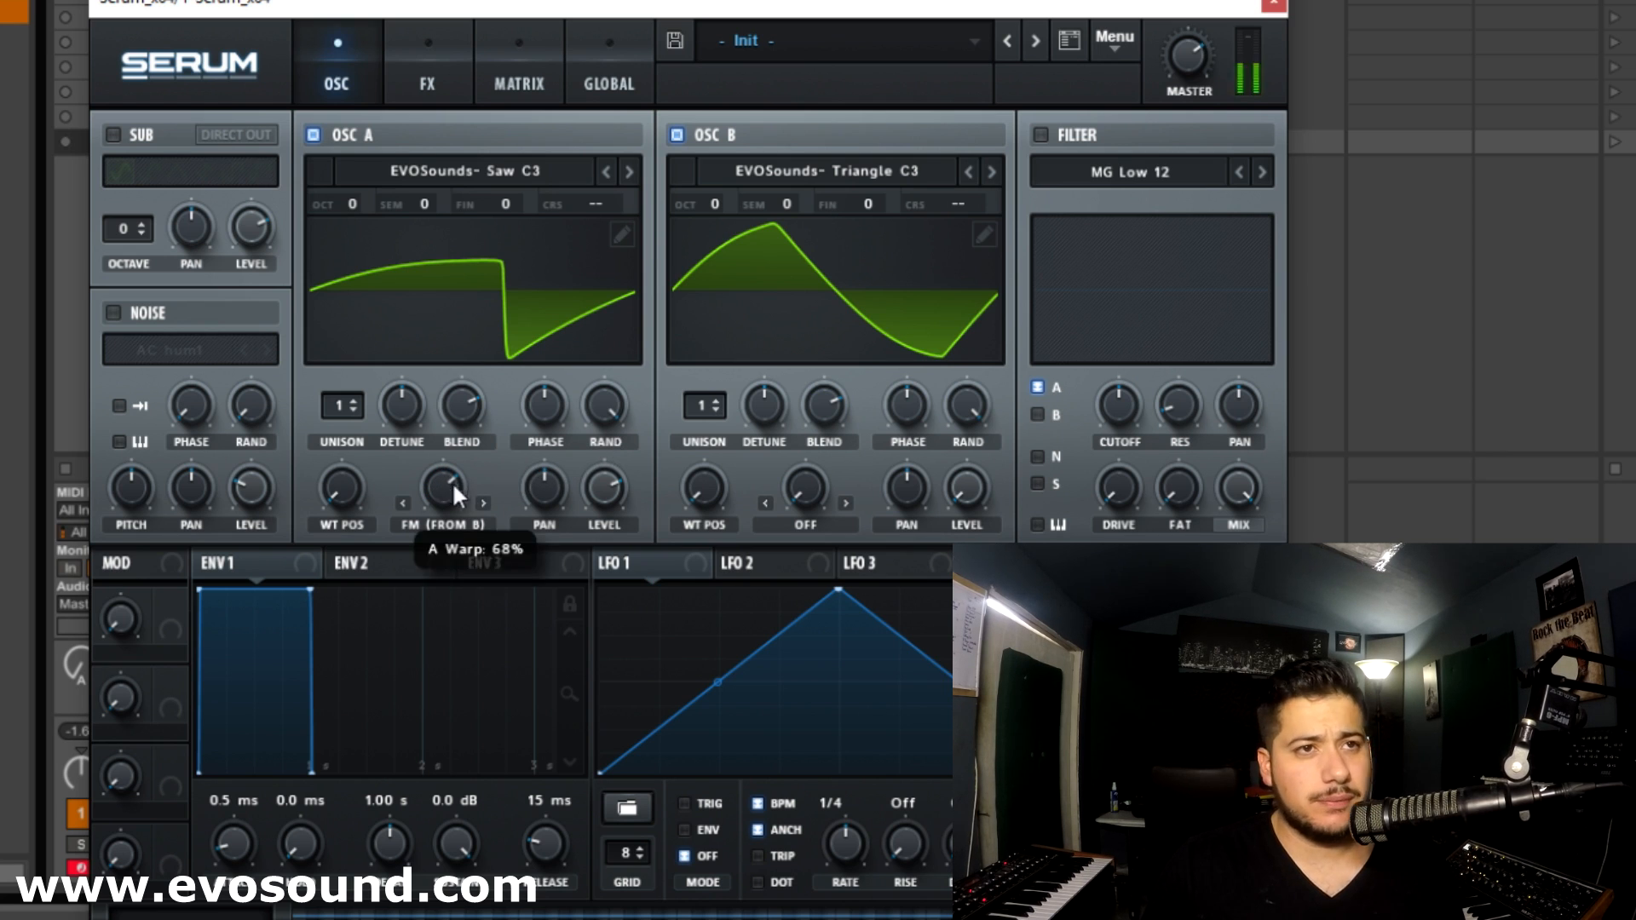
drag(400, 537, 452, 487)
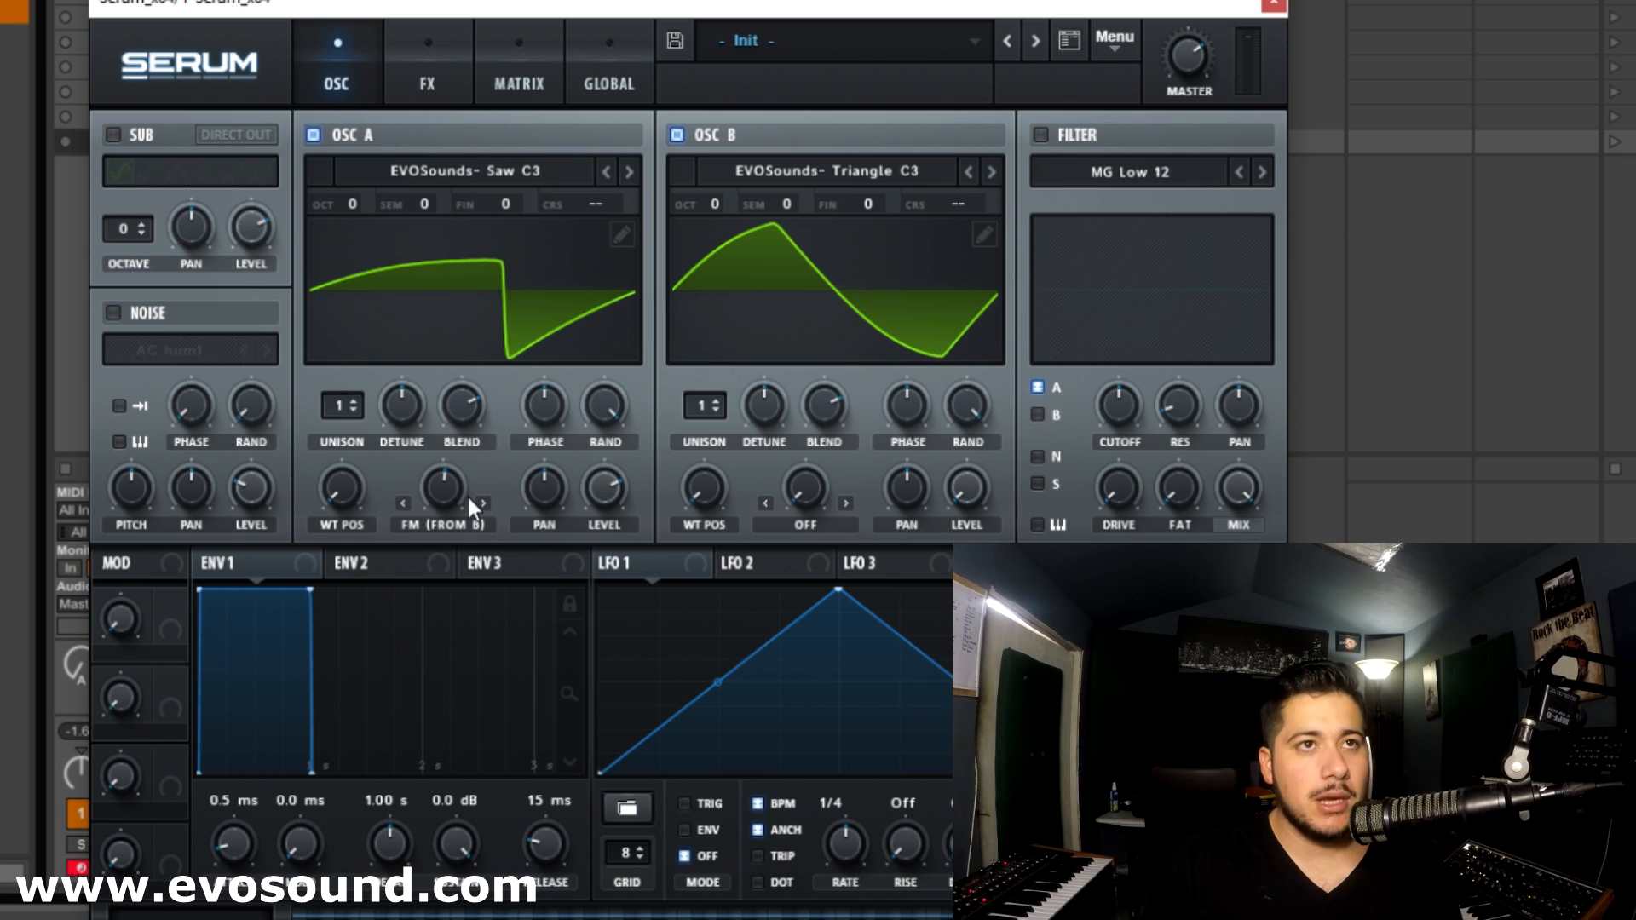
Resample the sound to oscillator B and turn down oscillator A's level.
click(1100, 39)
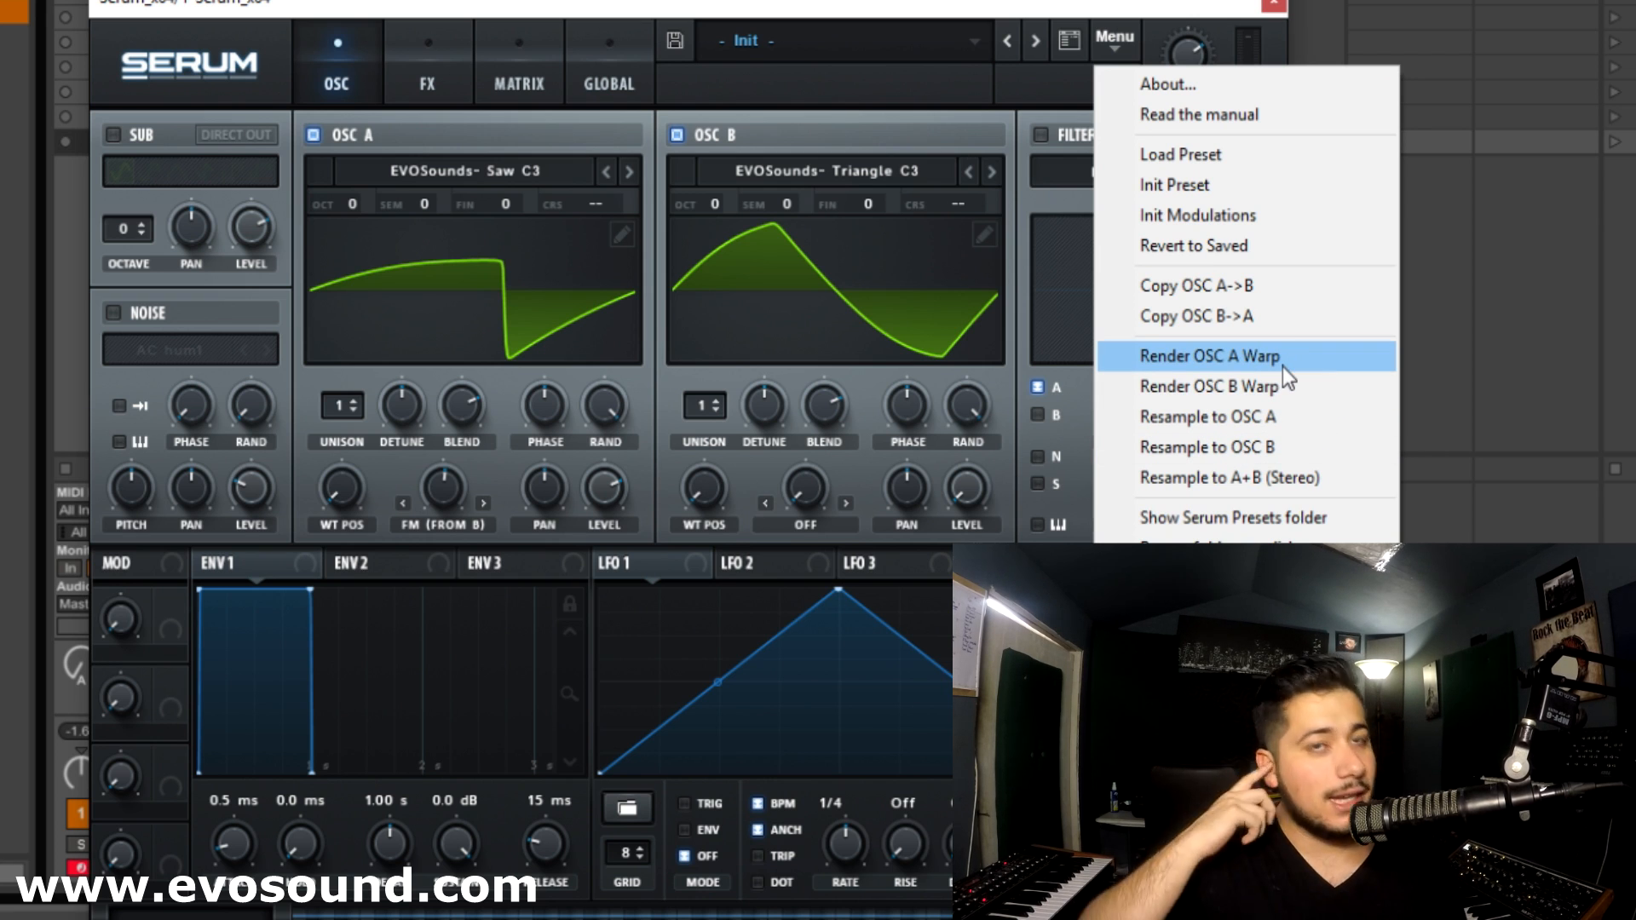
click(1223, 448)
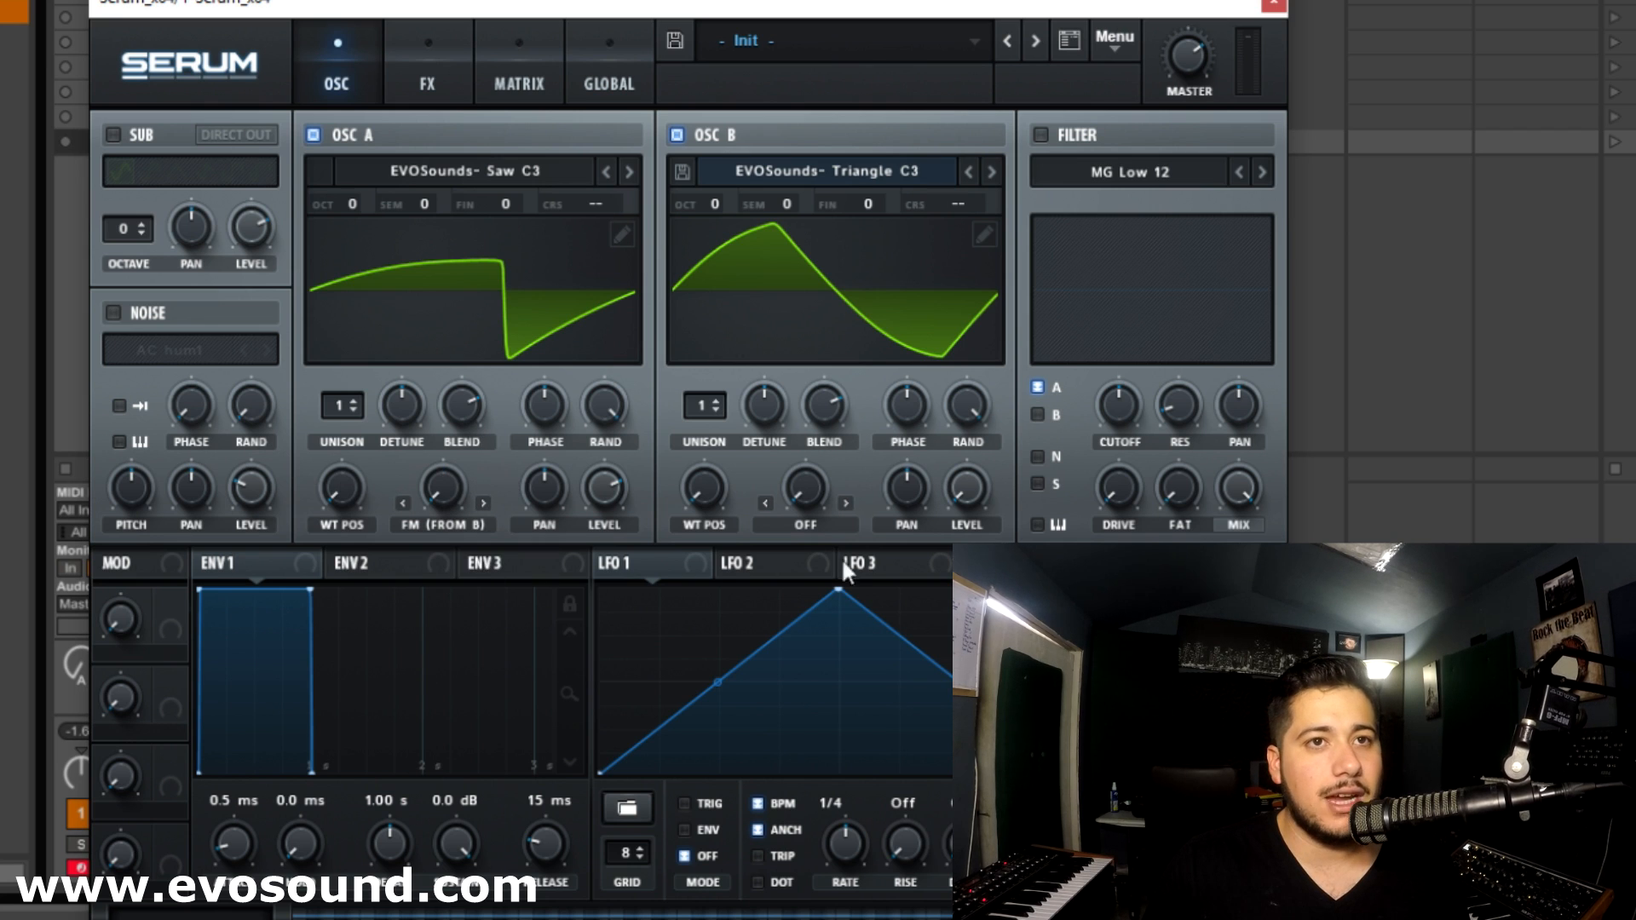
drag(606, 488, 606, 596)
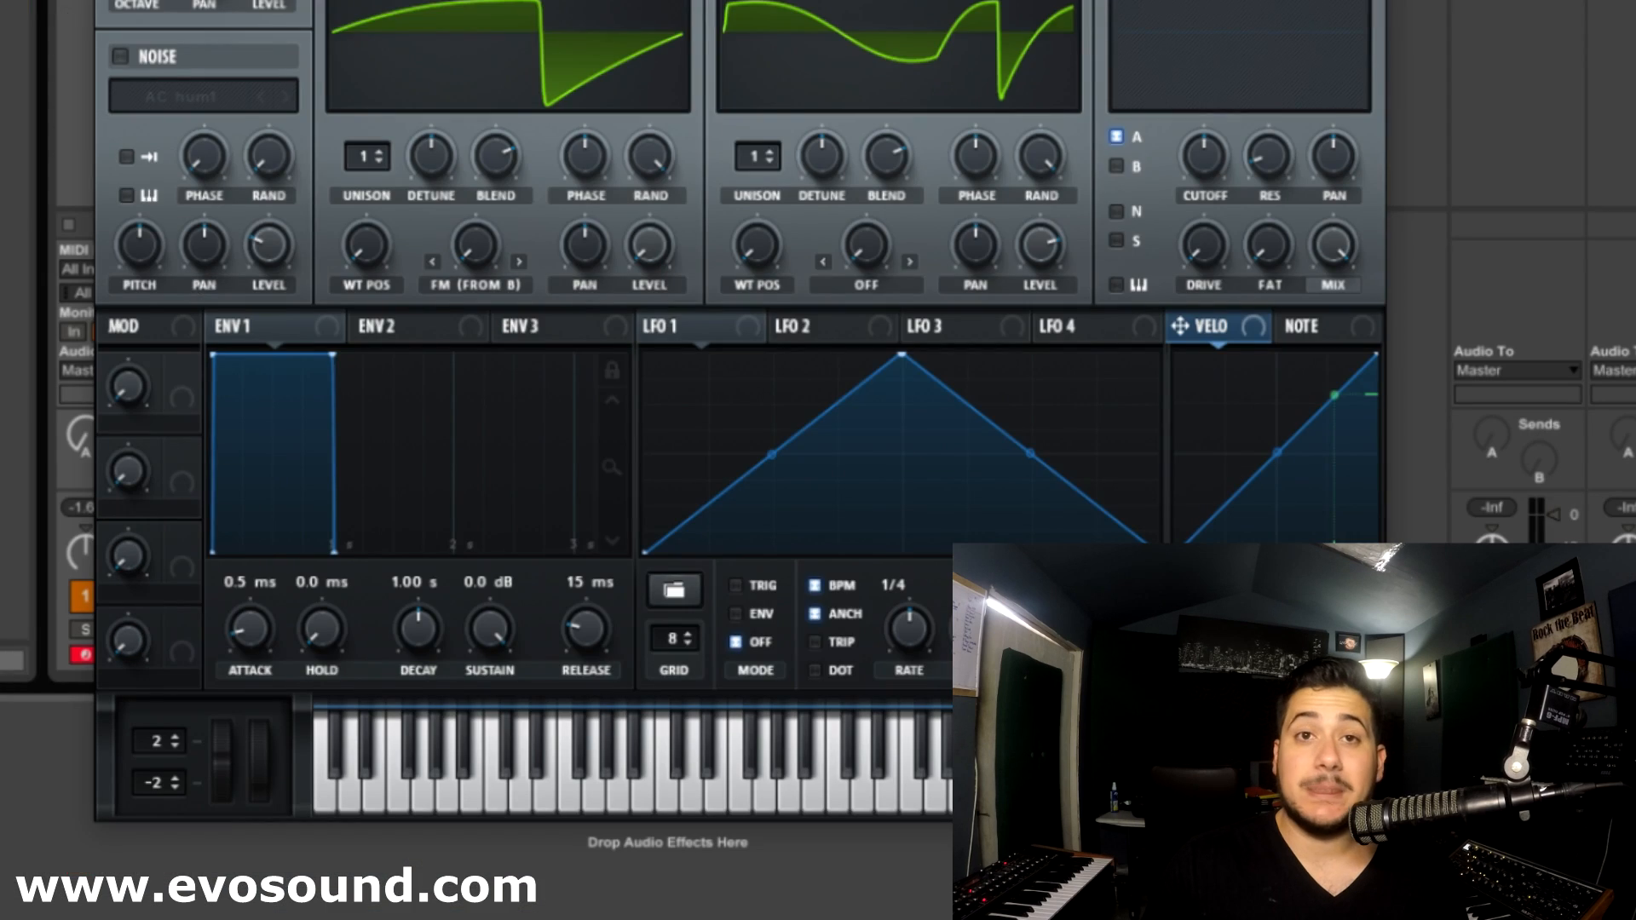
Open oscillator A's wavetable editor, copy the first frame of oscillator B's table, and return to oscillator A's table.
click(622, 234)
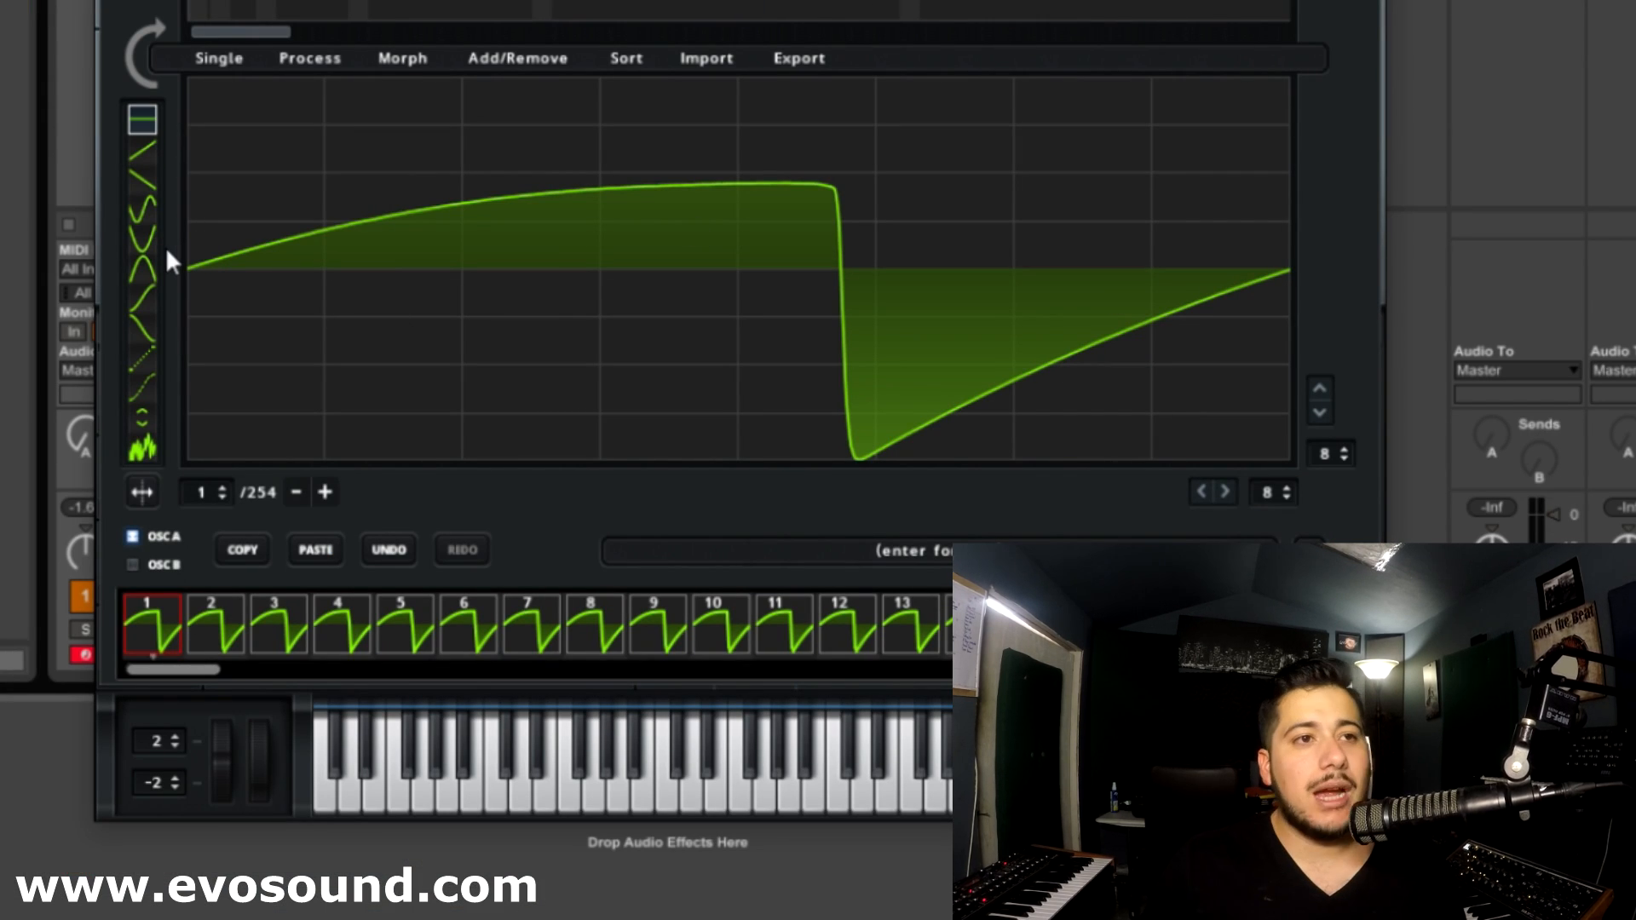
click(131, 563)
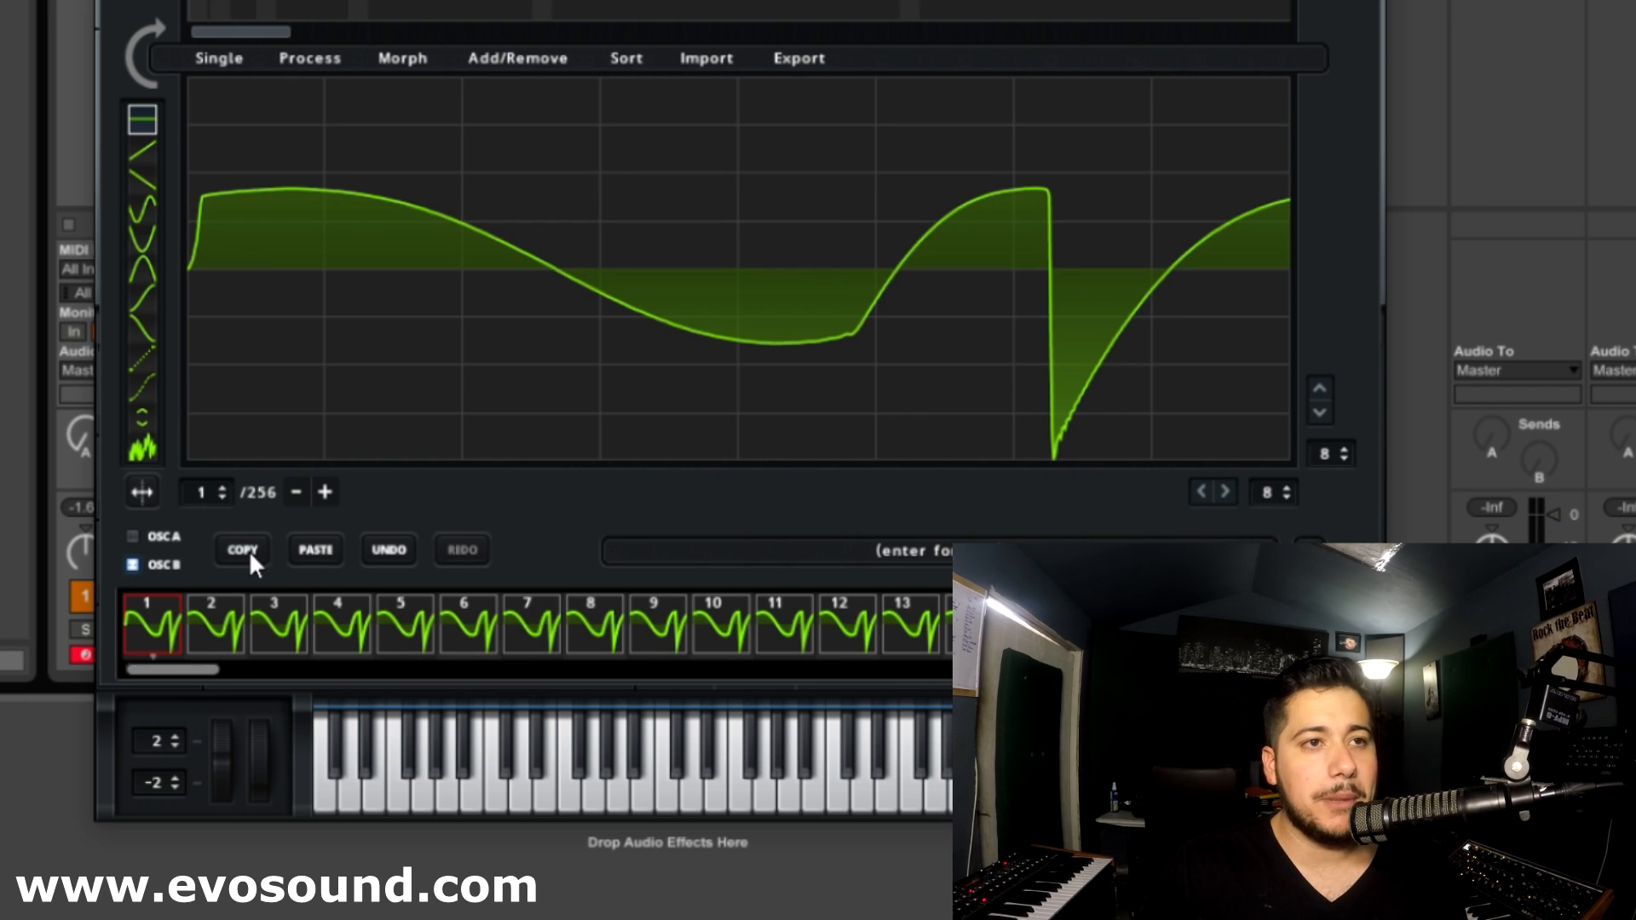
click(132, 537)
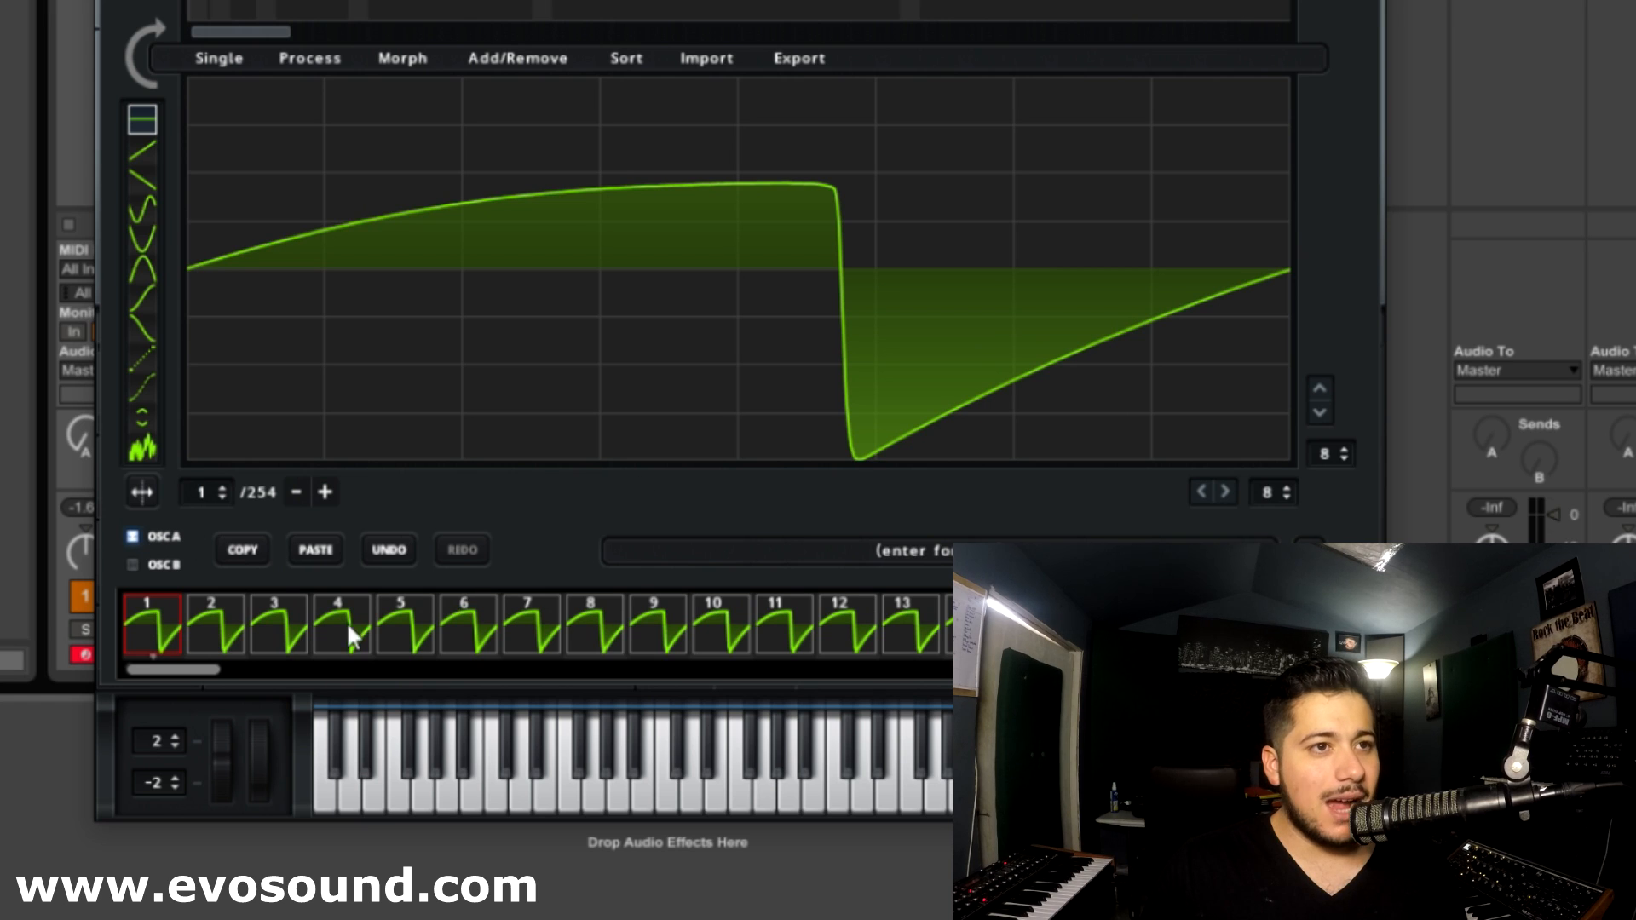
Remove all frames except the selected one from oscillator A's table, and paste the copied waveform into an added second frame.
click(511, 58)
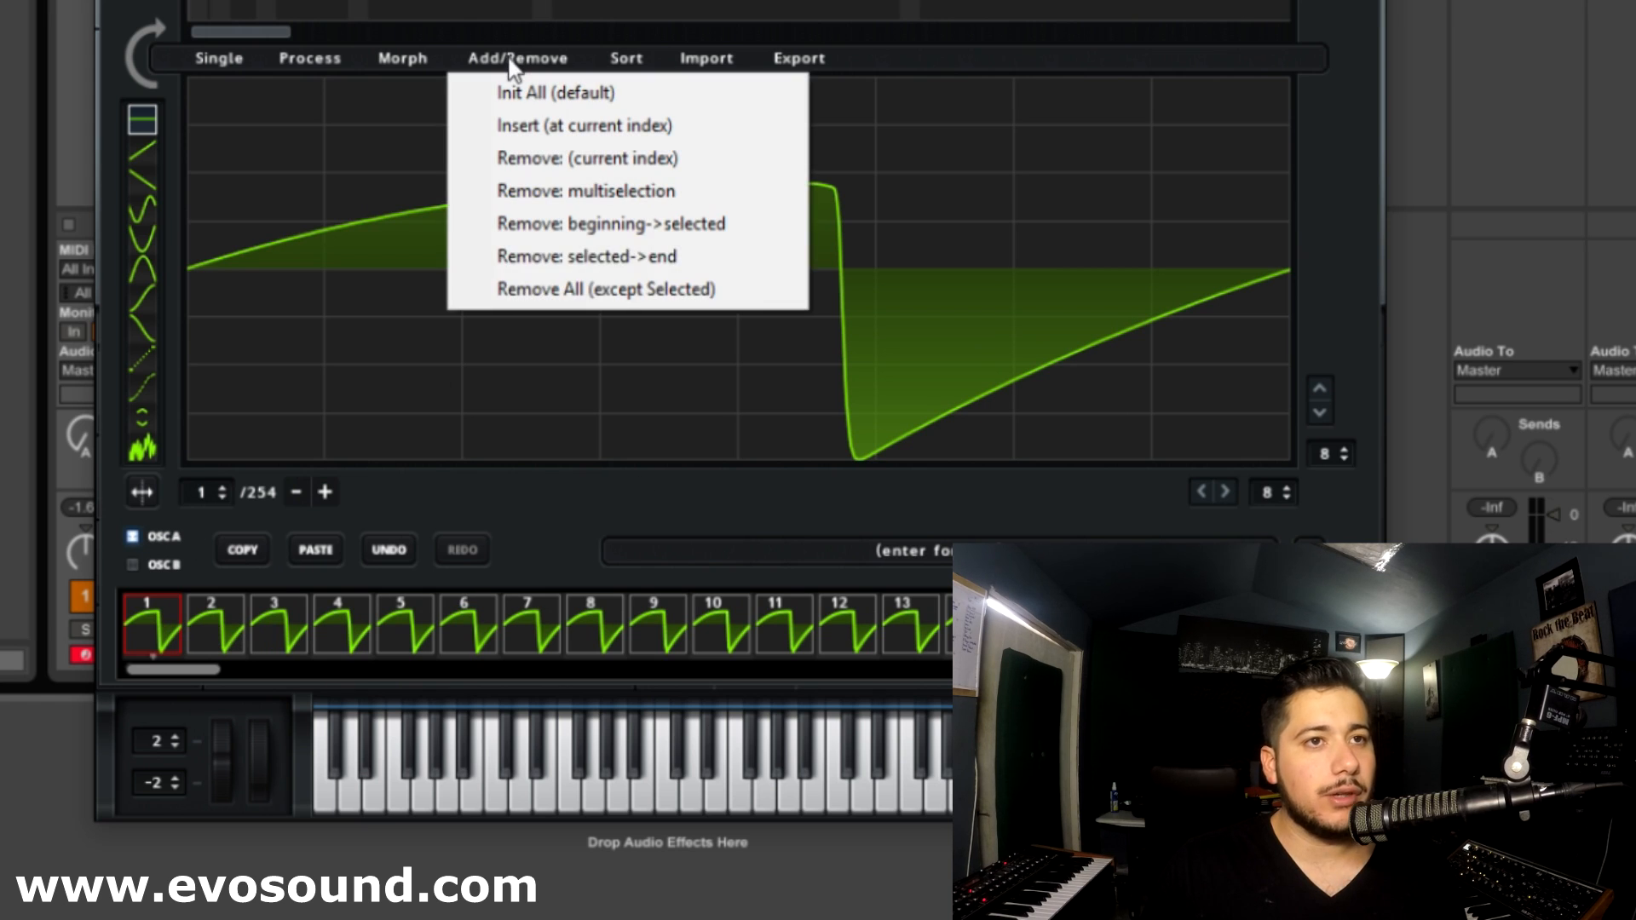
click(603, 290)
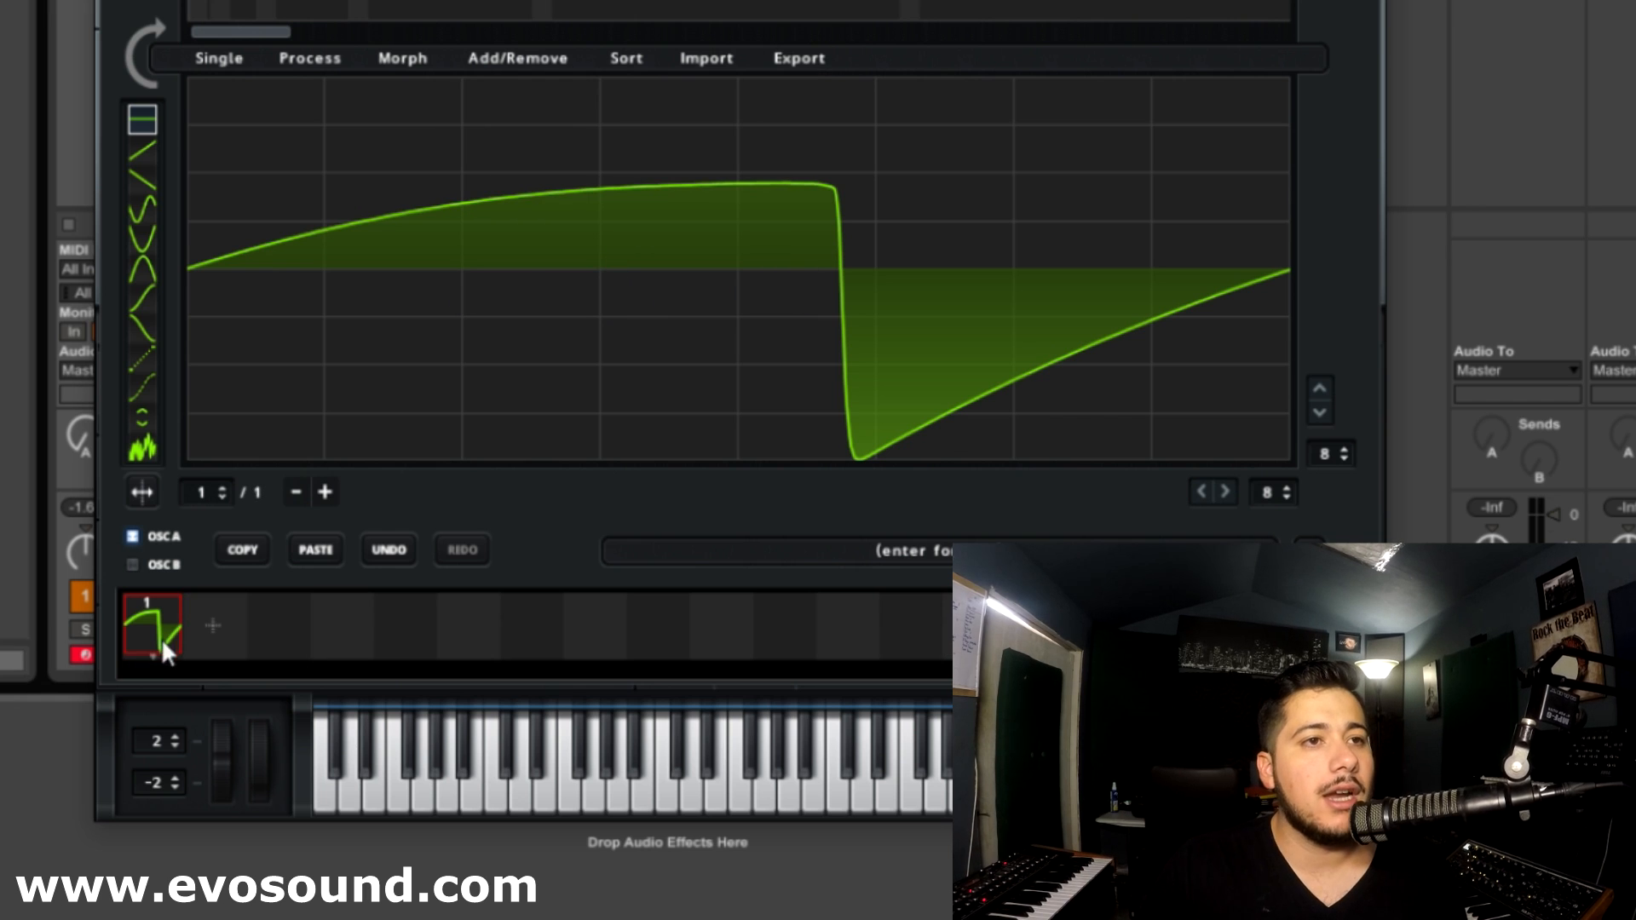
click(324, 492)
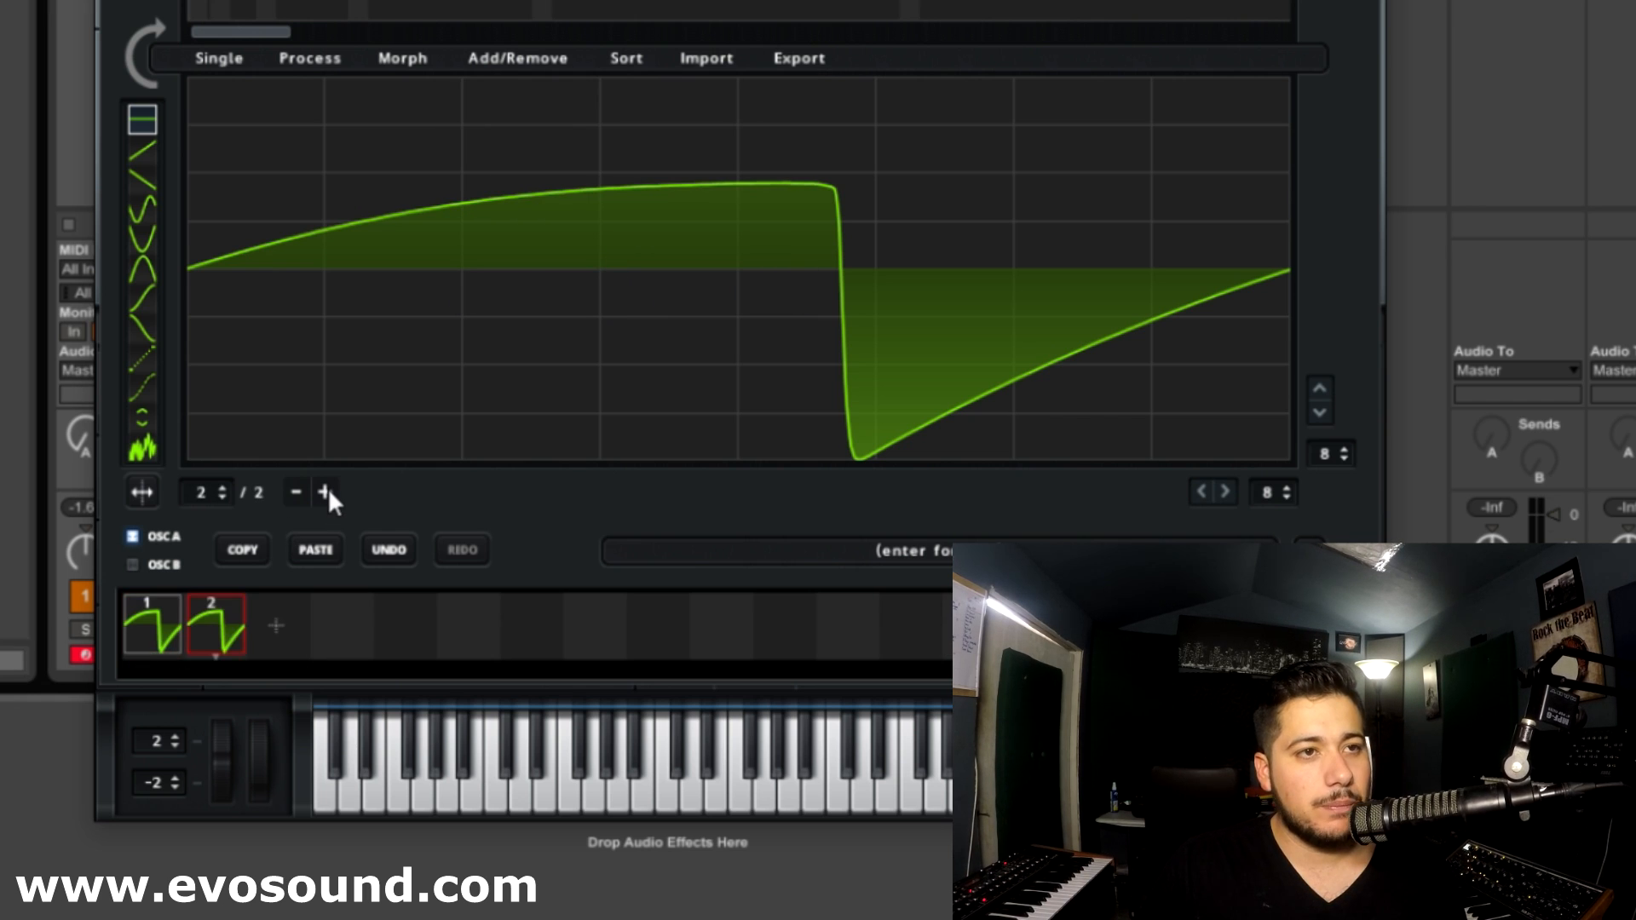
click(323, 552)
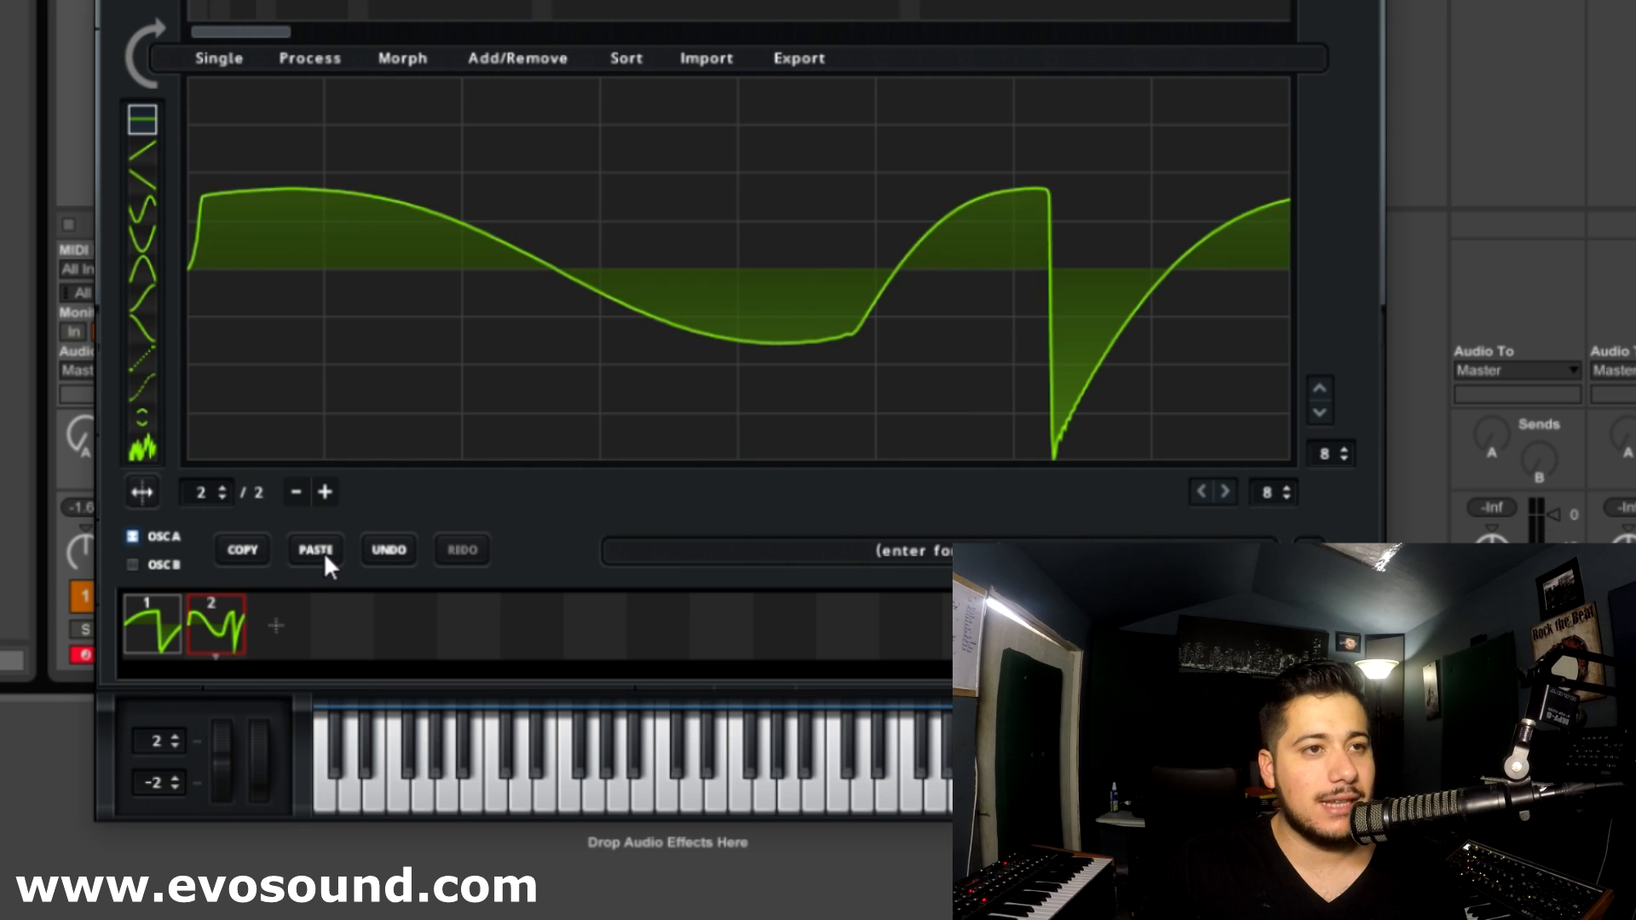
Compare frames 1 and 2 of oscillator A's table, and sweep its wavetable position in the main view.
click(160, 626)
click(213, 626)
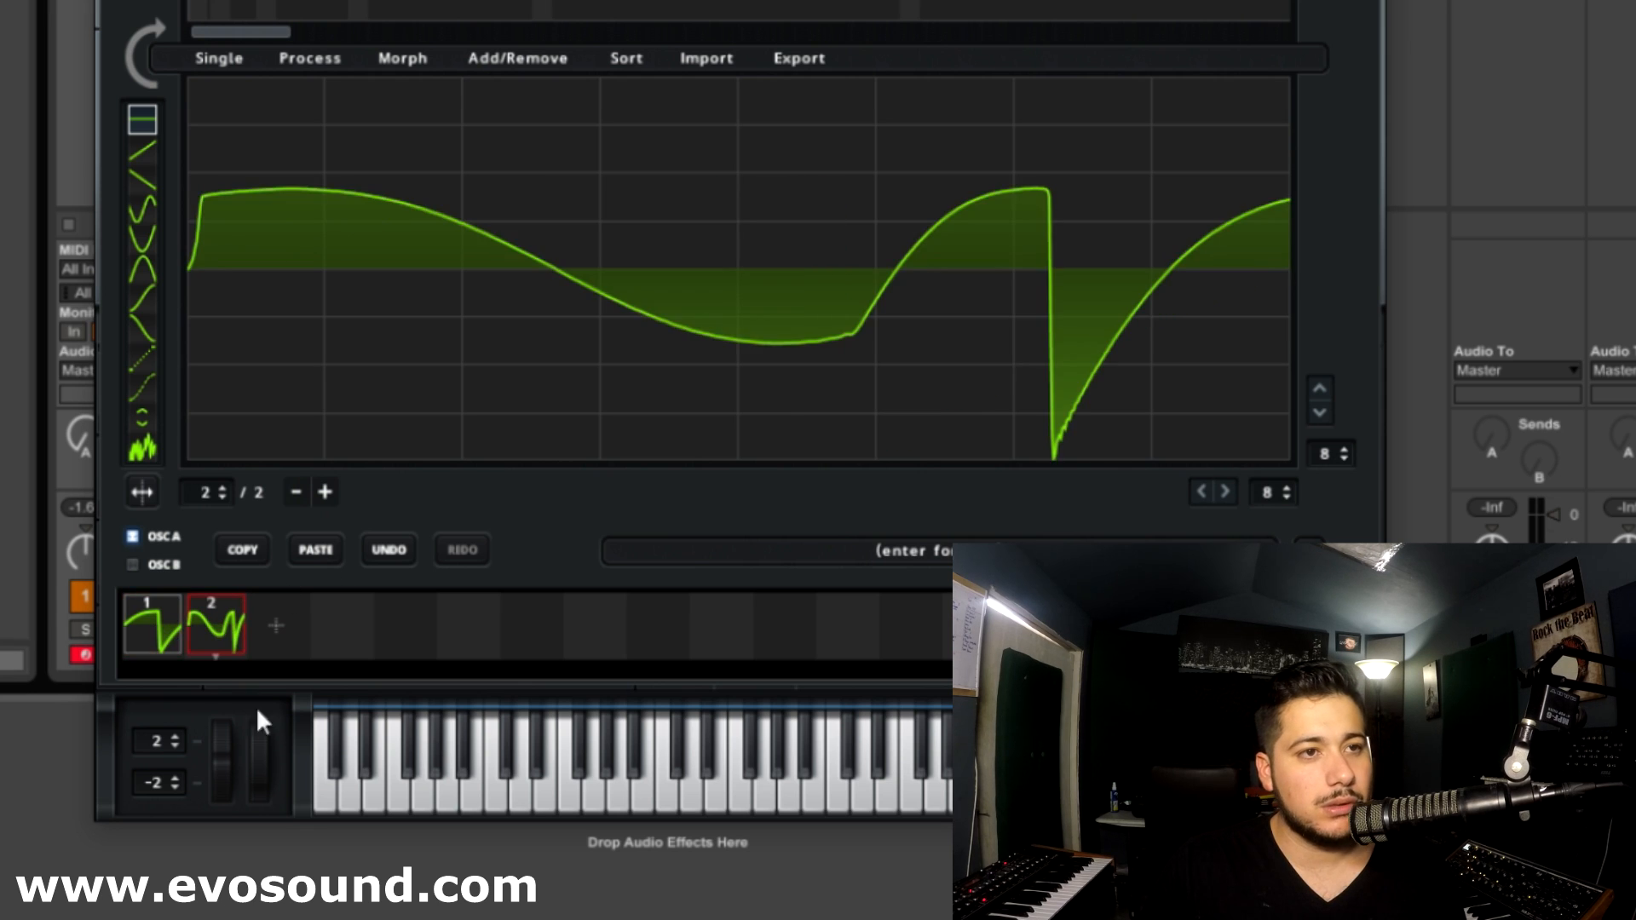
click(158, 626)
click(213, 627)
click(157, 626)
click(213, 626)
click(156, 626)
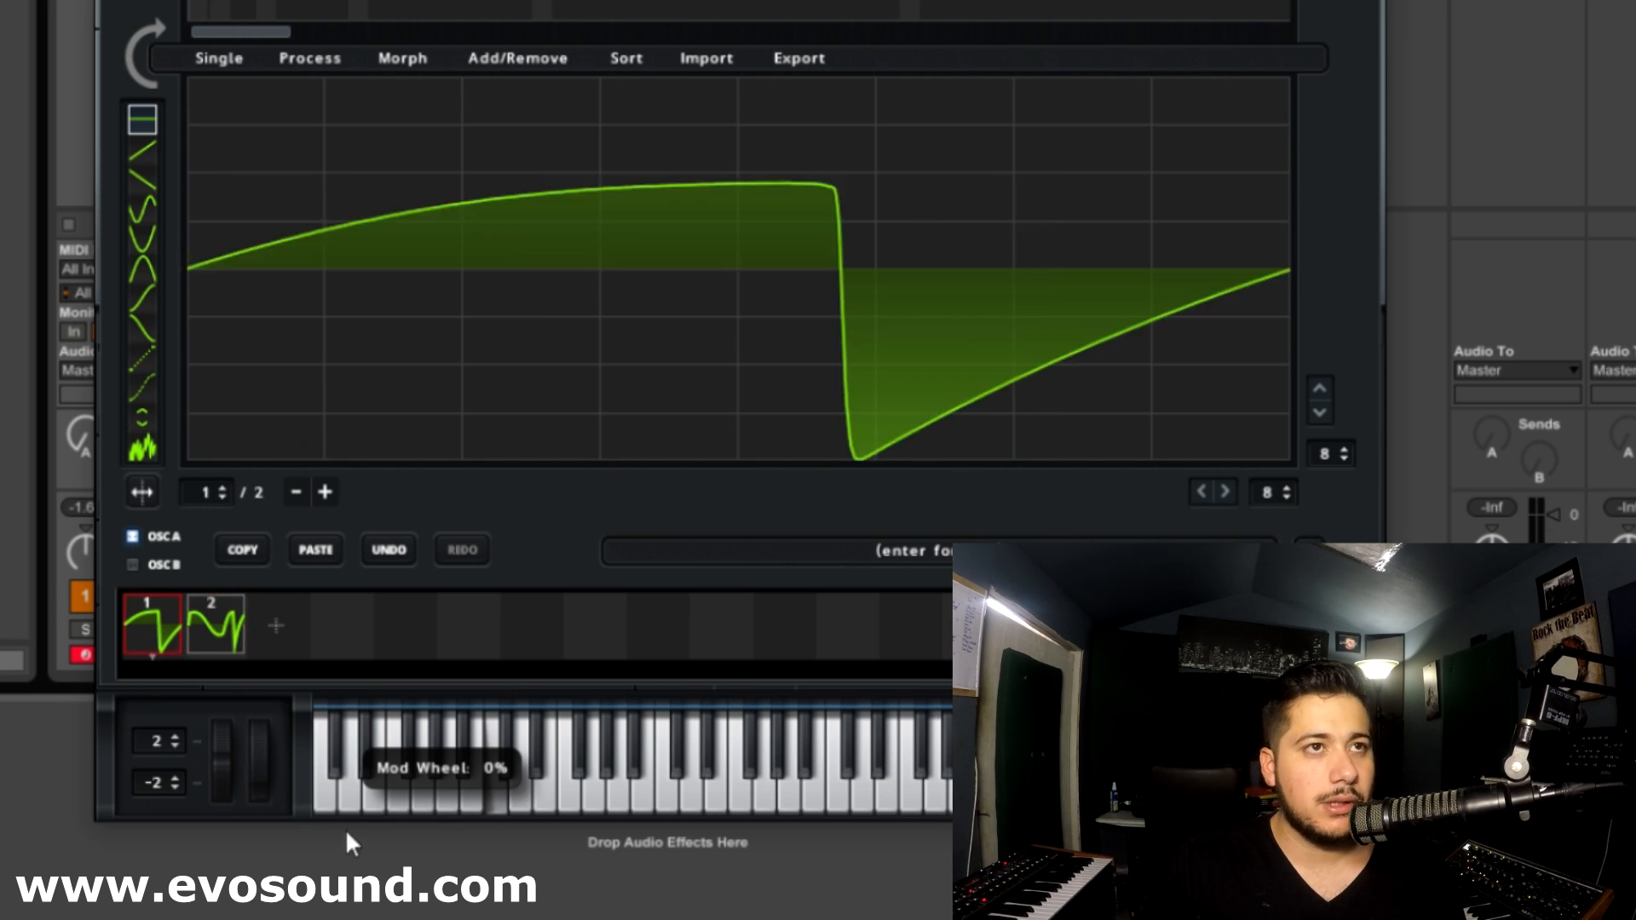
click(146, 54)
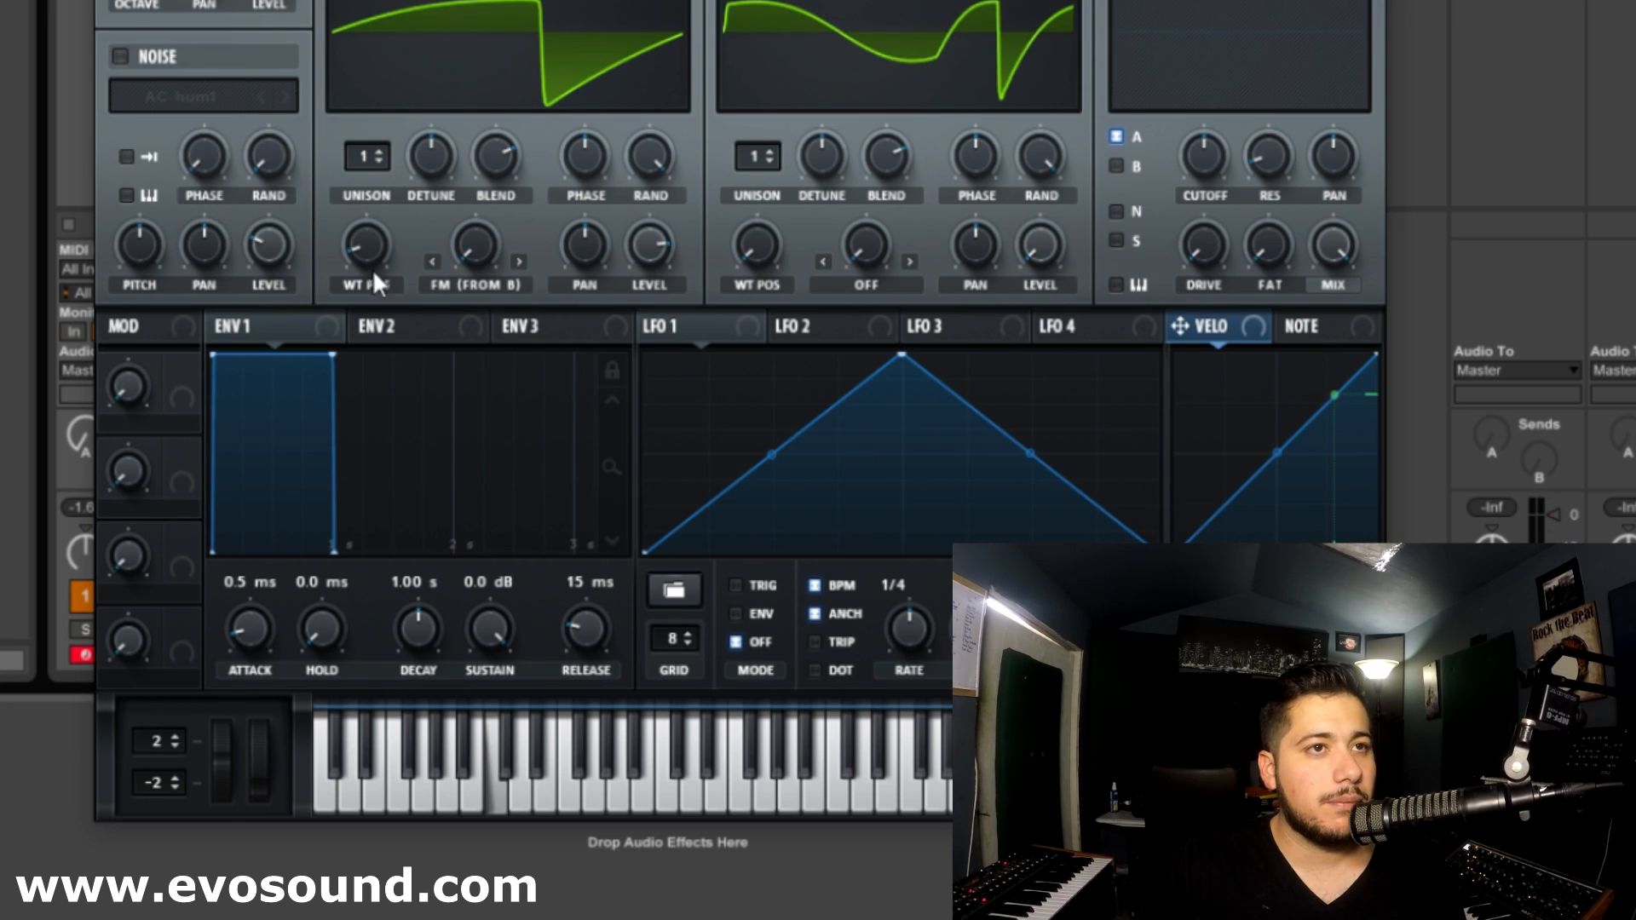
drag(366, 247, 554, 162)
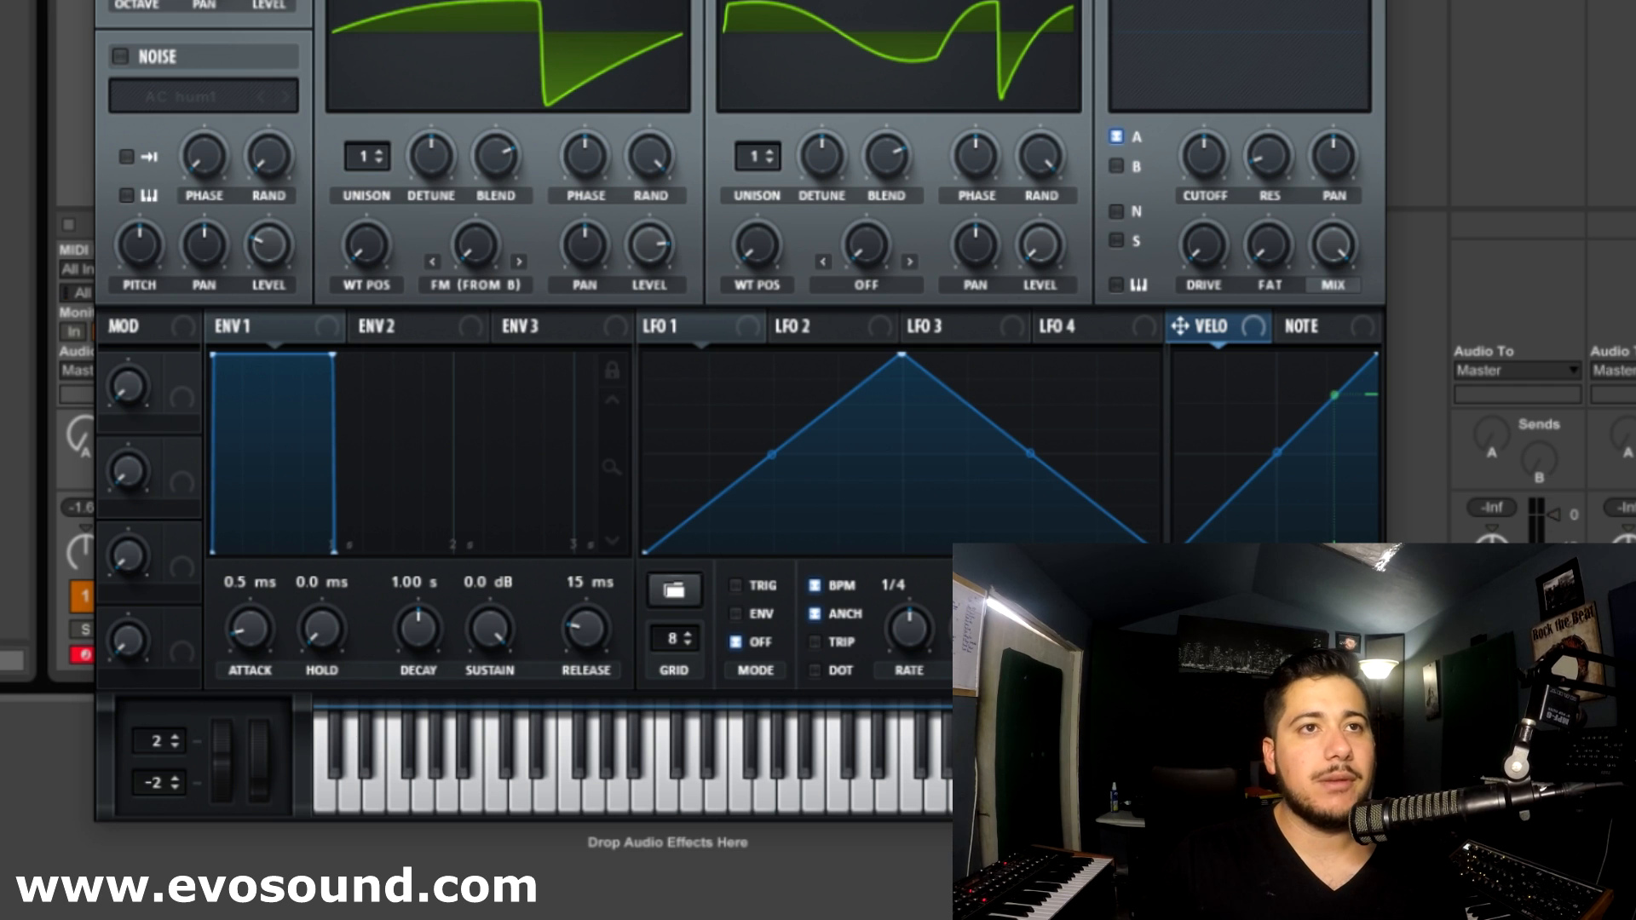
Reopen oscillator A's wavetable editor and normalize each frame with separate gain.
click(673, 2)
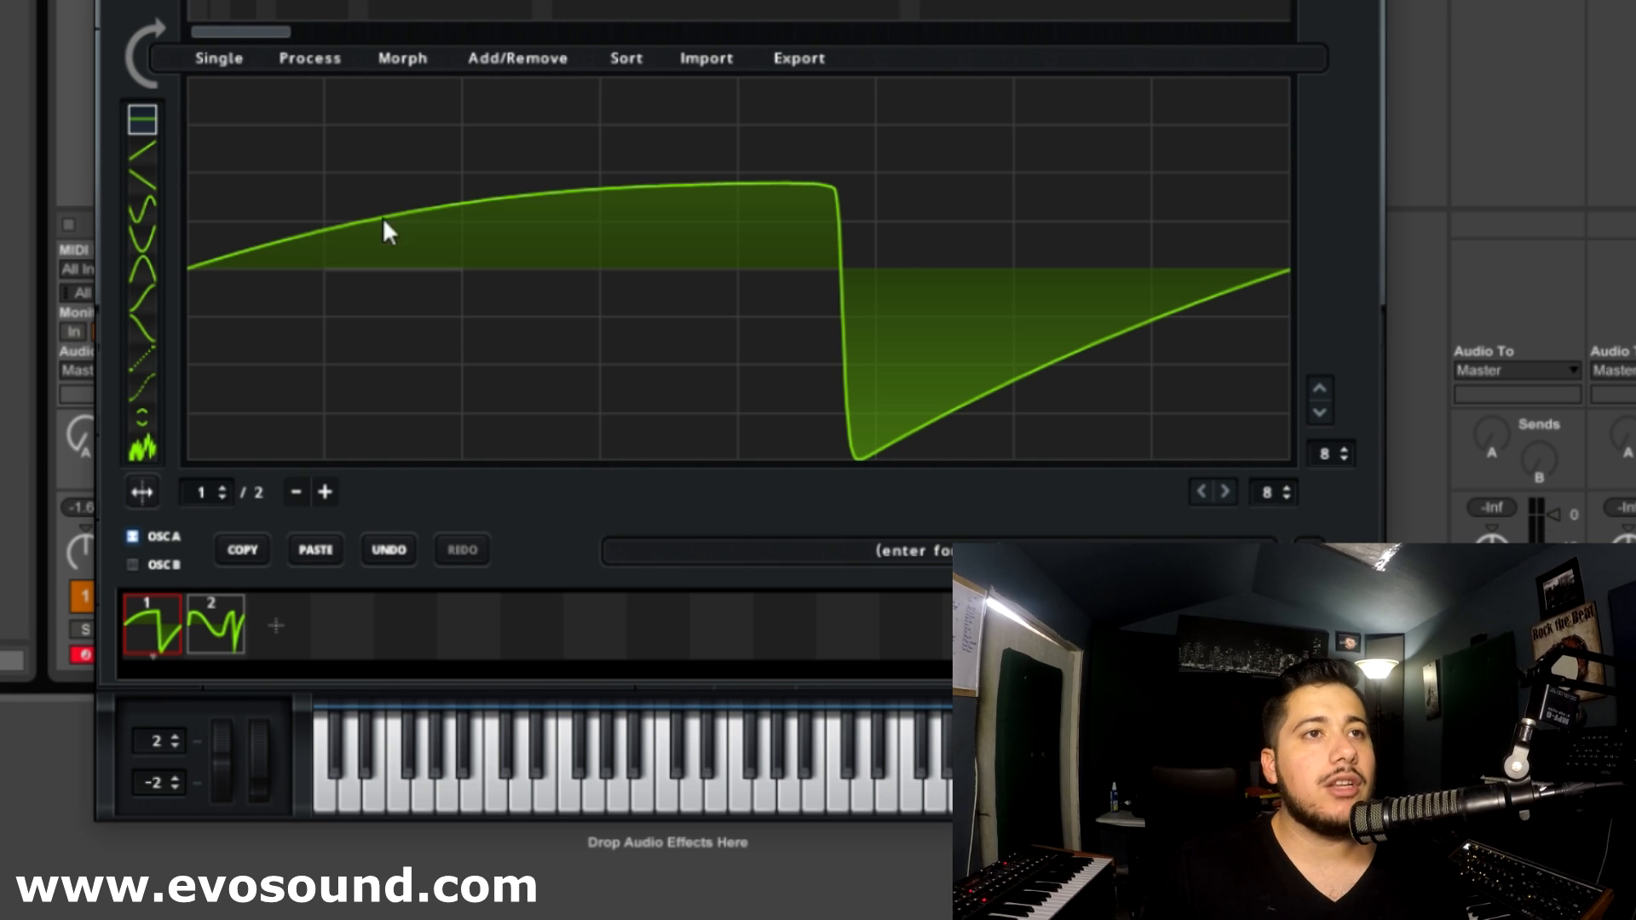
click(293, 60)
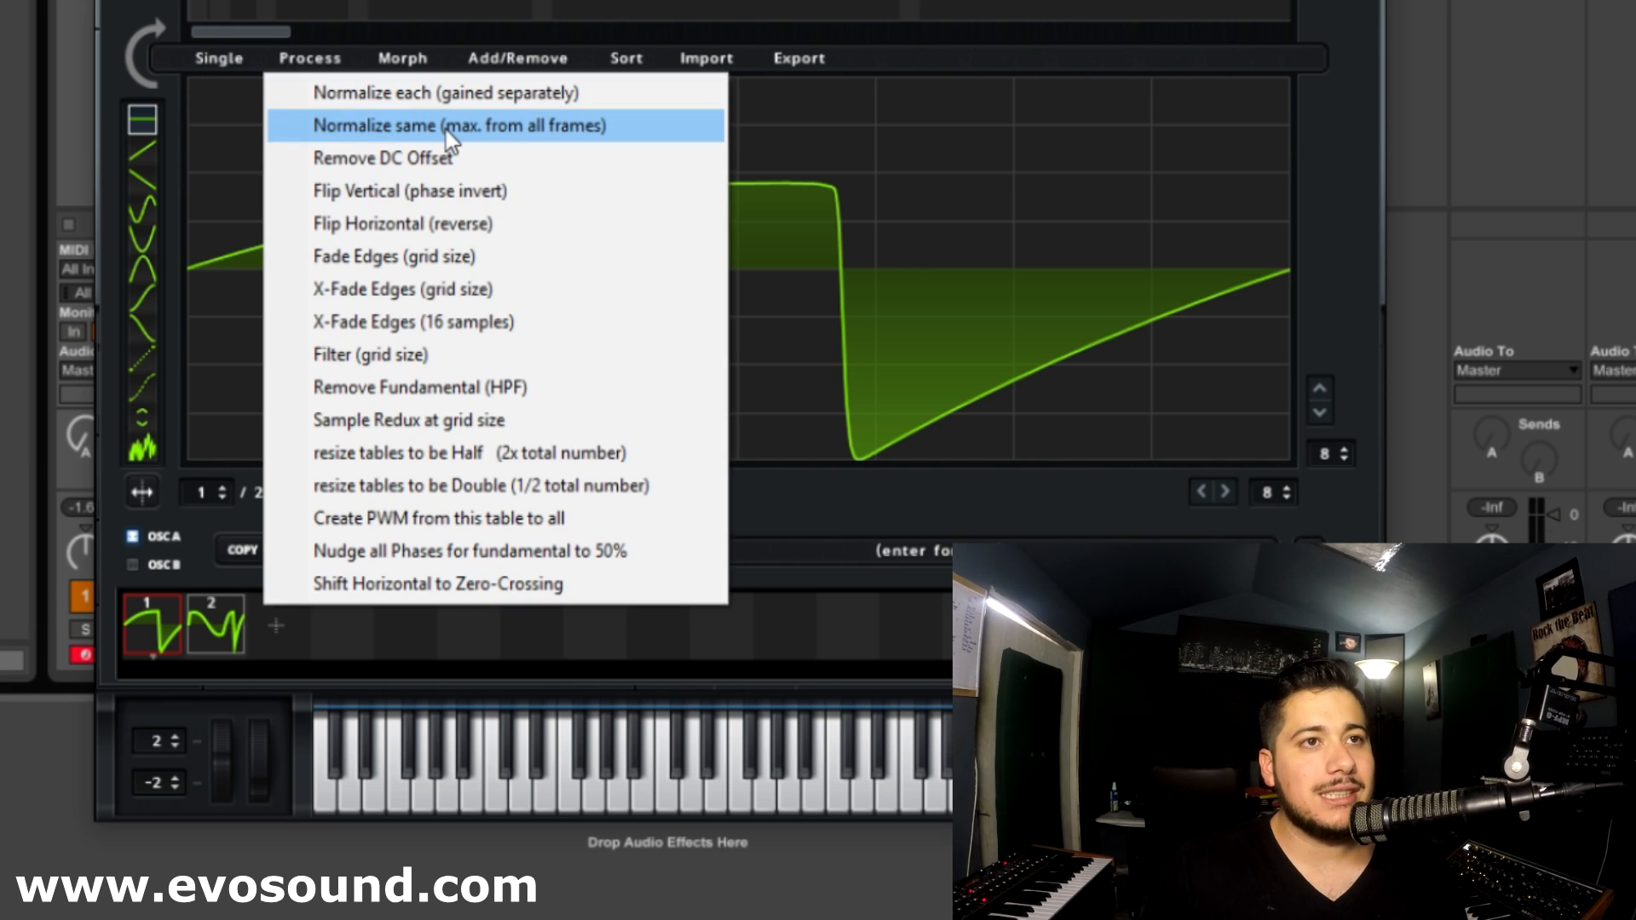
click(549, 94)
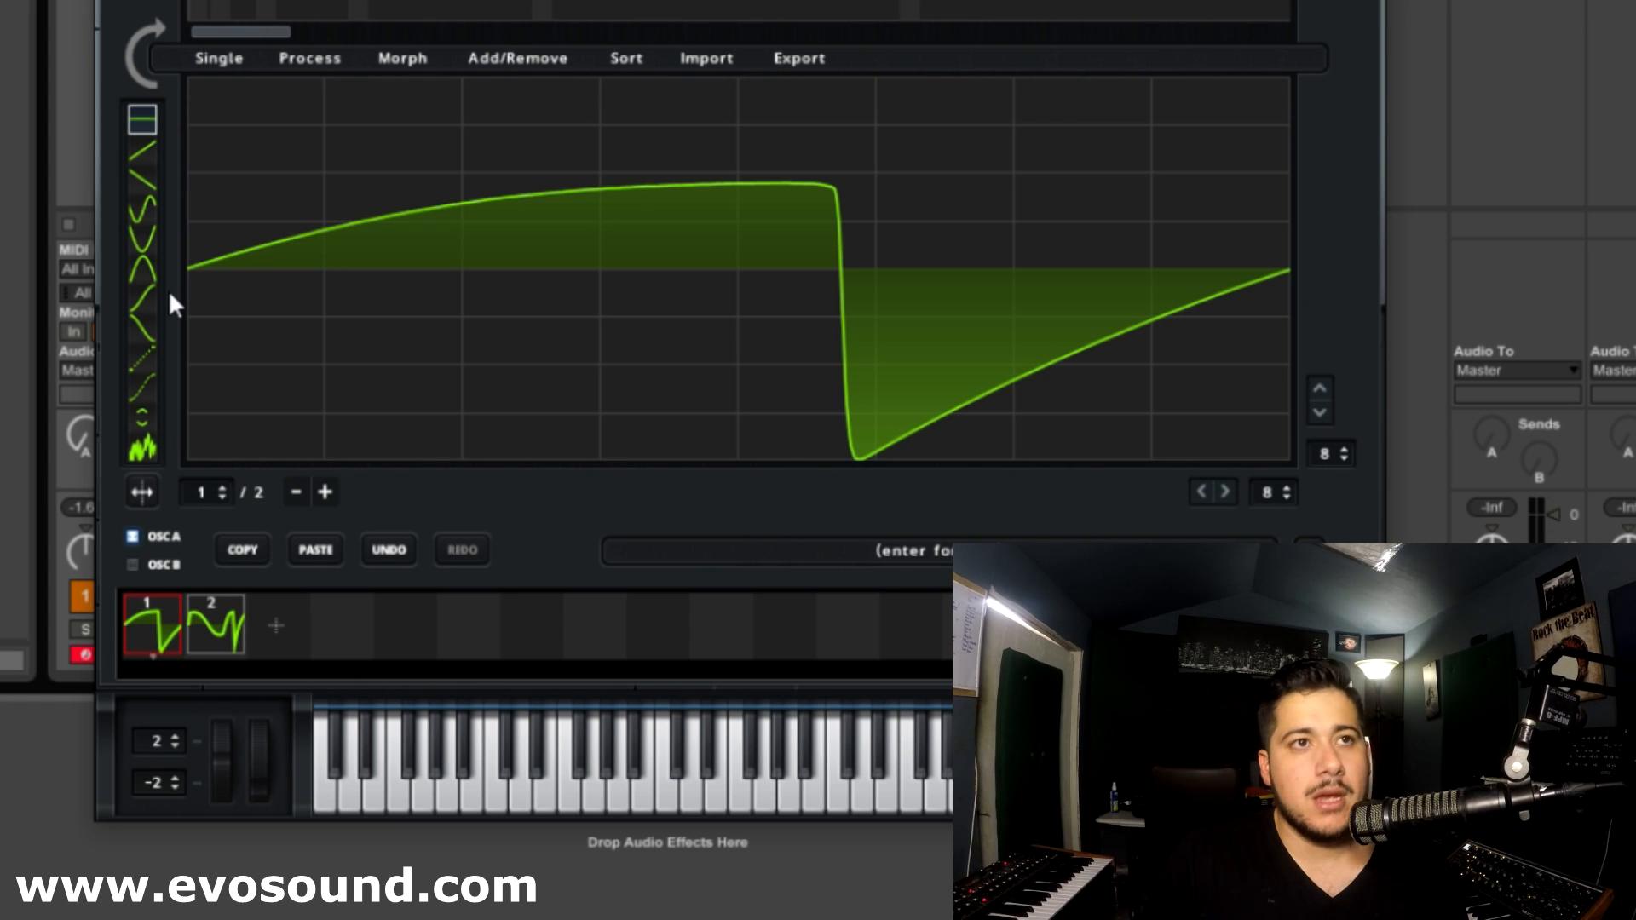
Try the Crossfade morph on oscillator A's two frames, sweep through the result with the mod wheel, and undo the morph.
click(406, 58)
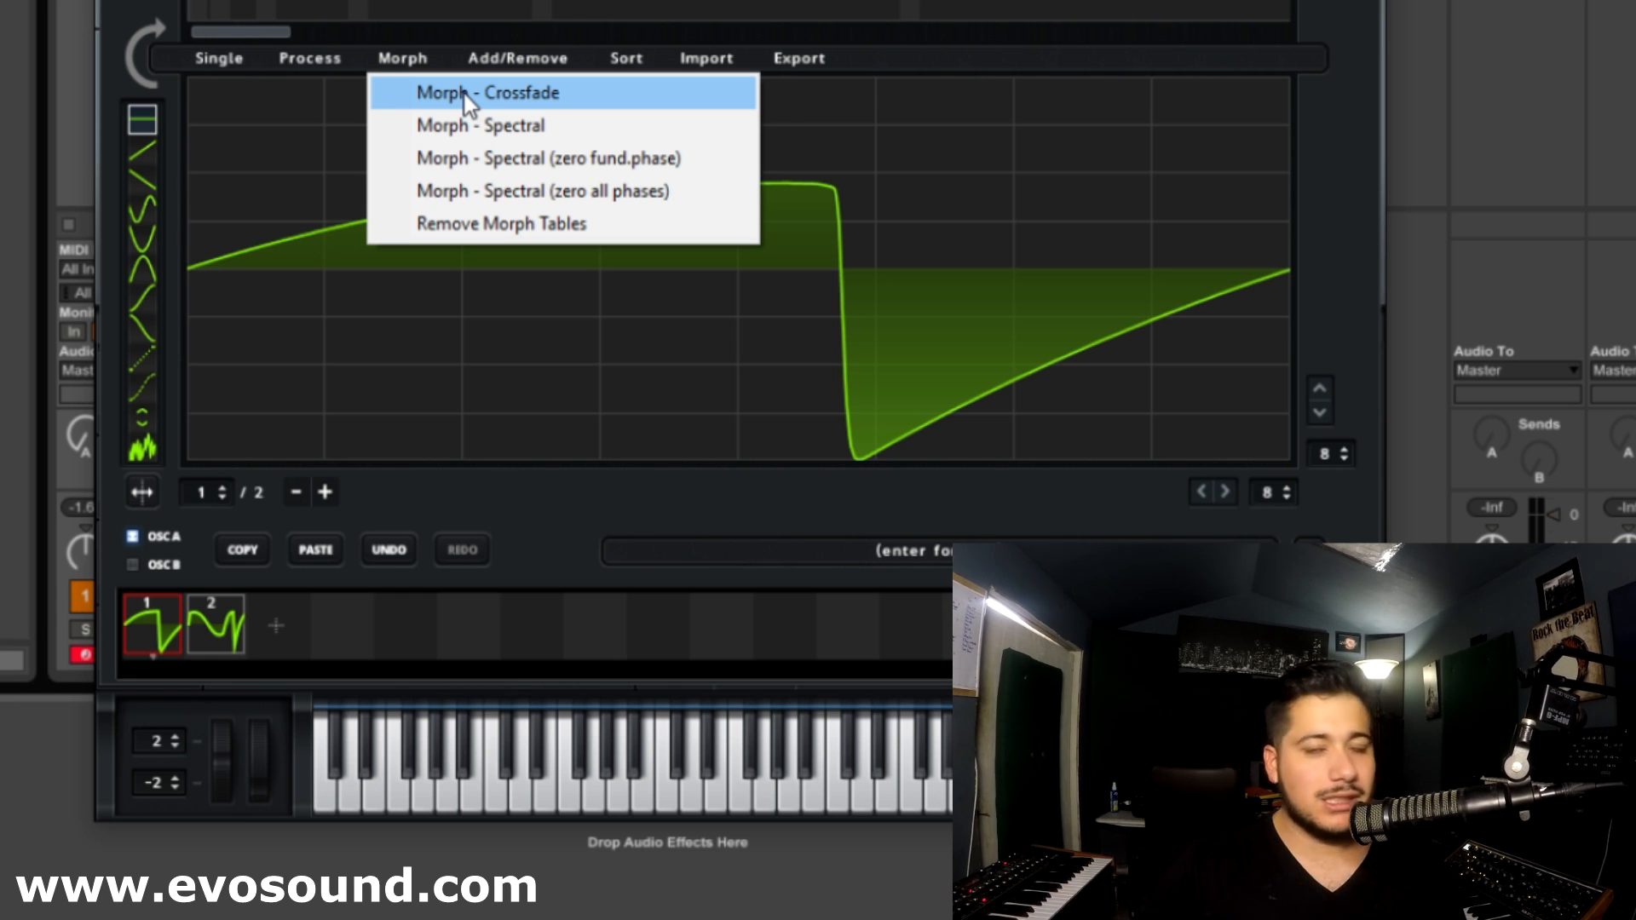
click(463, 95)
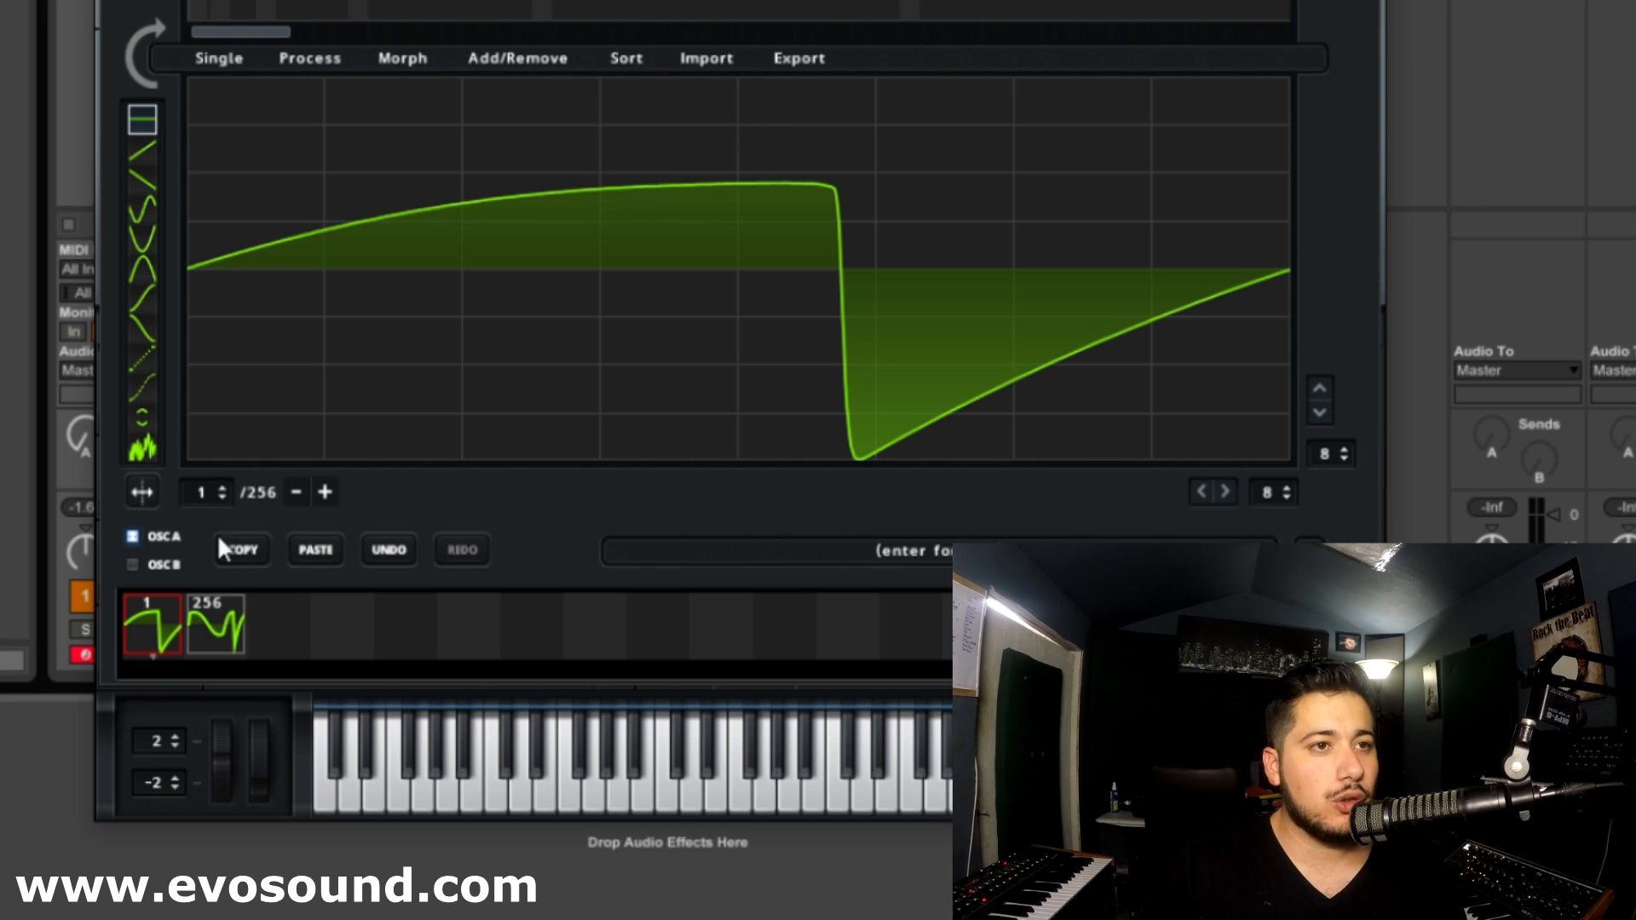
drag(263, 782, 399, 557)
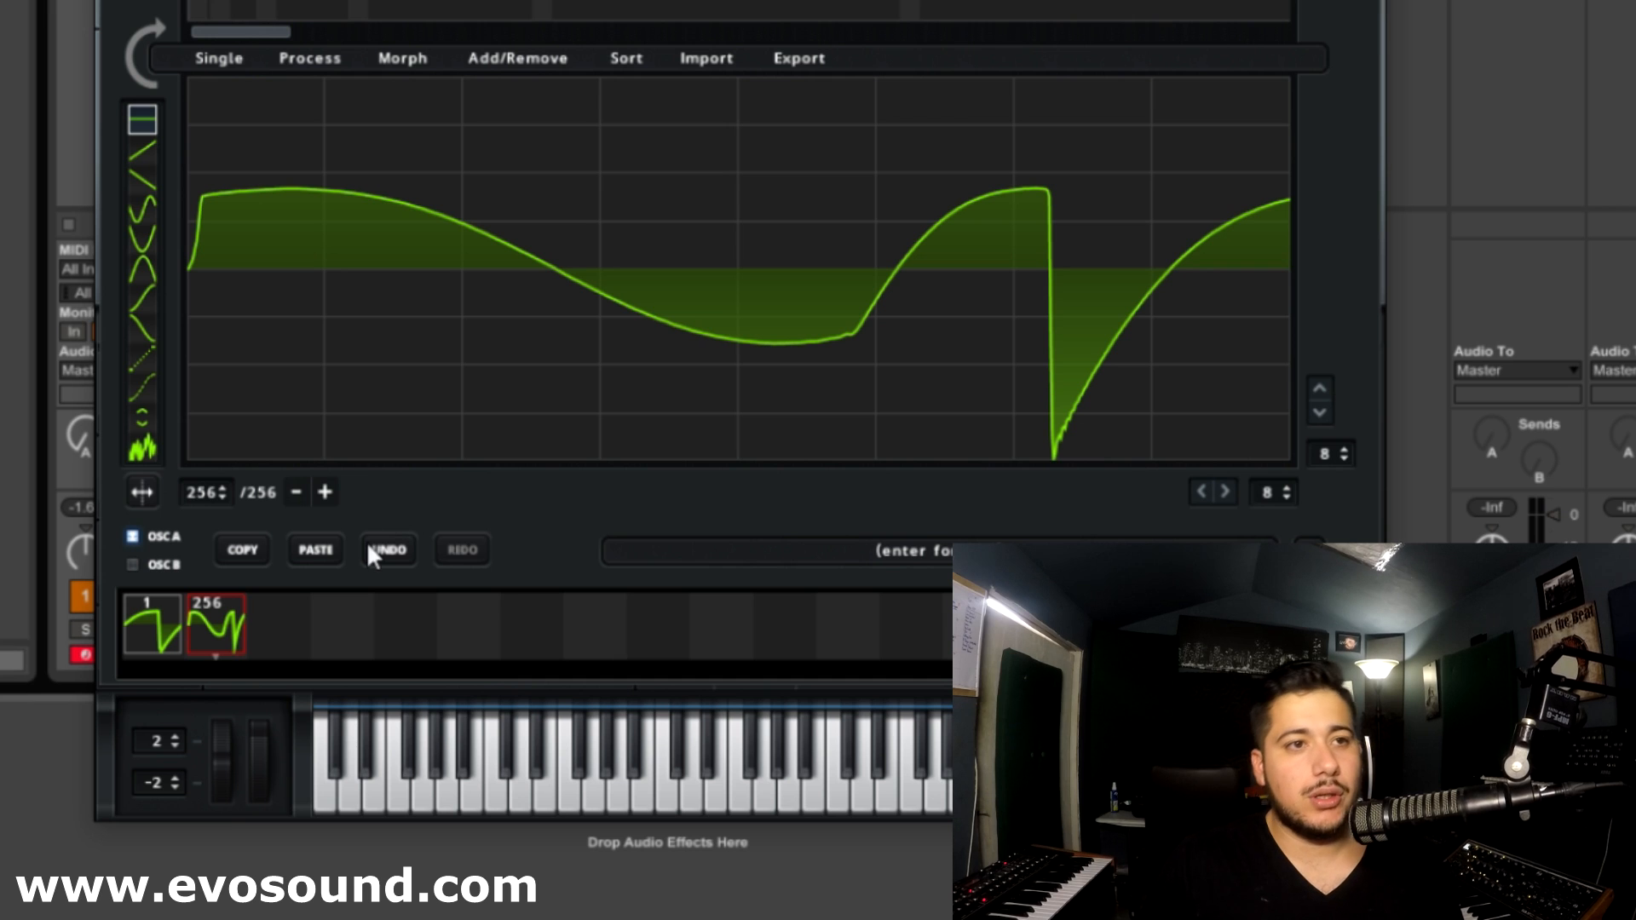
drag(259, 765, 259, 852)
drag(278, 339, 305, 822)
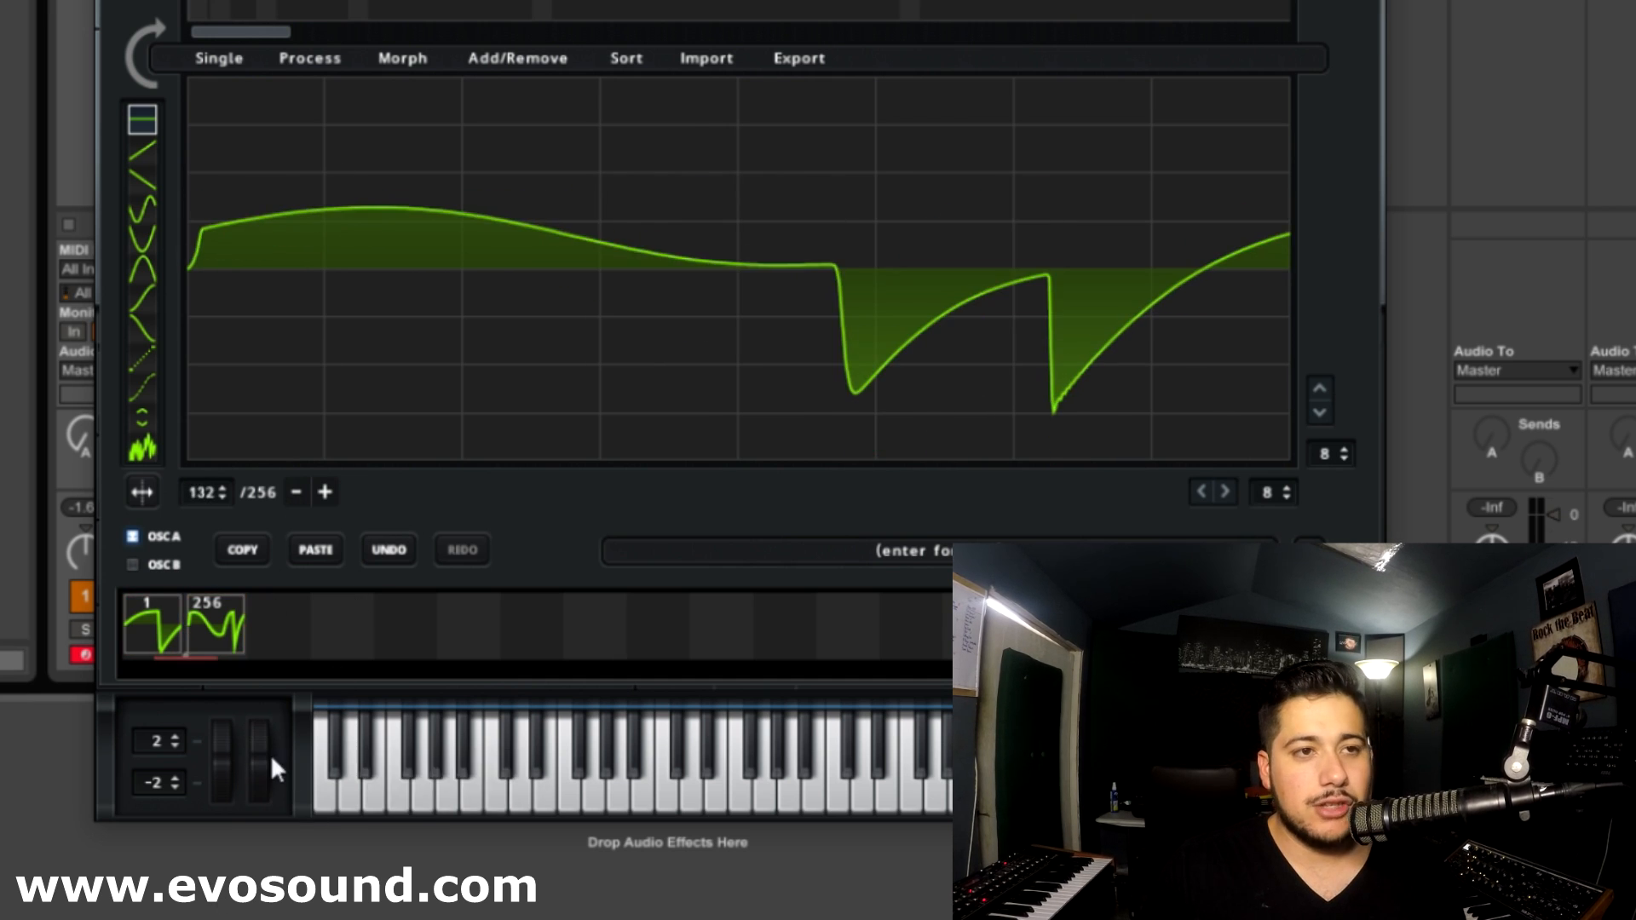
drag(269, 757, 247, 714)
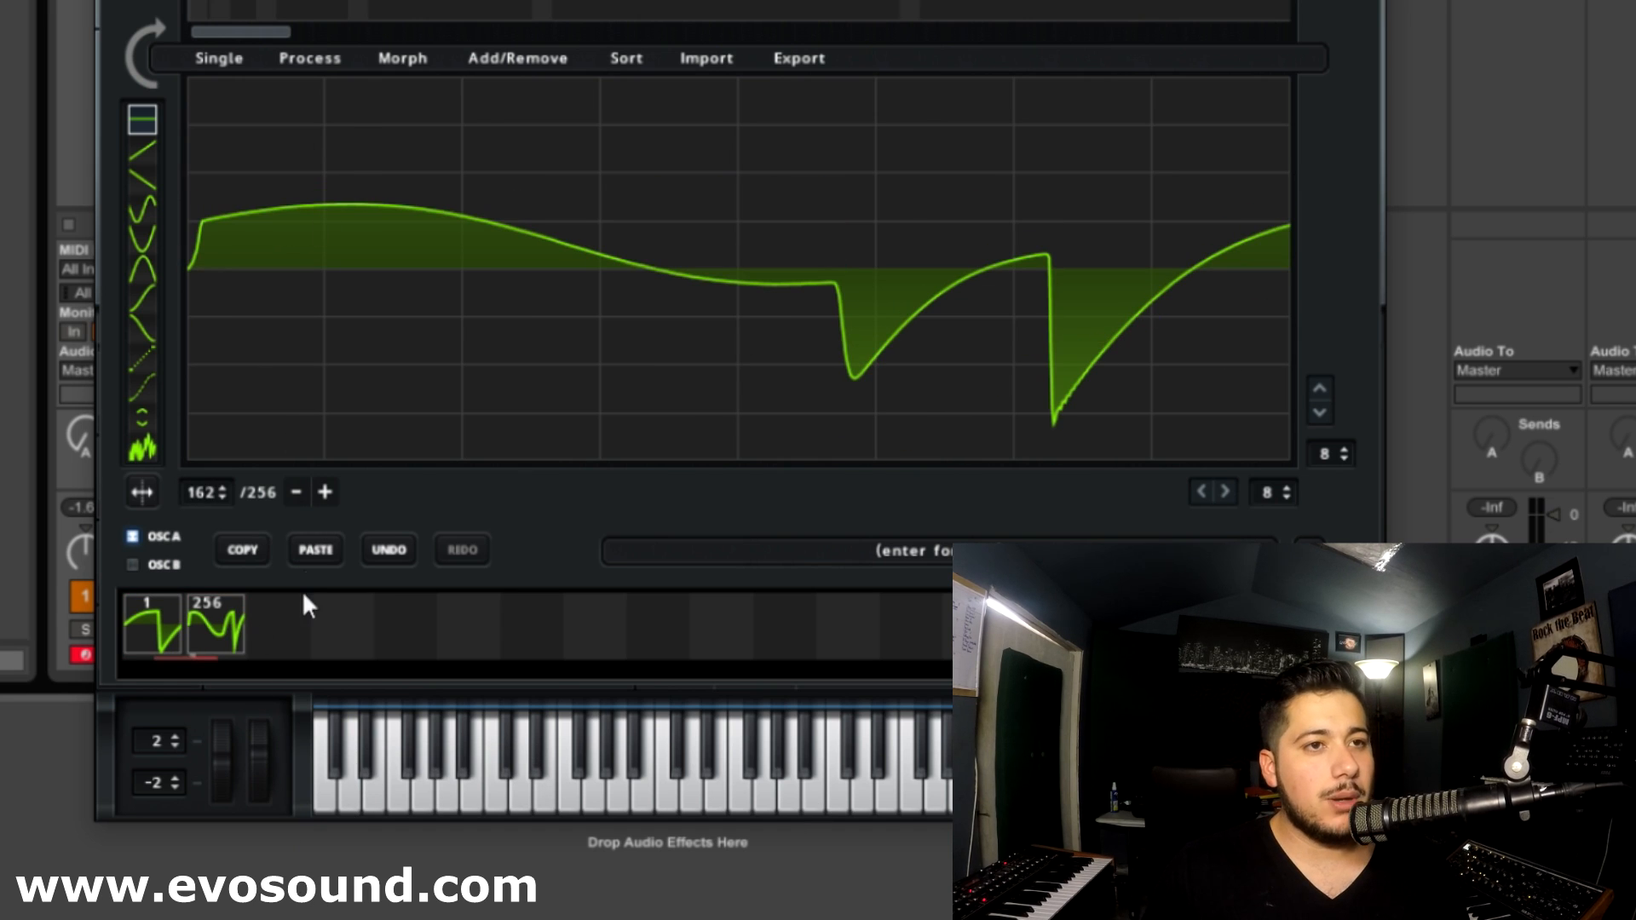
click(389, 551)
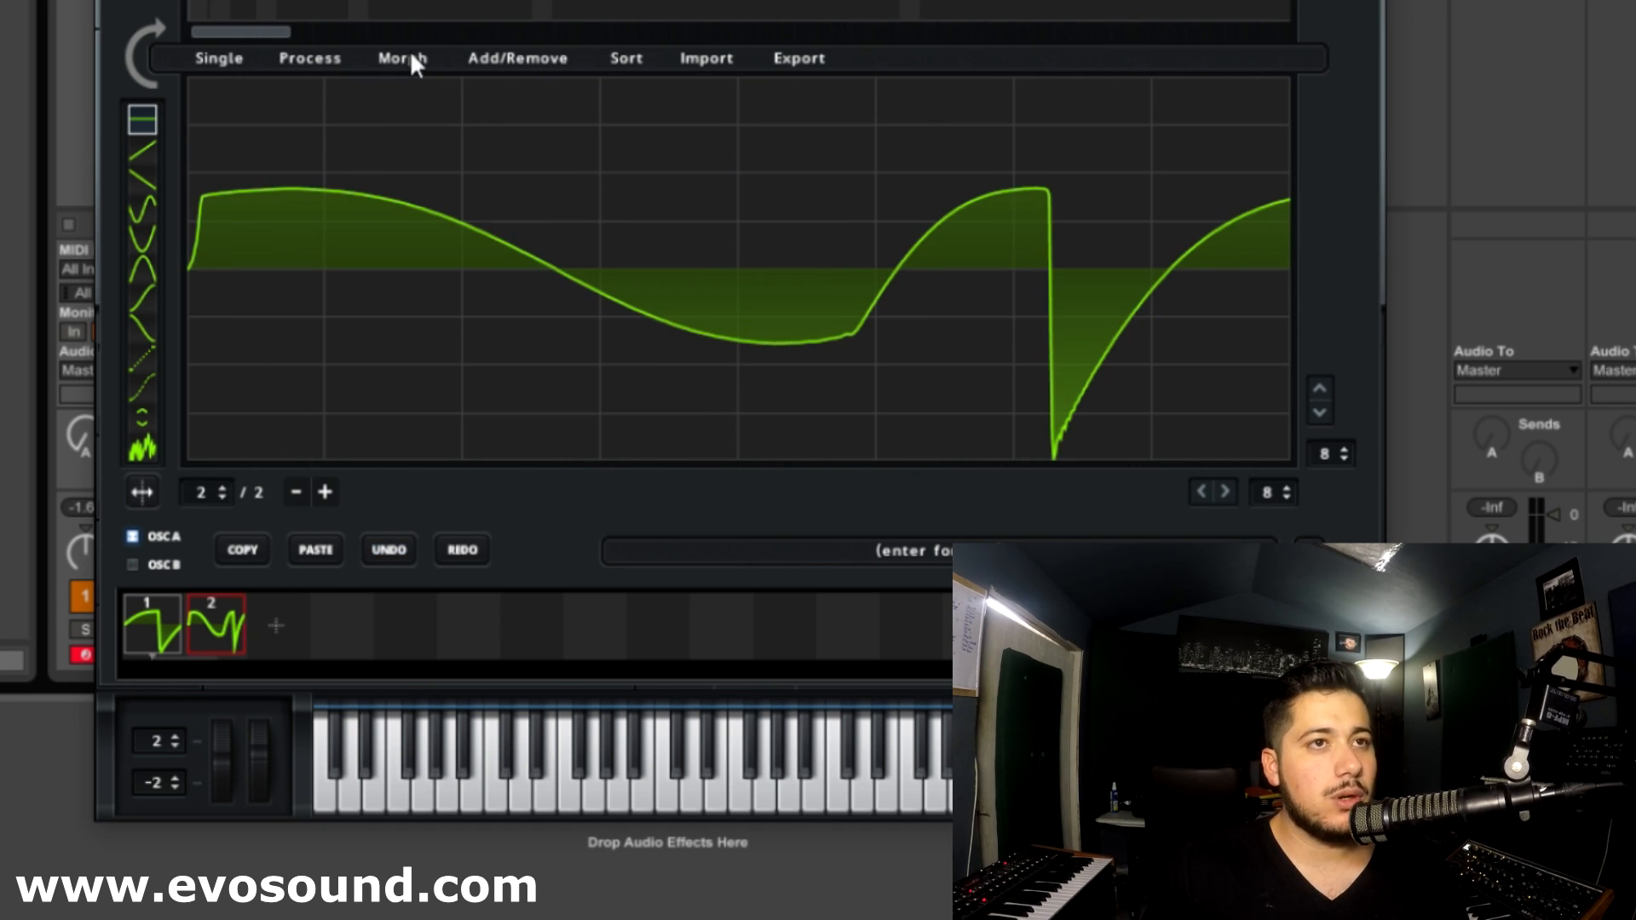
Apply the Spectral morph to oscillator A's two frames, sweep through it with the mod wheel, and close the editor.
click(409, 59)
click(548, 126)
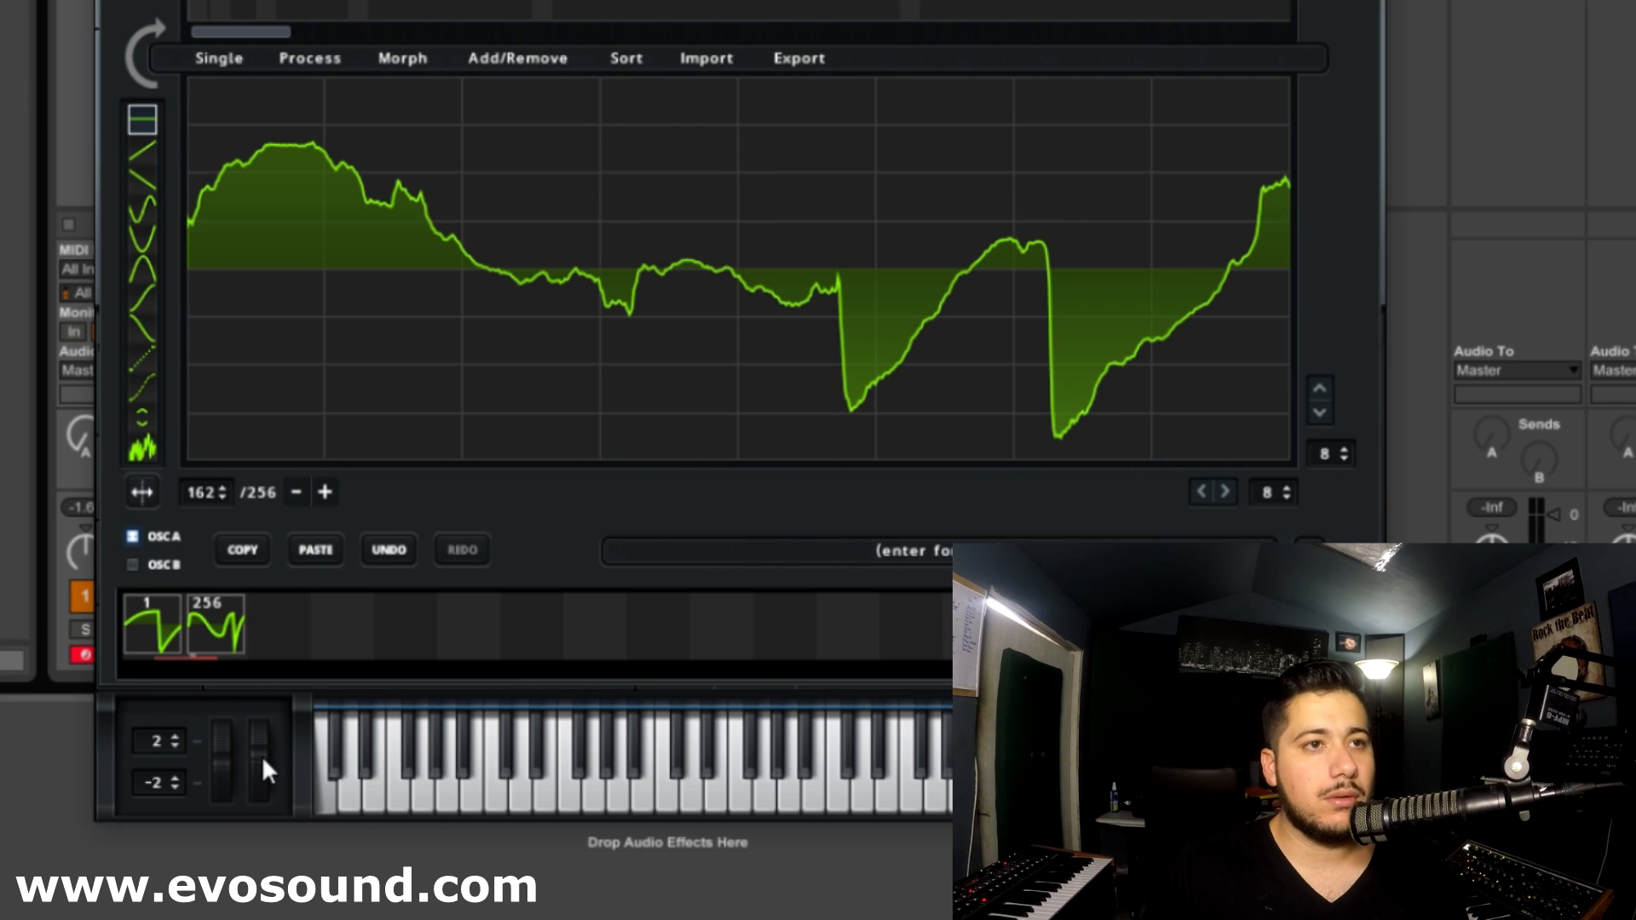
drag(260, 765, 268, 895)
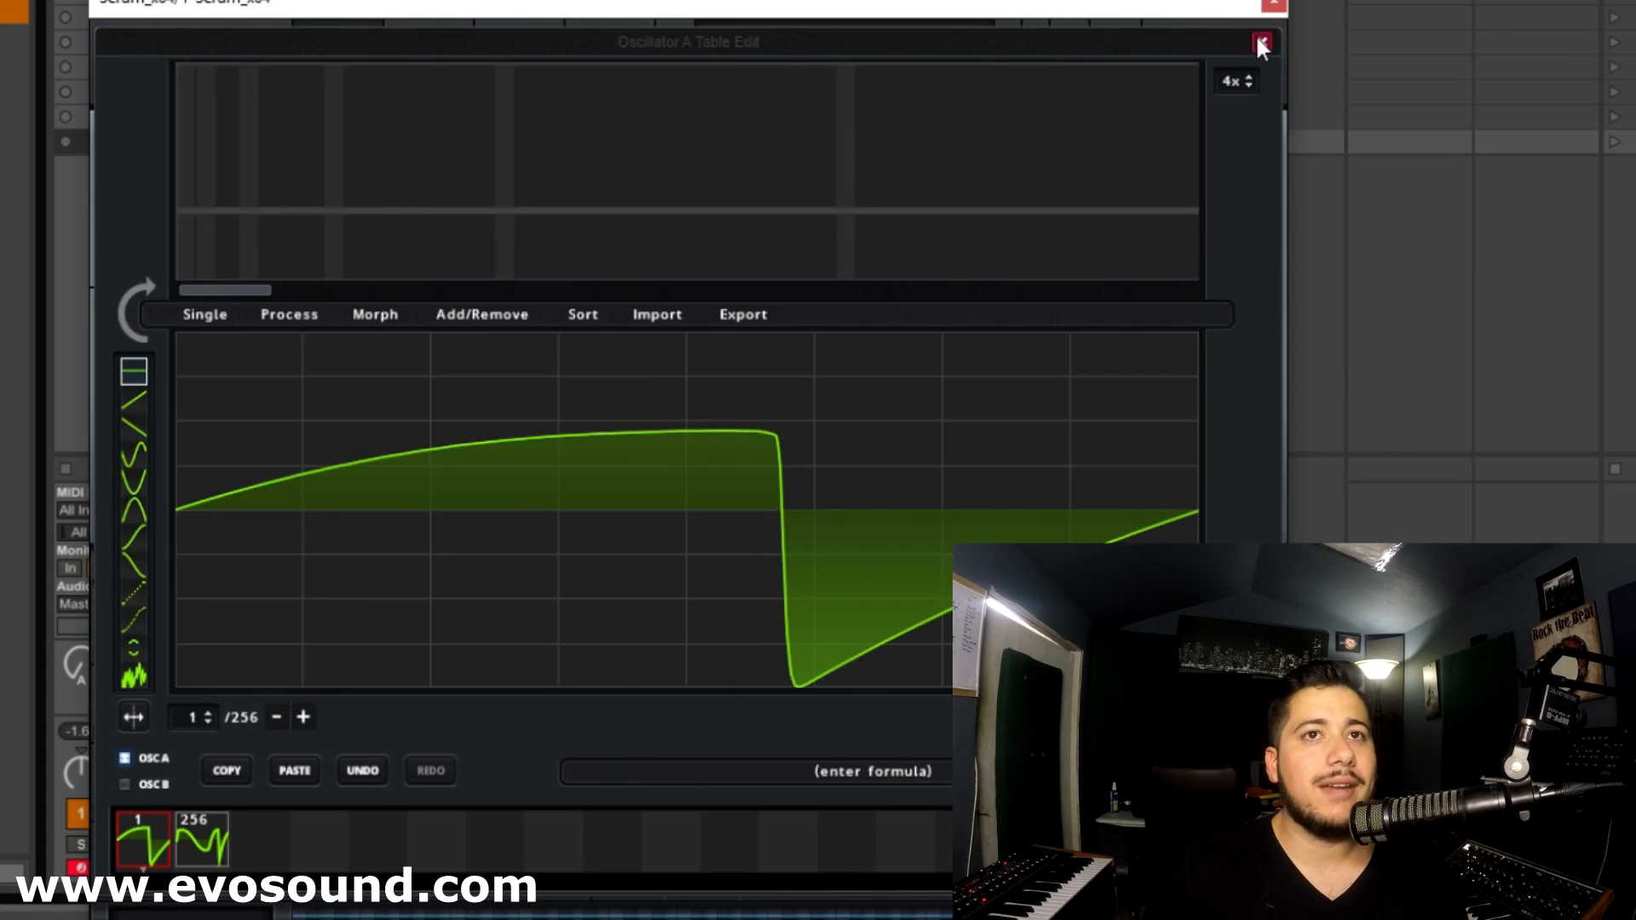
click(1254, 34)
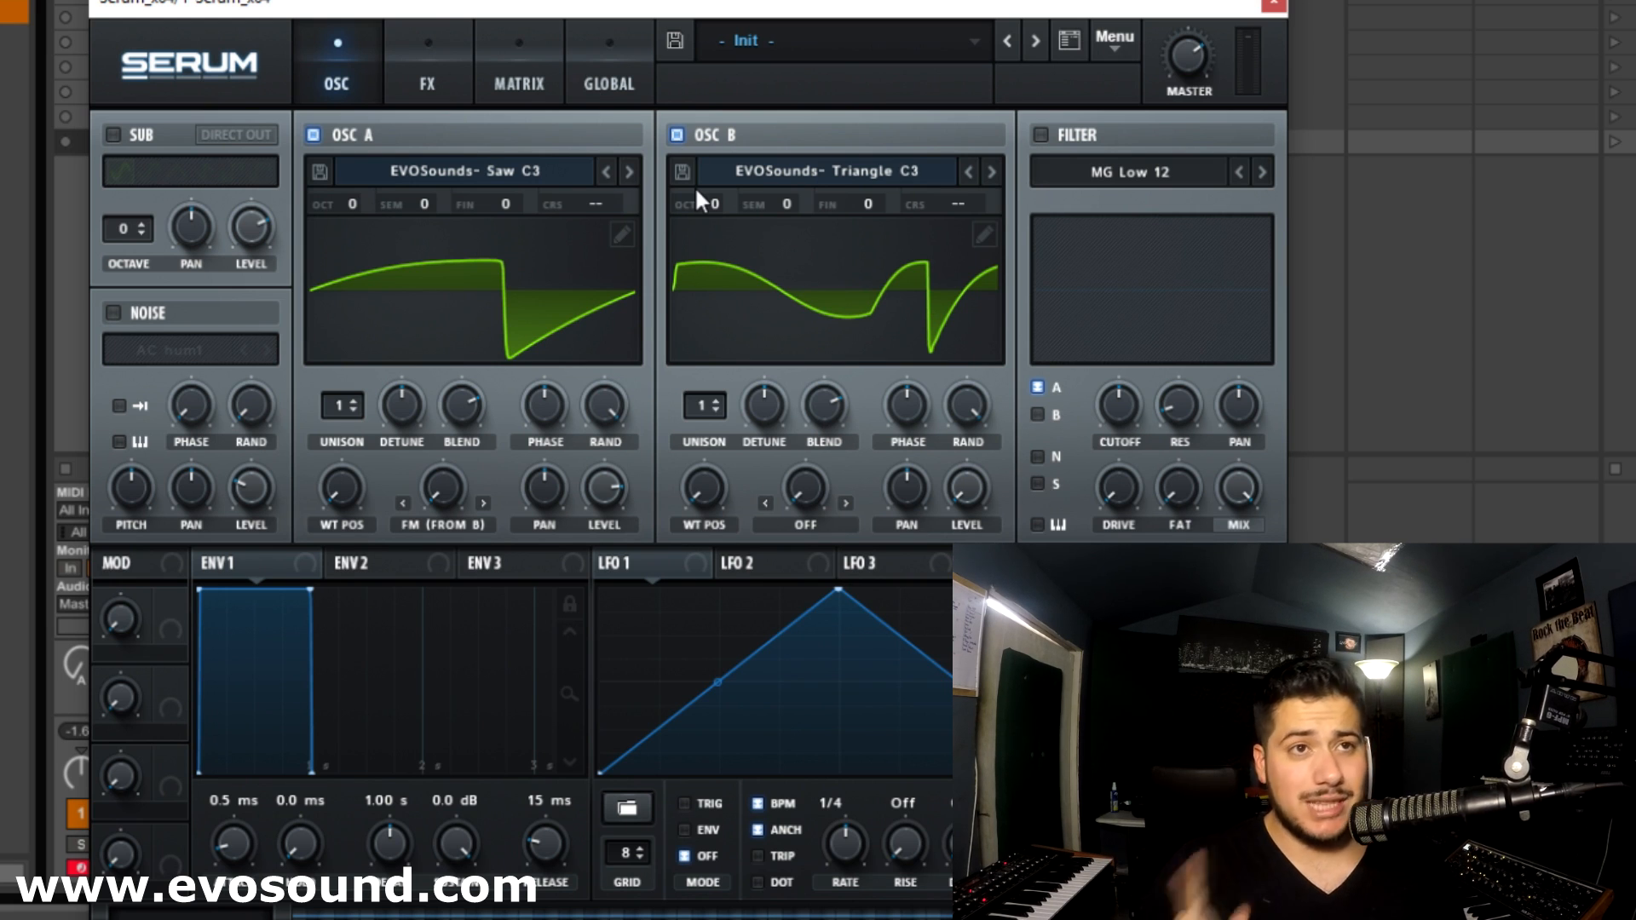
Reset to the Init preset and load the EVOSounds- Square C3 wavetable from Sub 37 Wavetables into oscillator A.
click(1108, 34)
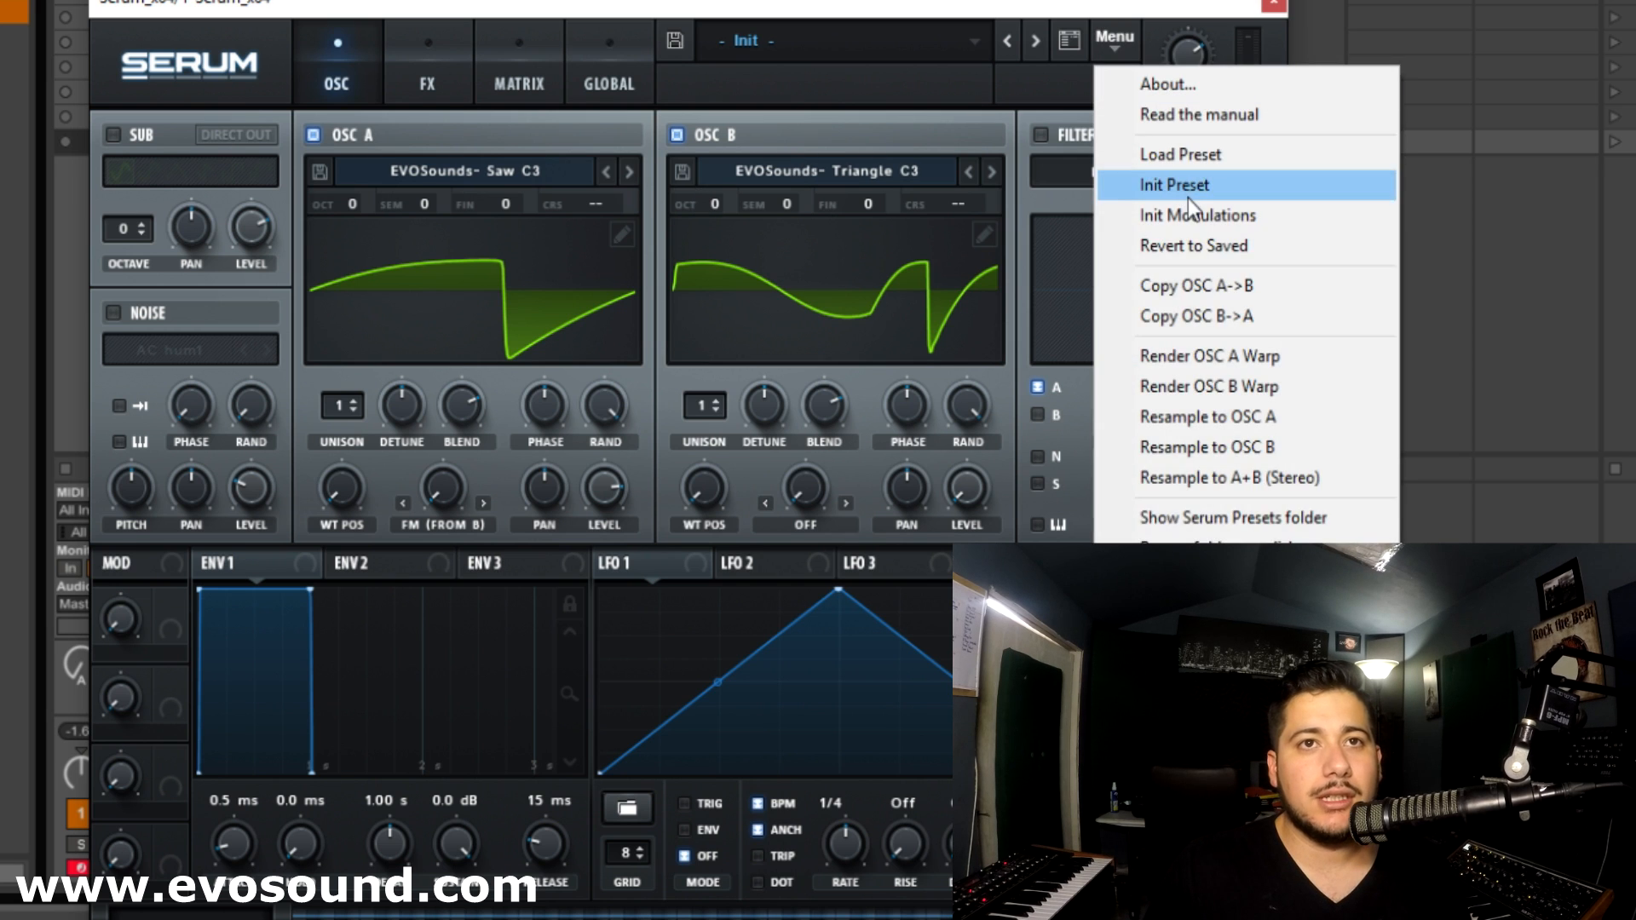
click(1187, 182)
click(459, 183)
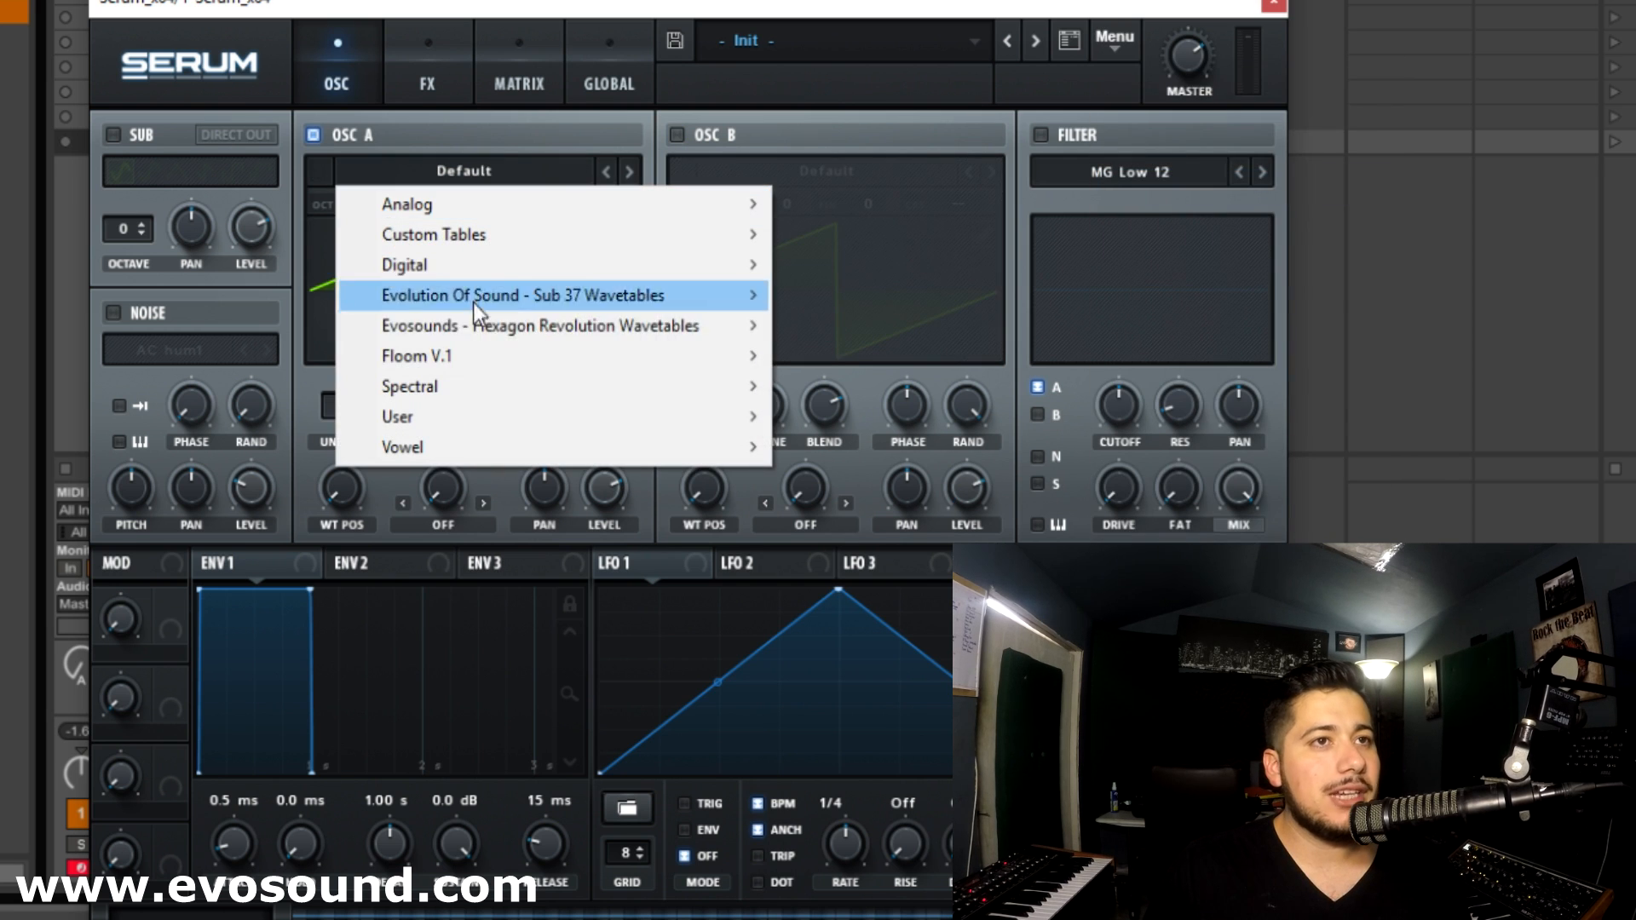
mouse_move(460, 307)
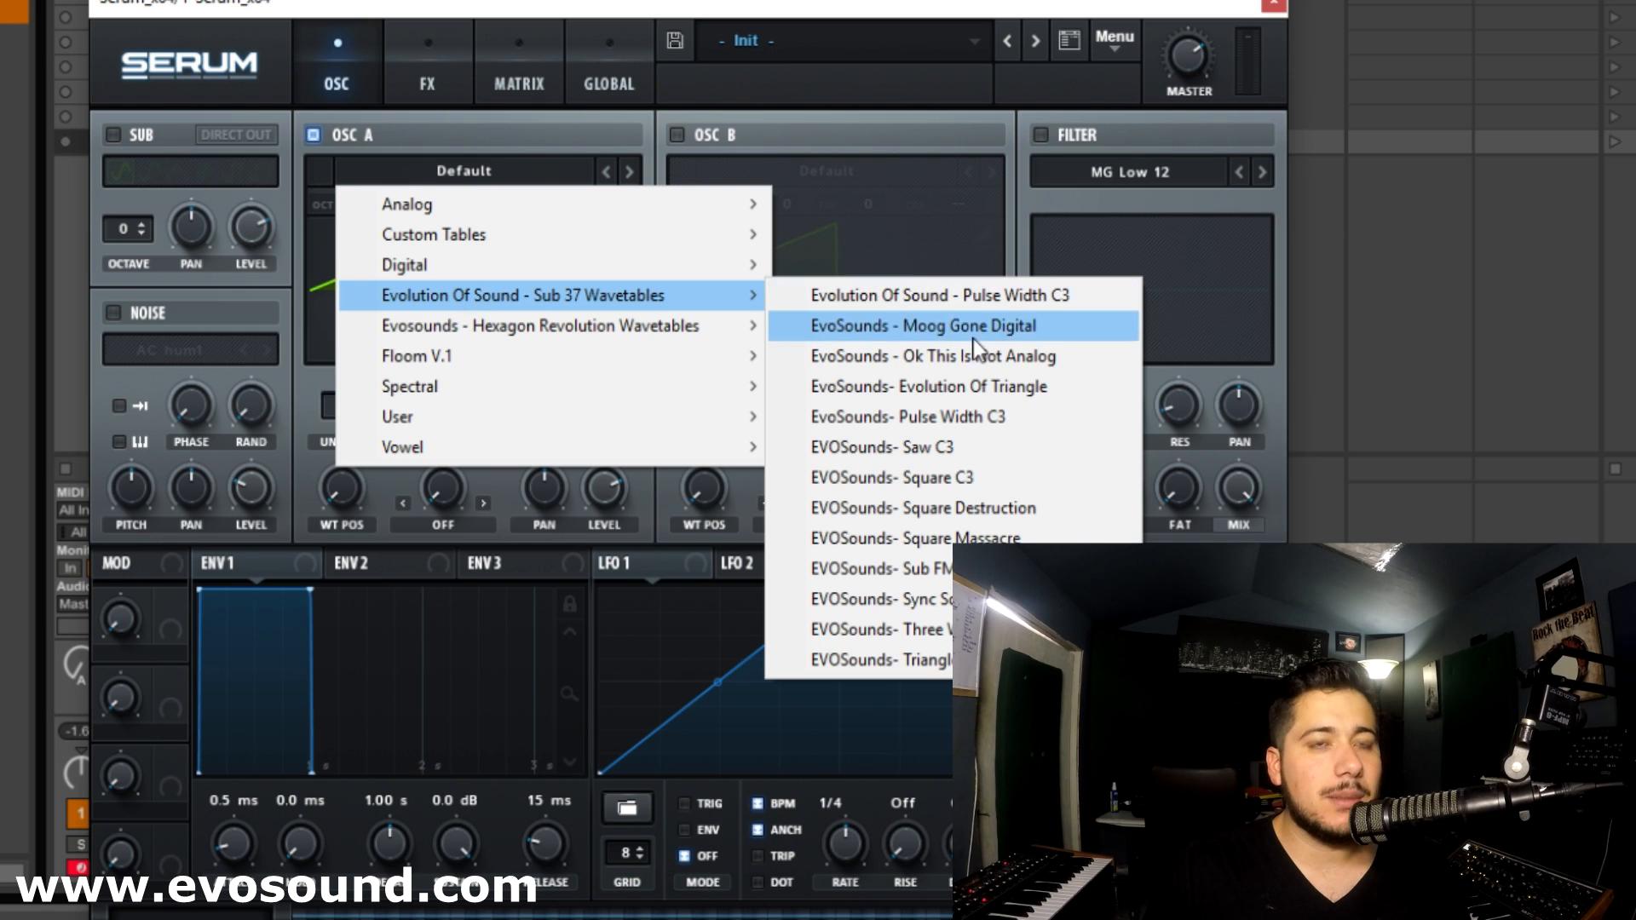
click(956, 484)
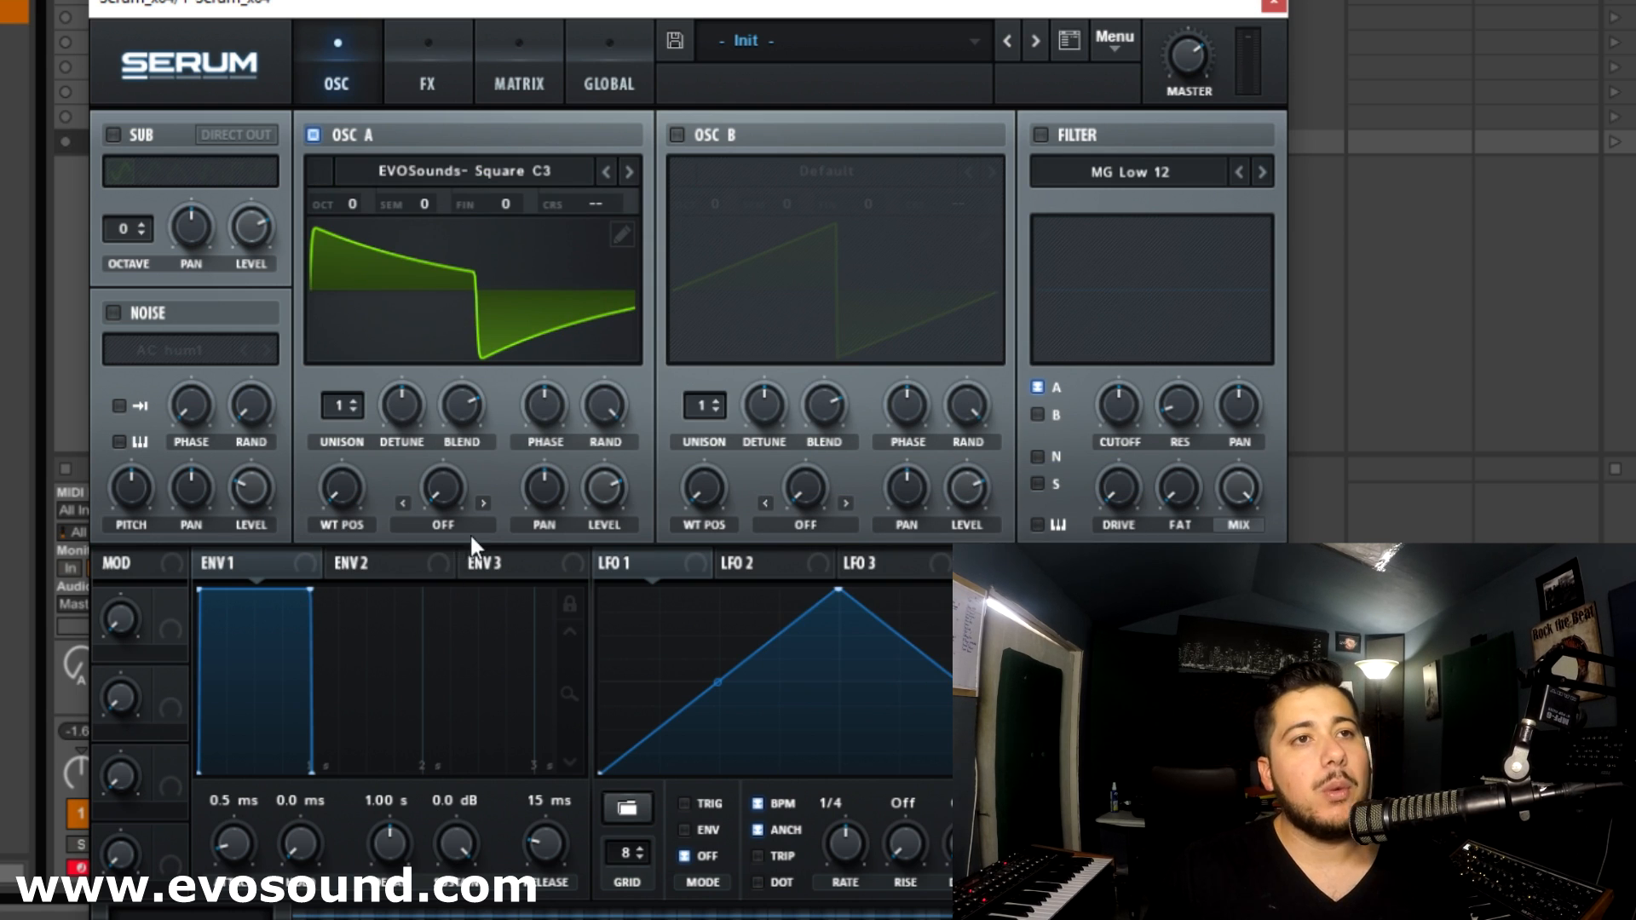
Set oscillator A's warp mode to Sync and try out its warp amount.
click(439, 522)
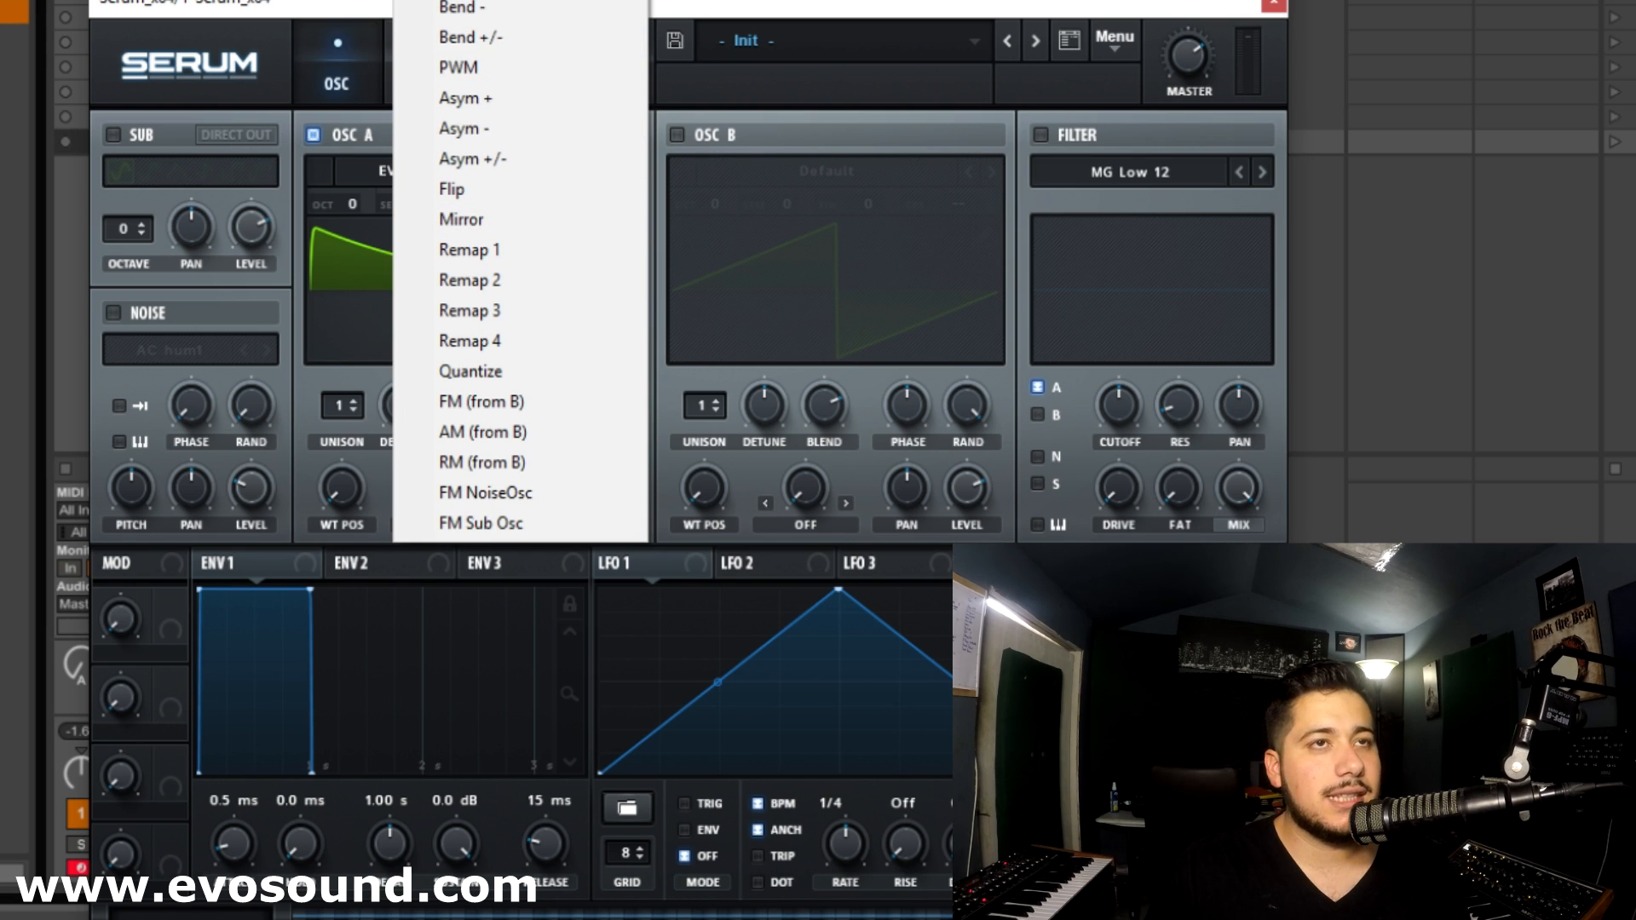
click(482, 1)
drag(442, 488, 460, 528)
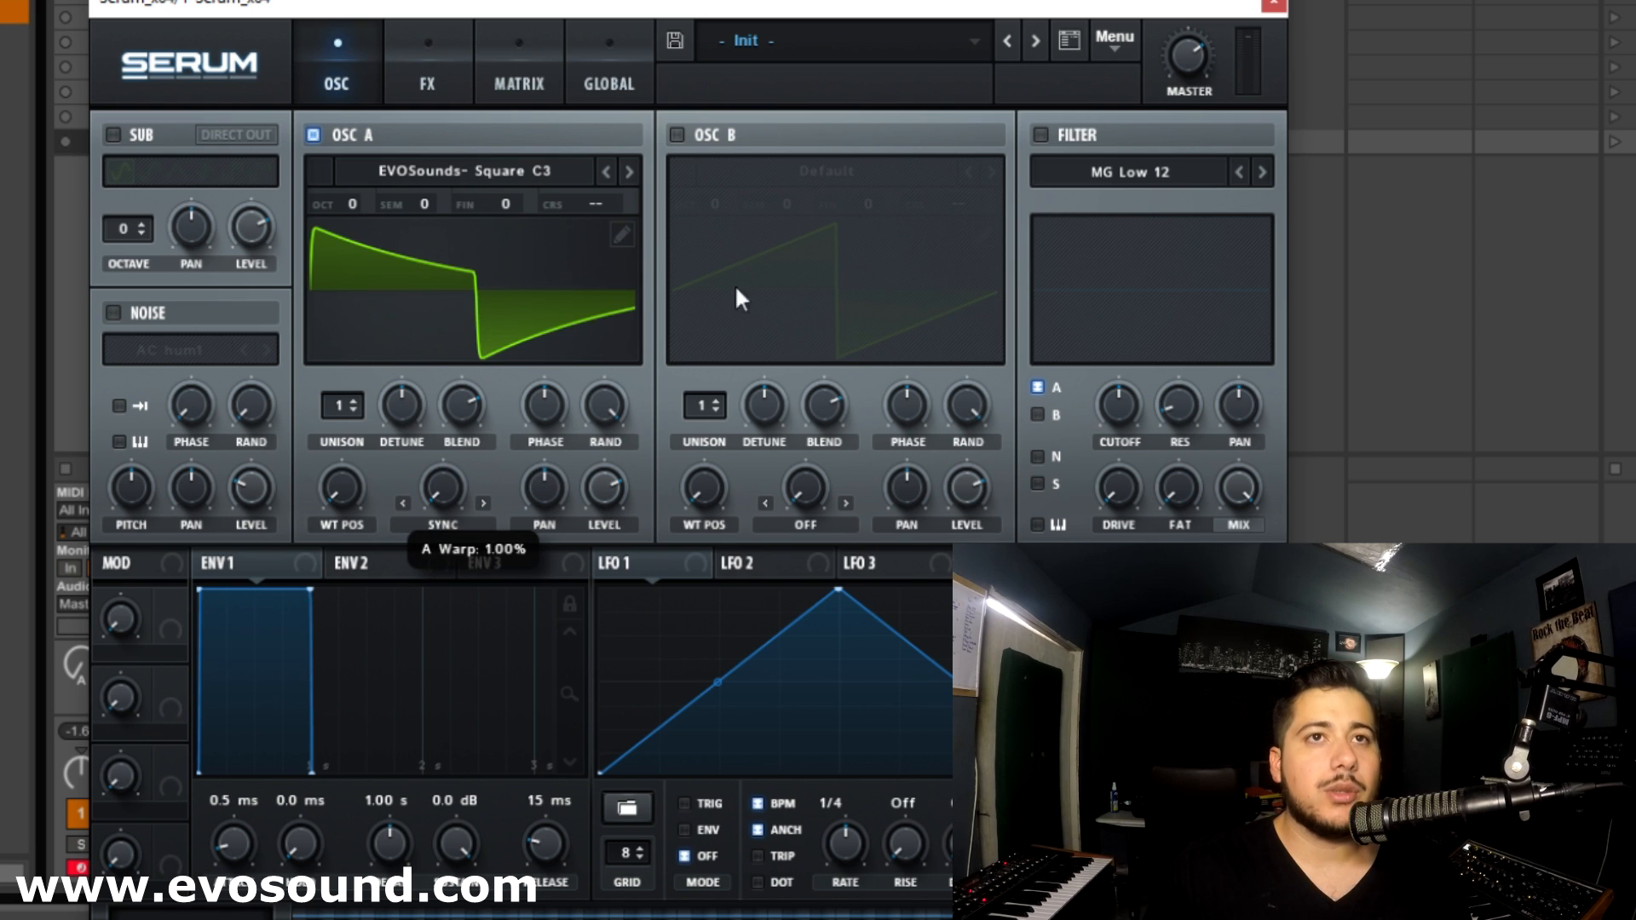
Render oscillator A's Sync warp into its wavetable and sweep the wavetable position through the result.
click(1114, 38)
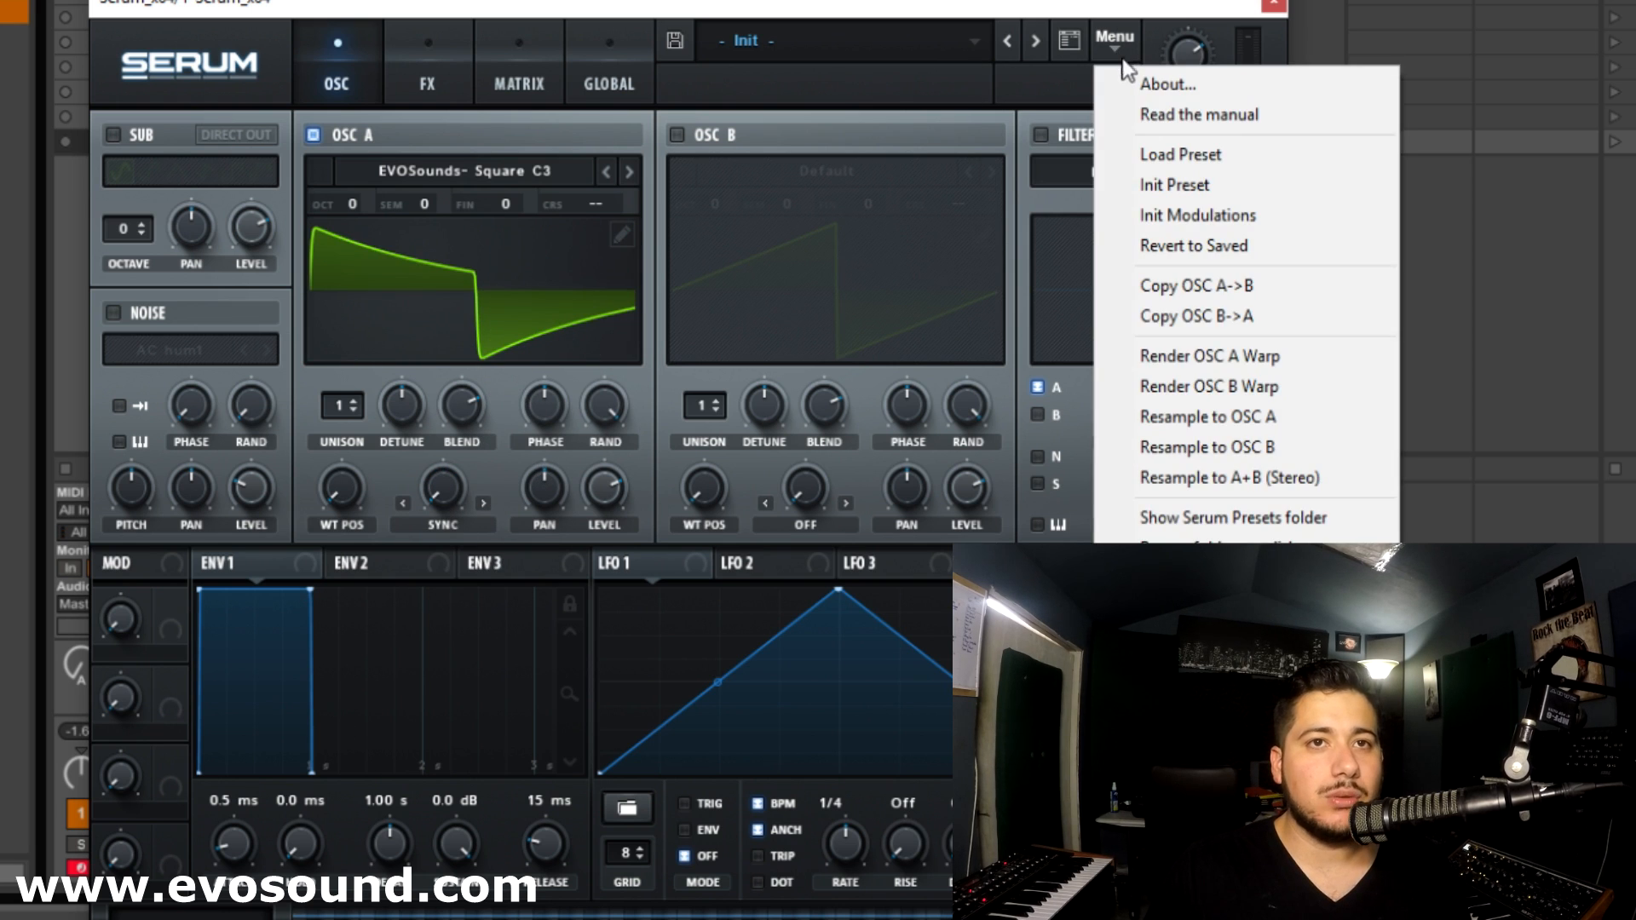
click(1273, 358)
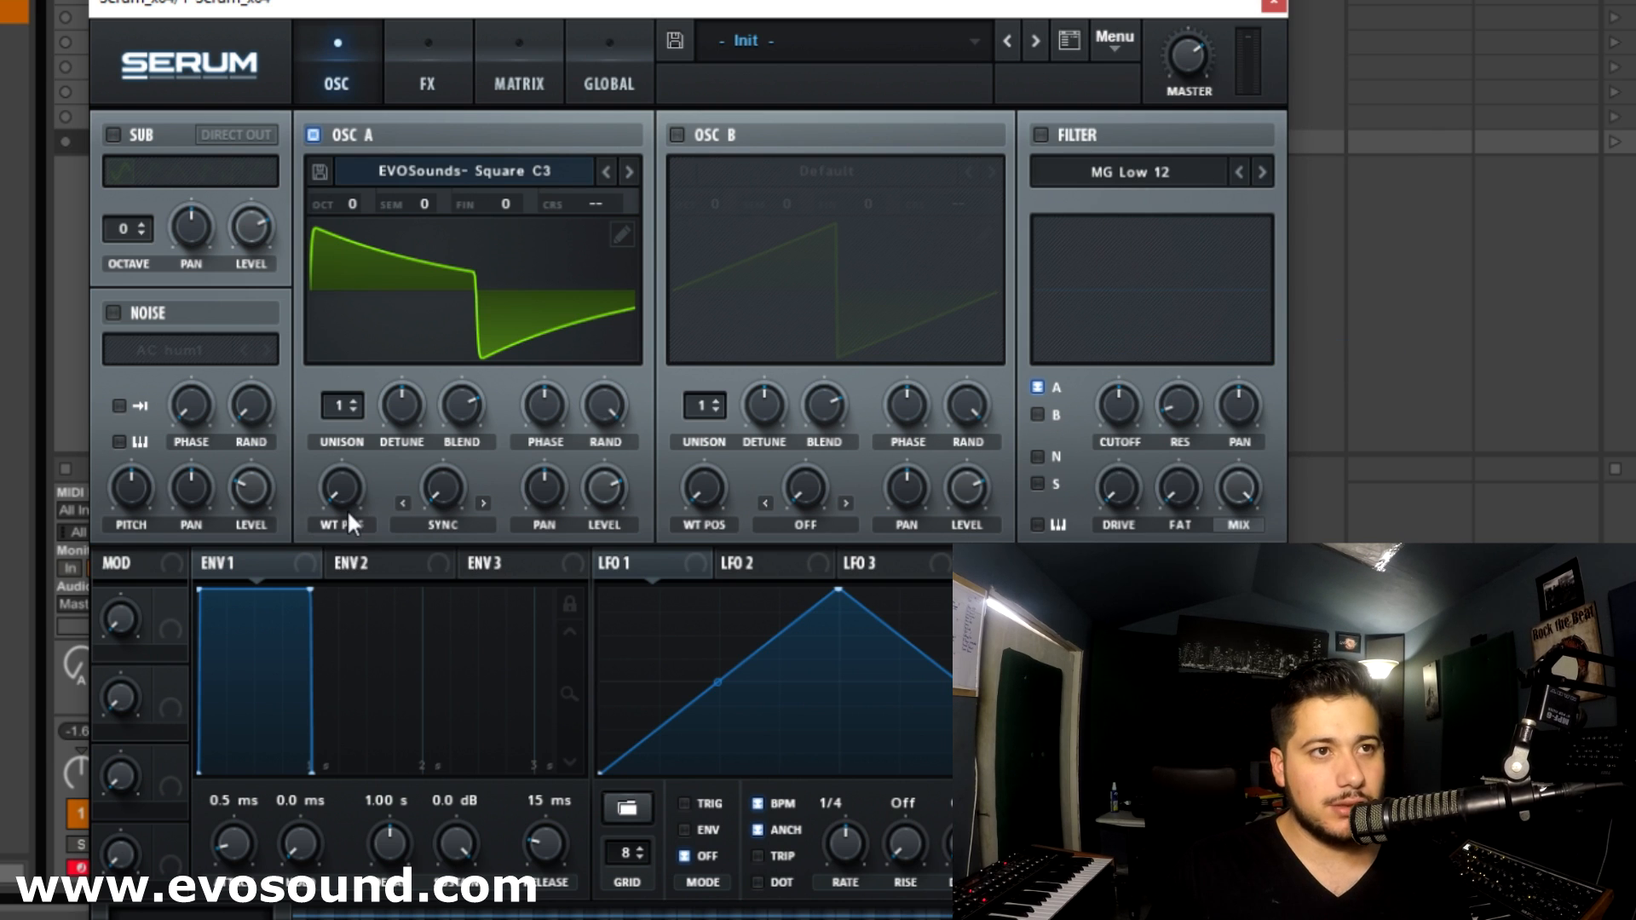
mouse_move(347, 510)
mouse_down()
mouse_move(479, 421)
mouse_move(338, 503)
mouse_up()
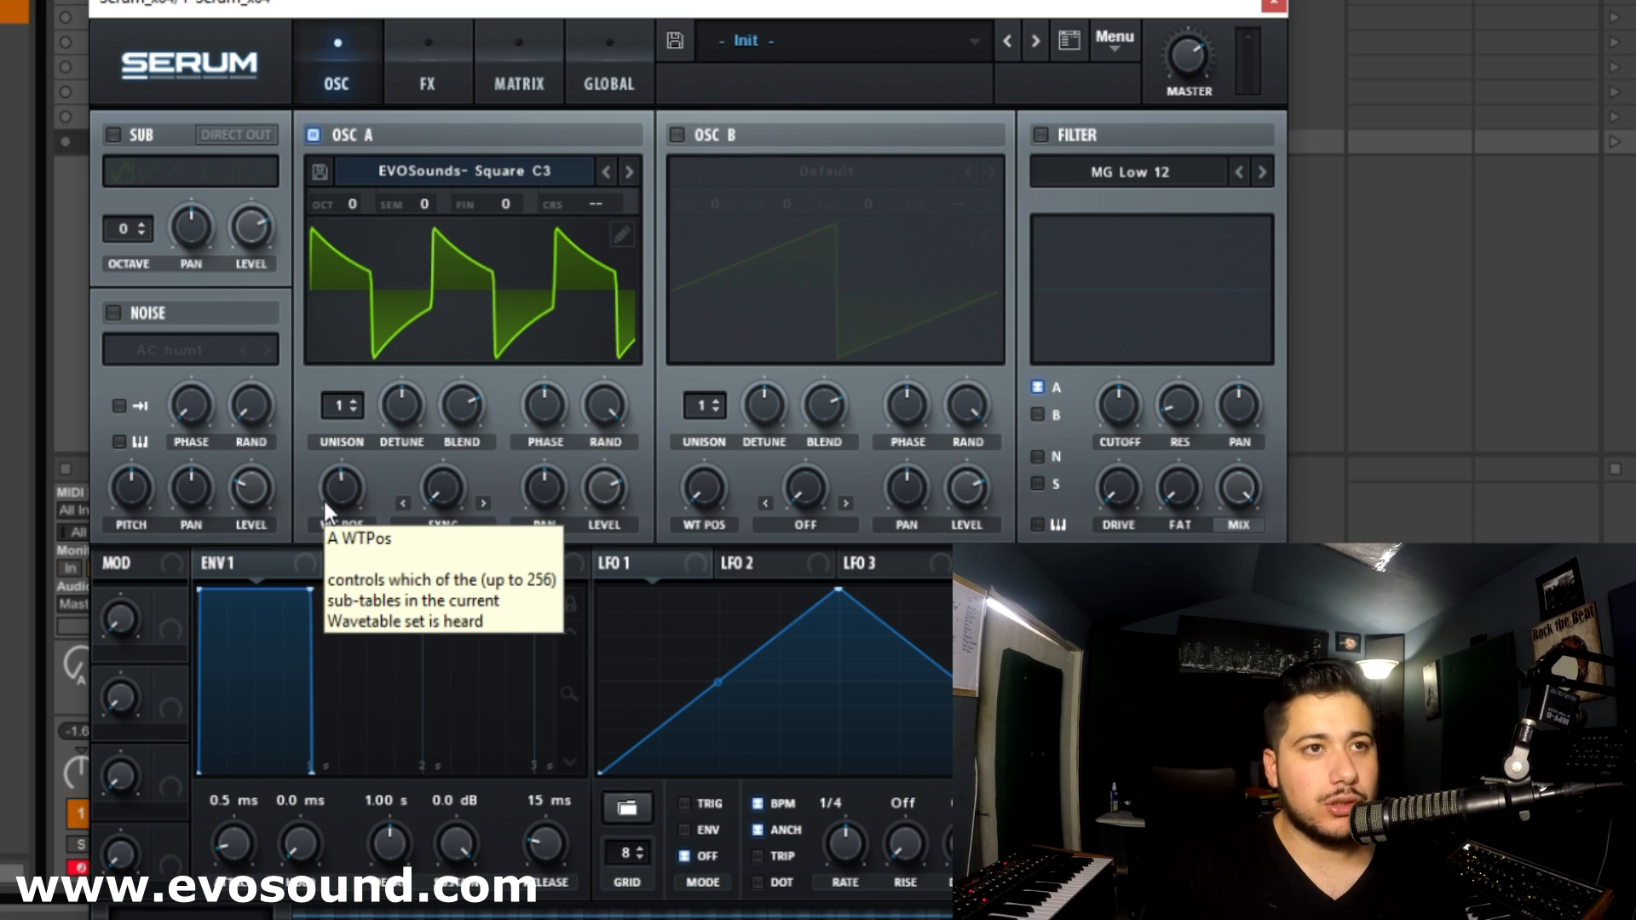
mouse_move(323, 501)
mouse_down()
mouse_move(341, 491)
mouse_move(326, 499)
mouse_up()
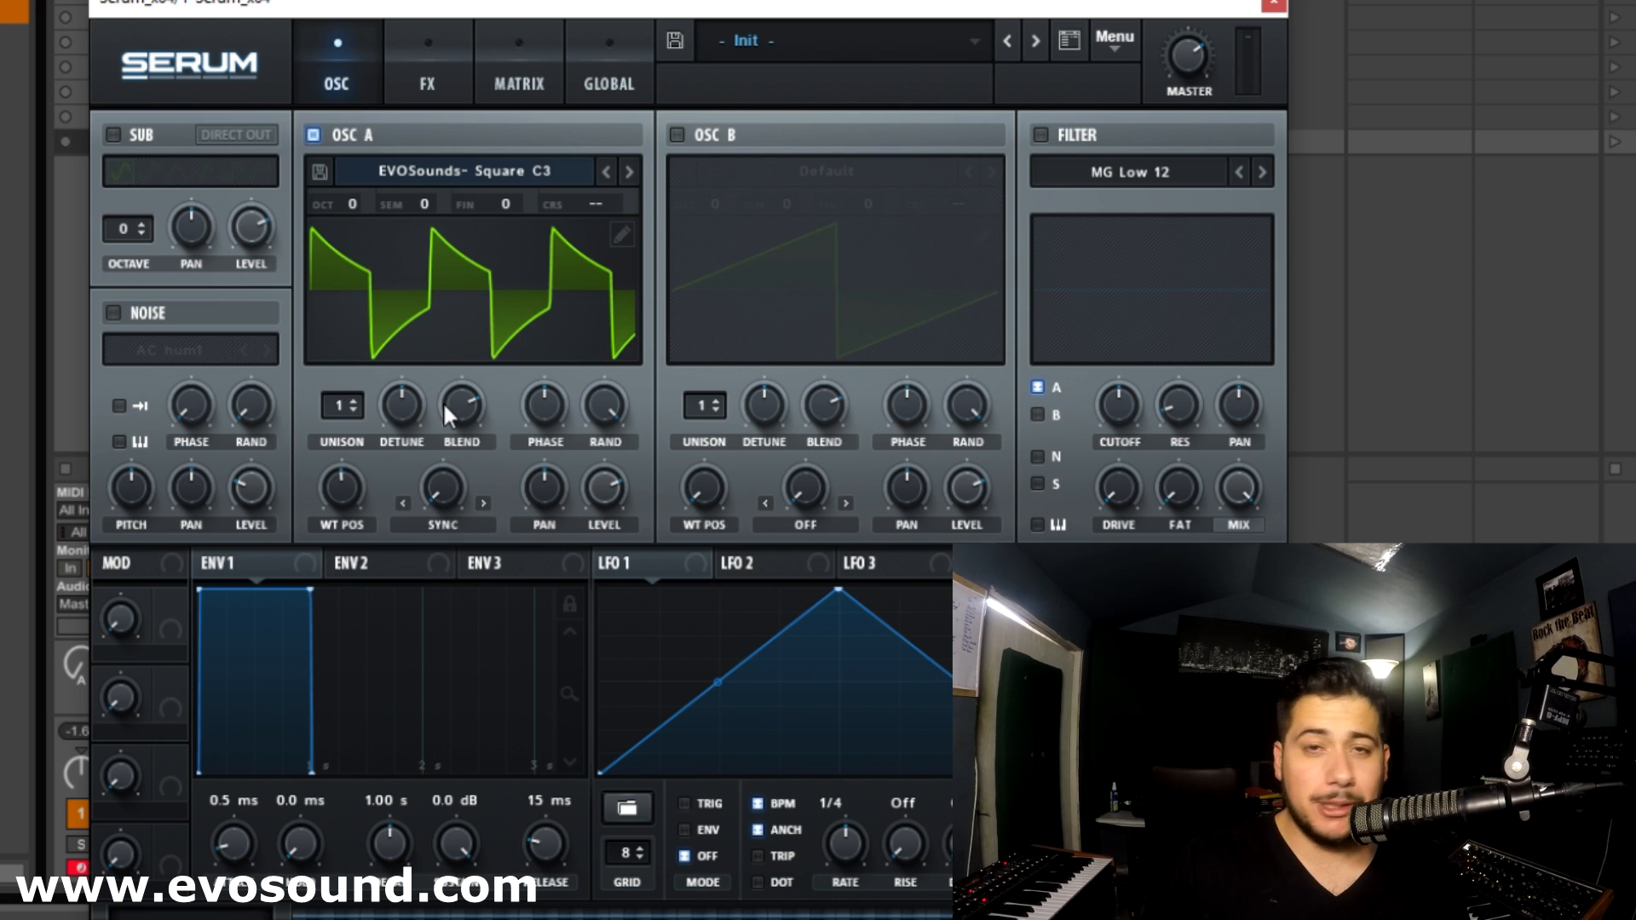
Change oscillator A's warp mode to Bend + and render the warp into its wavetable.
mouse_move(443, 405)
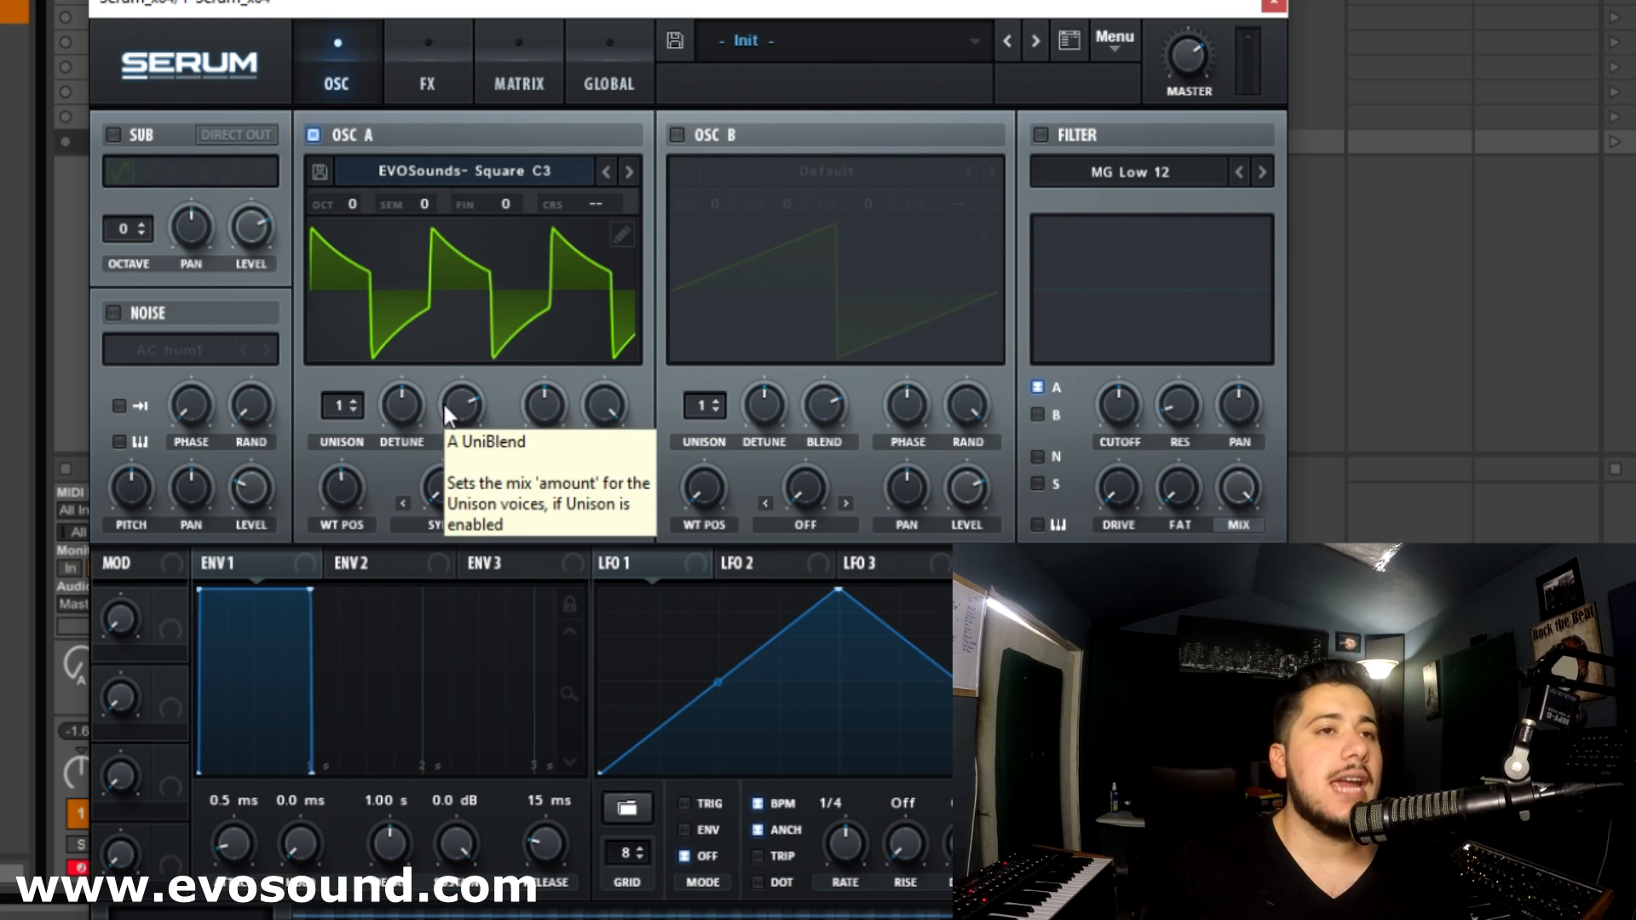
click(432, 524)
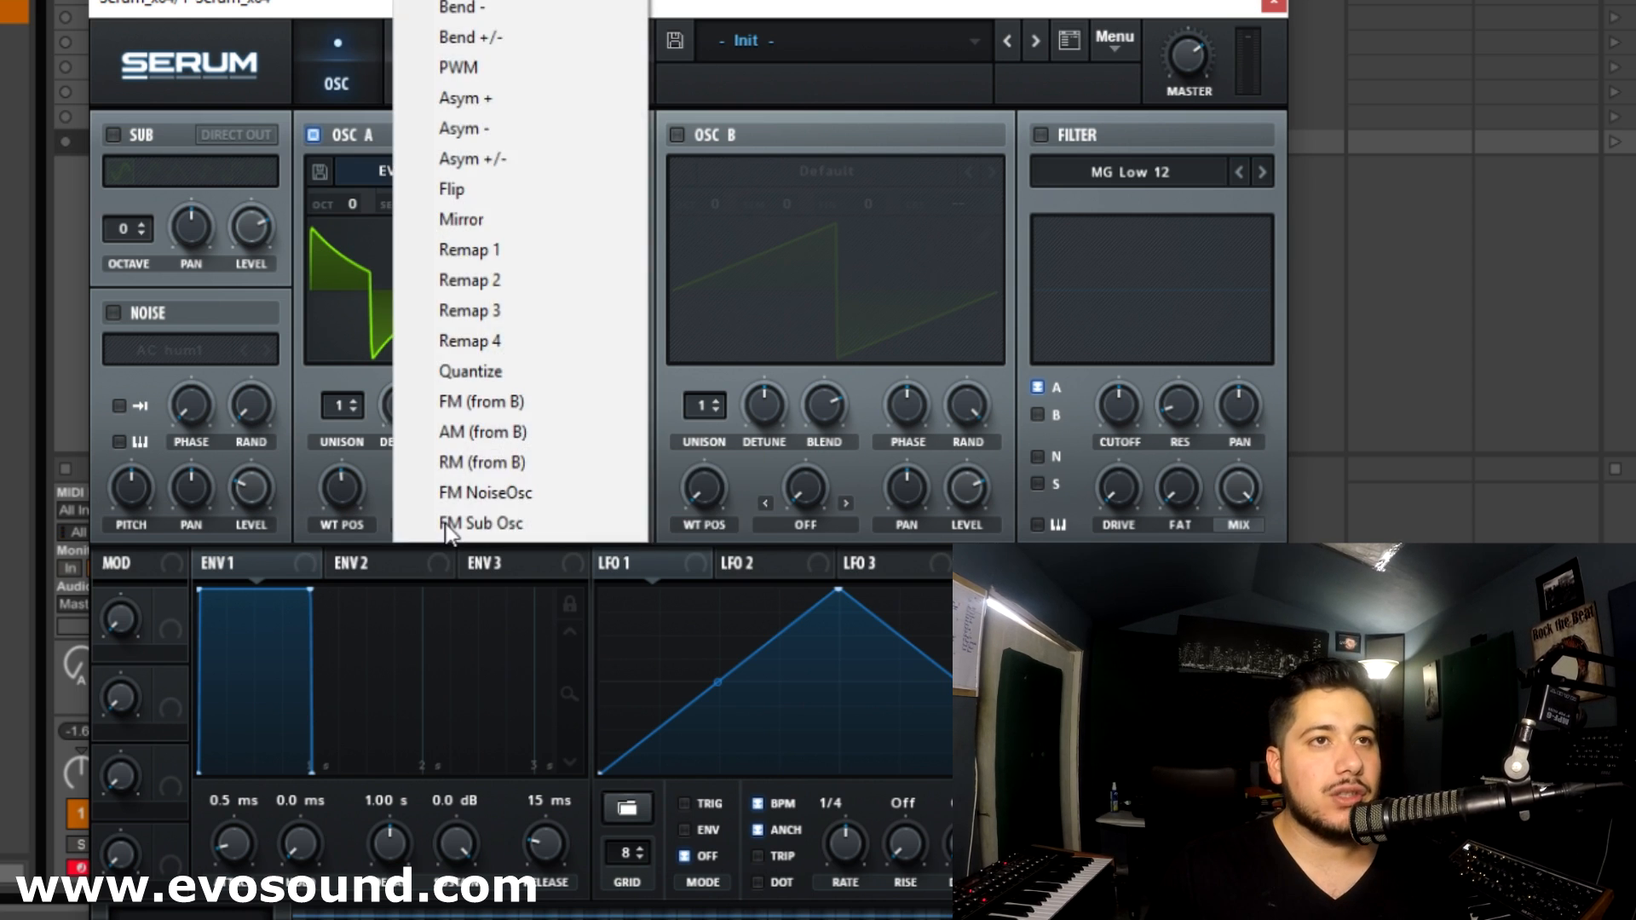
click(586, 3)
drag(445, 487, 437, 559)
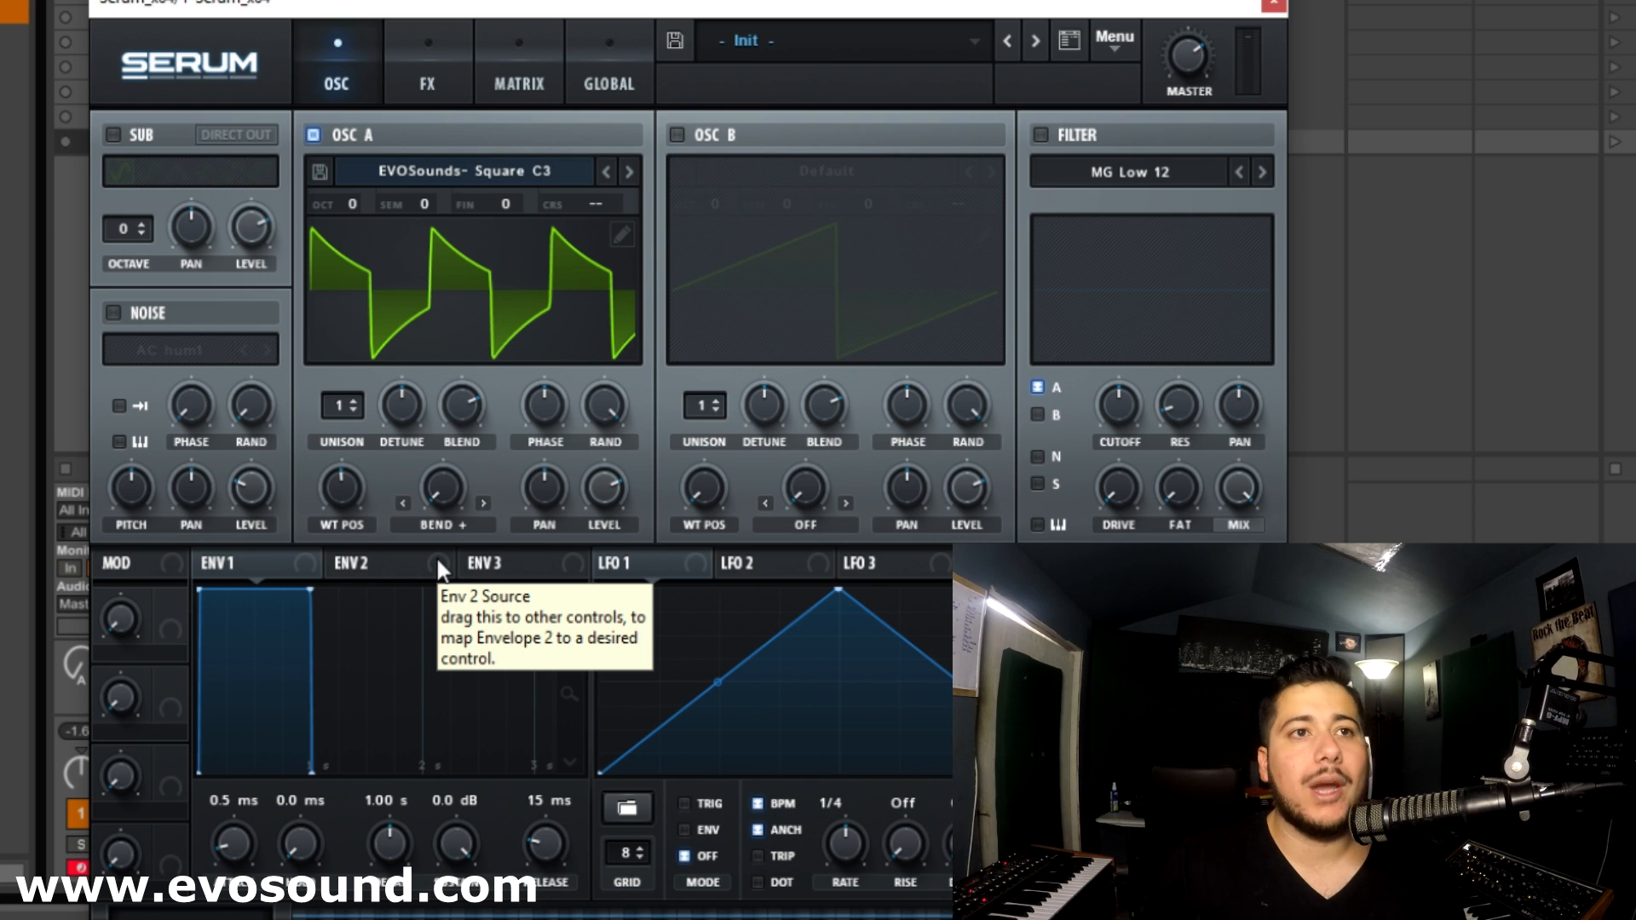
click(1116, 53)
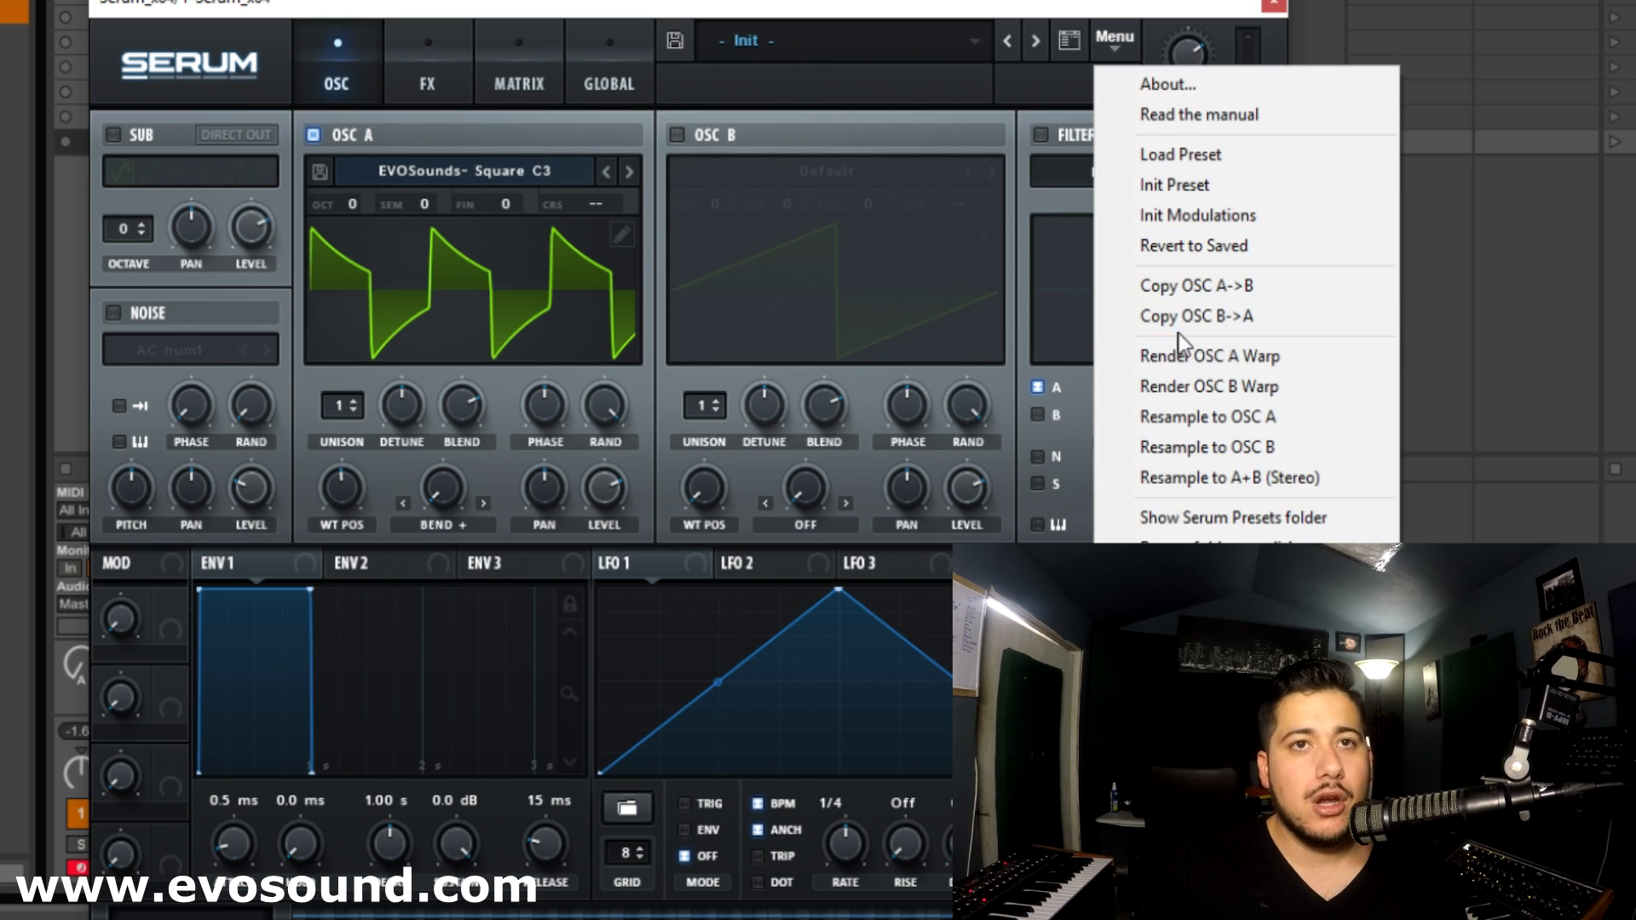
click(1198, 351)
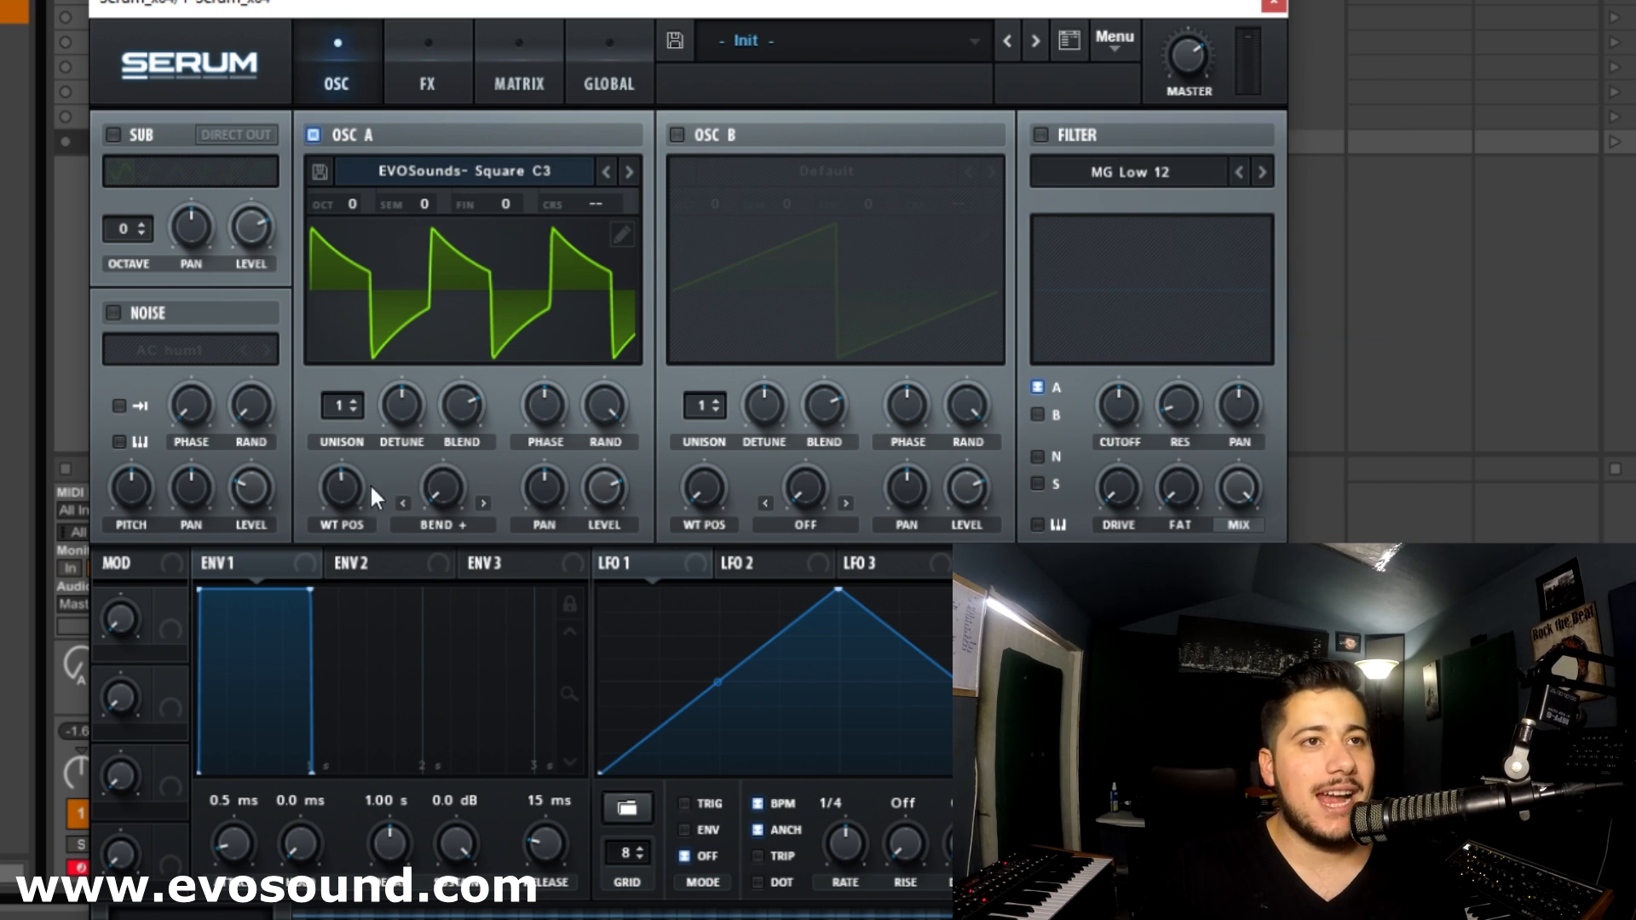
Sweep oscillator A's wavetable position by hand and assign LFO 1 to modulate it.
drag(369, 483, 310, 679)
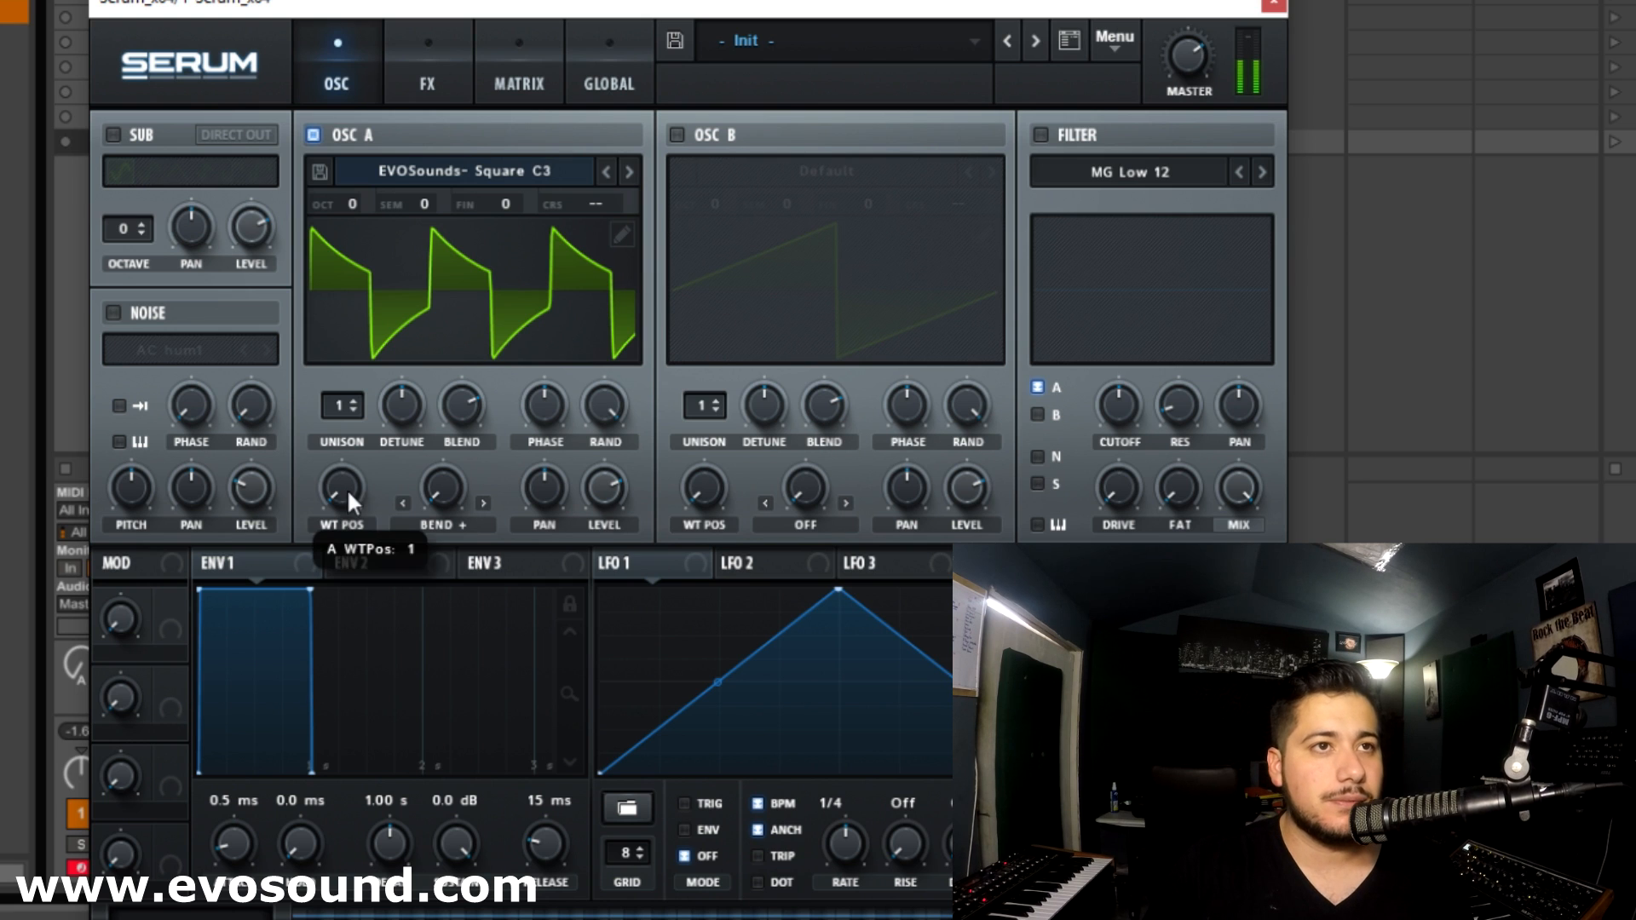
drag(345, 488, 278, 547)
drag(462, 512, 341, 490)
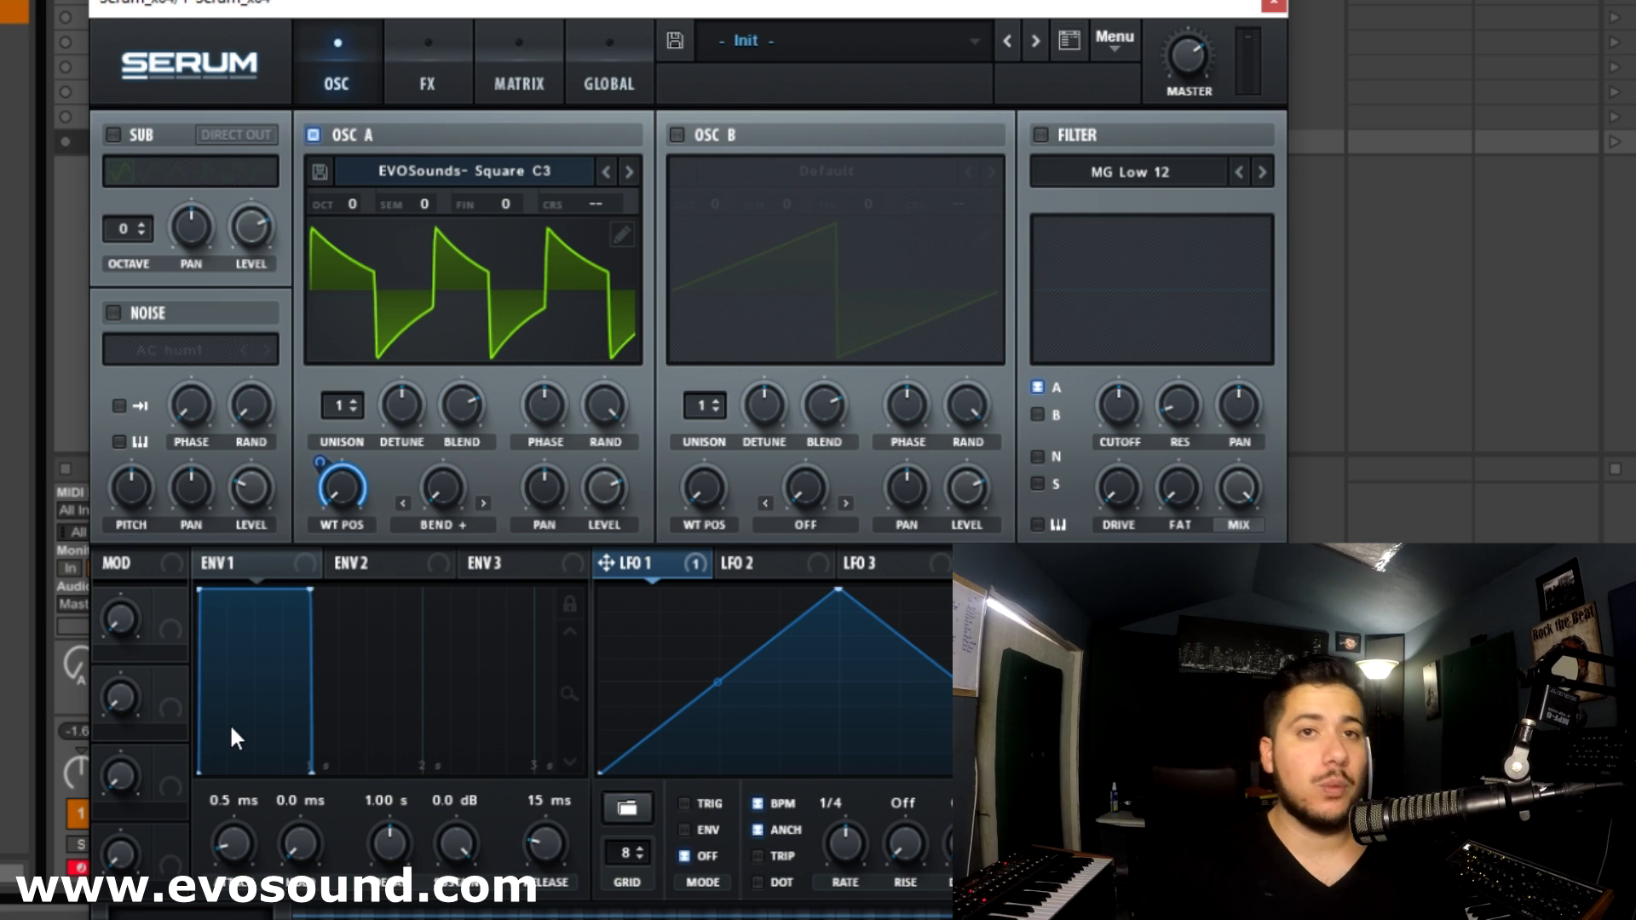
Reset to the Init preset and load the EVOSounds- Triangle C3 wavetable from Sub 37 Wavetables into oscillator A.
click(1111, 49)
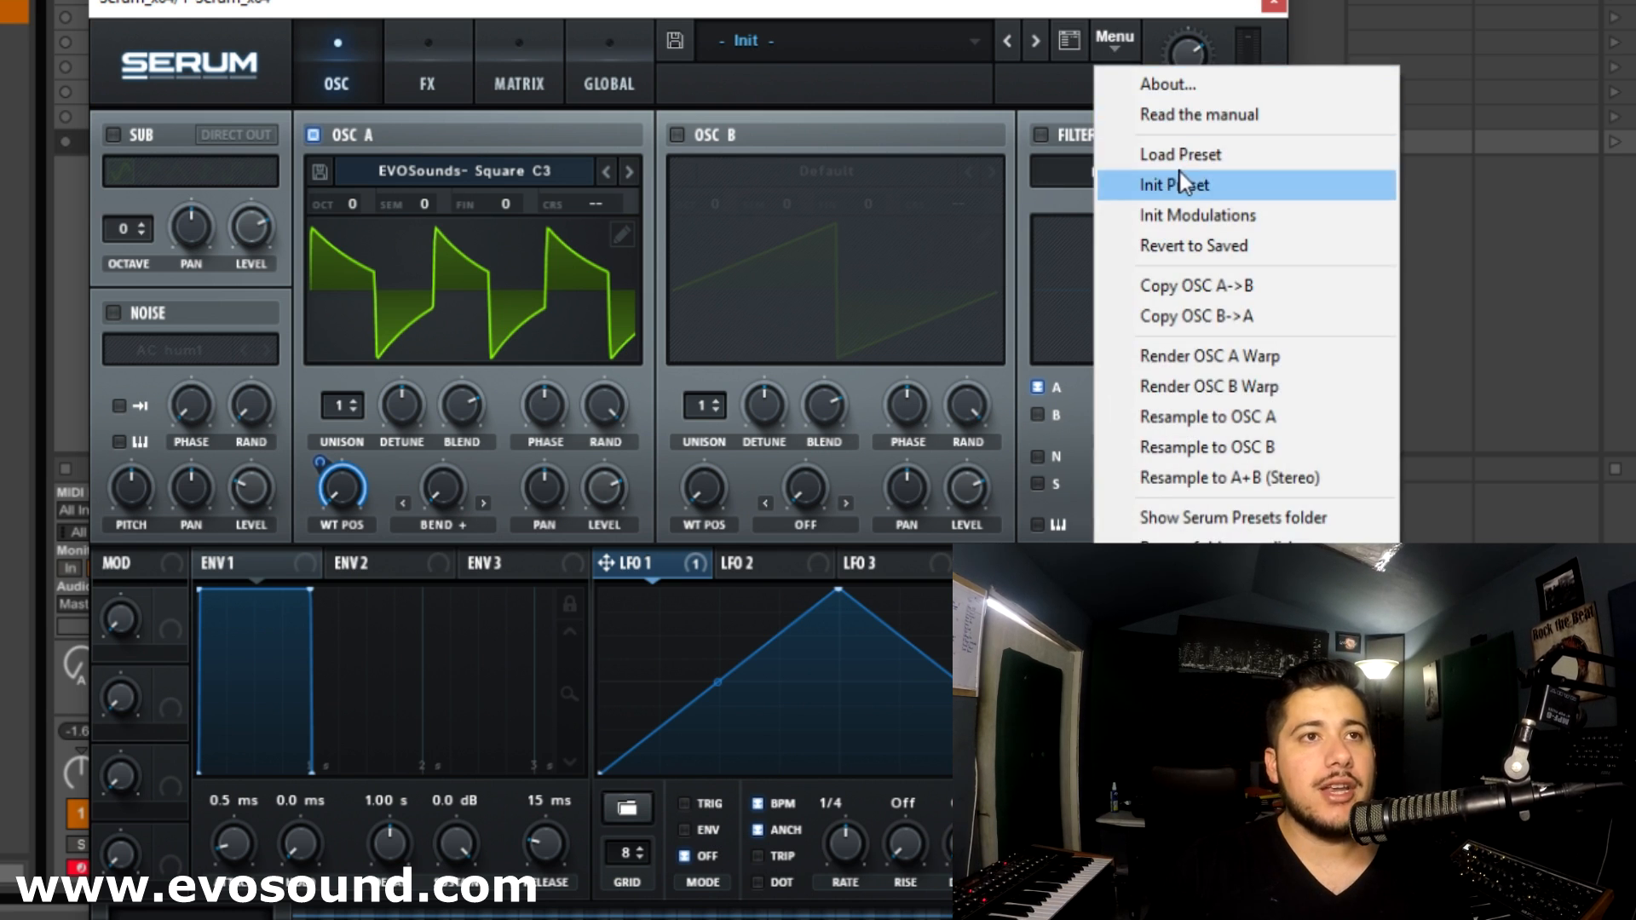
click(1193, 174)
click(569, 175)
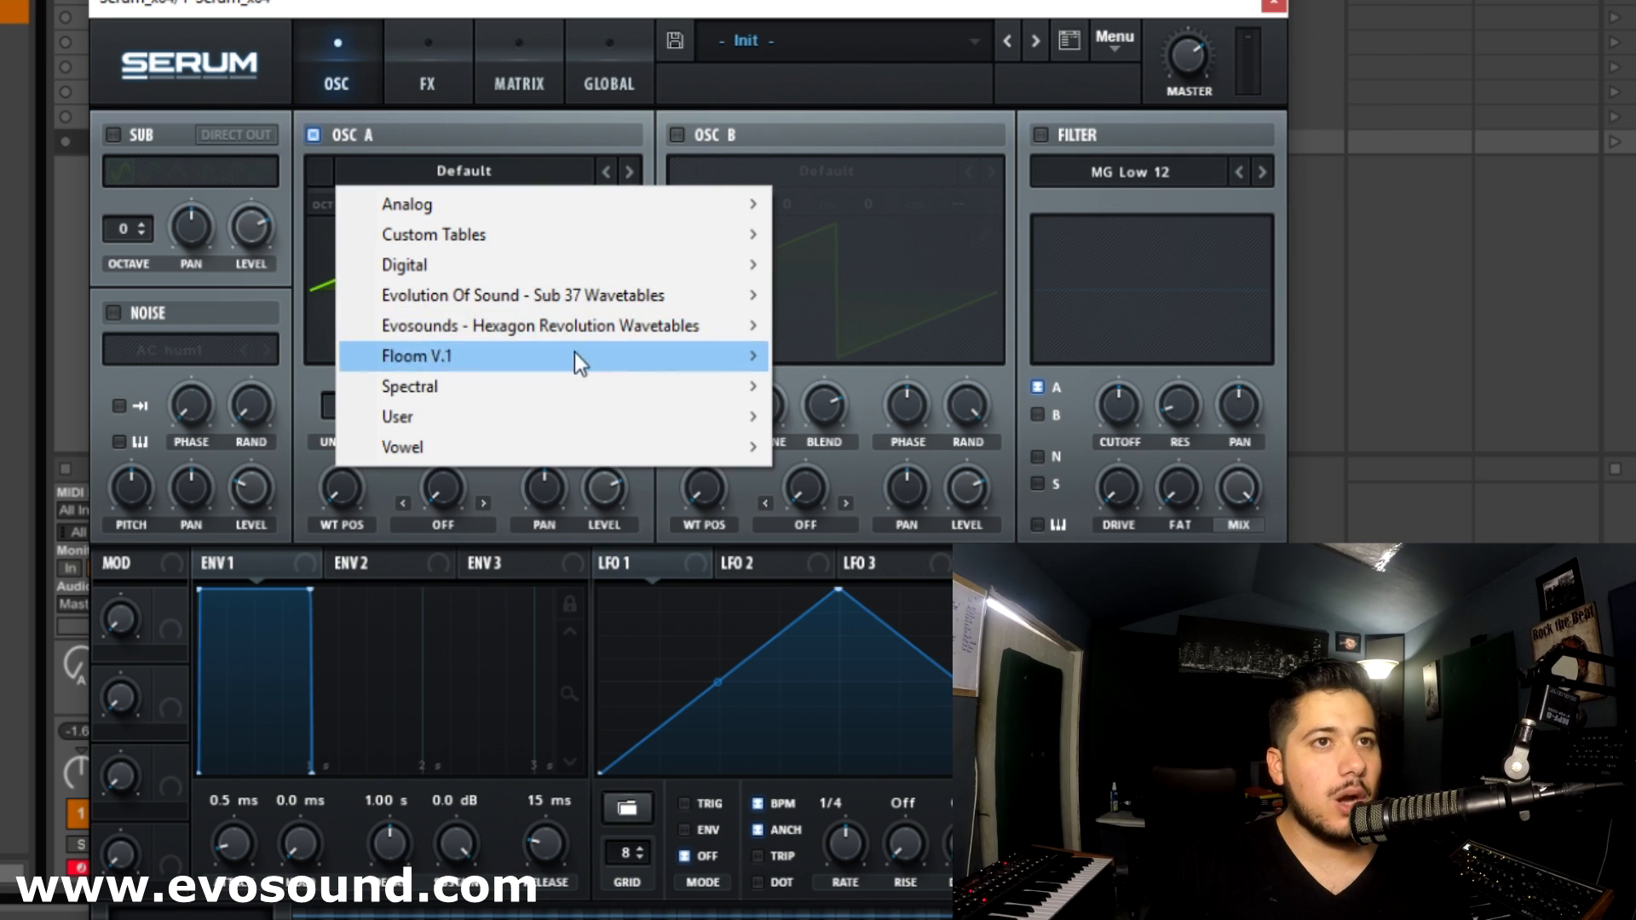
mouse_move(672, 326)
mouse_move(627, 298)
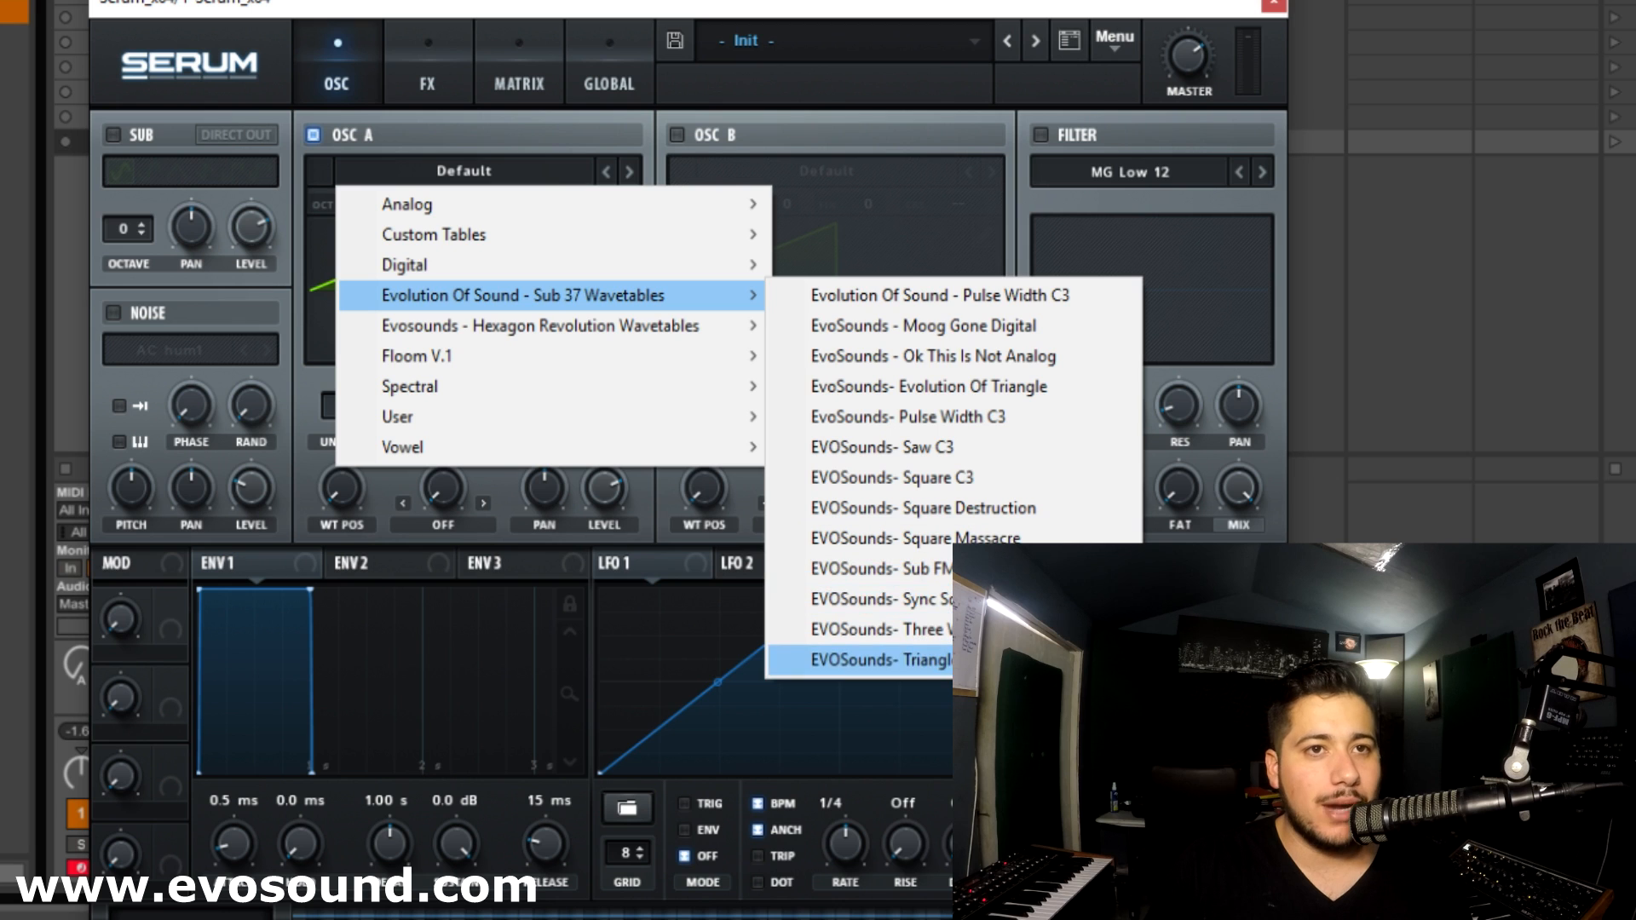
click(988, 659)
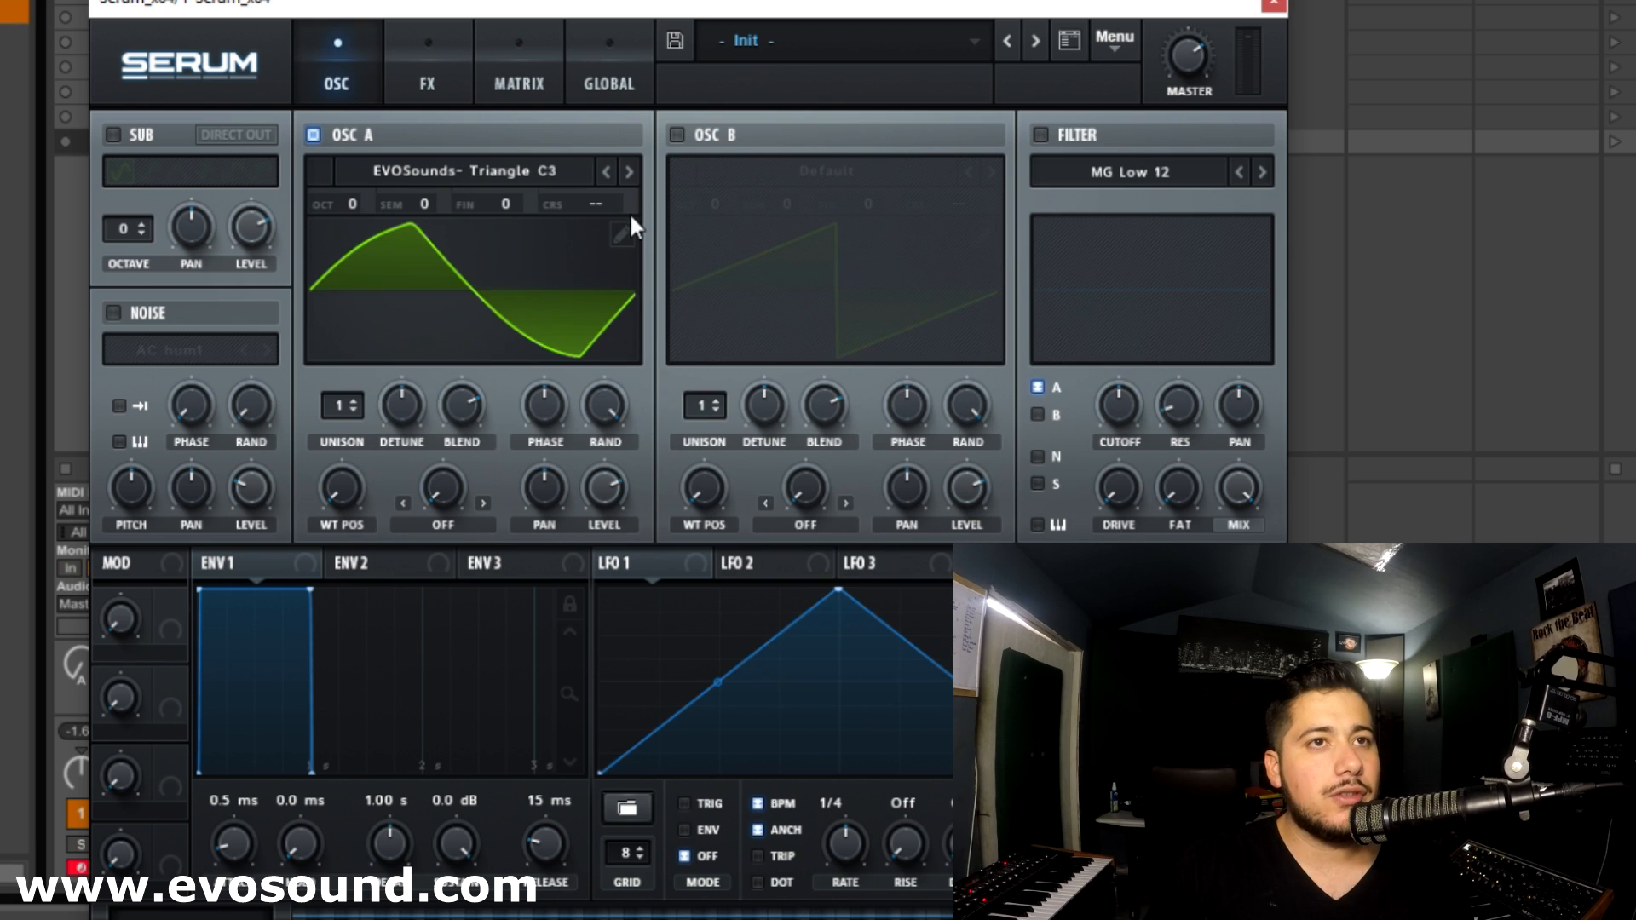
In oscillator A's wavetable editor, reduce the table to its first frame and add a second frame.
click(621, 236)
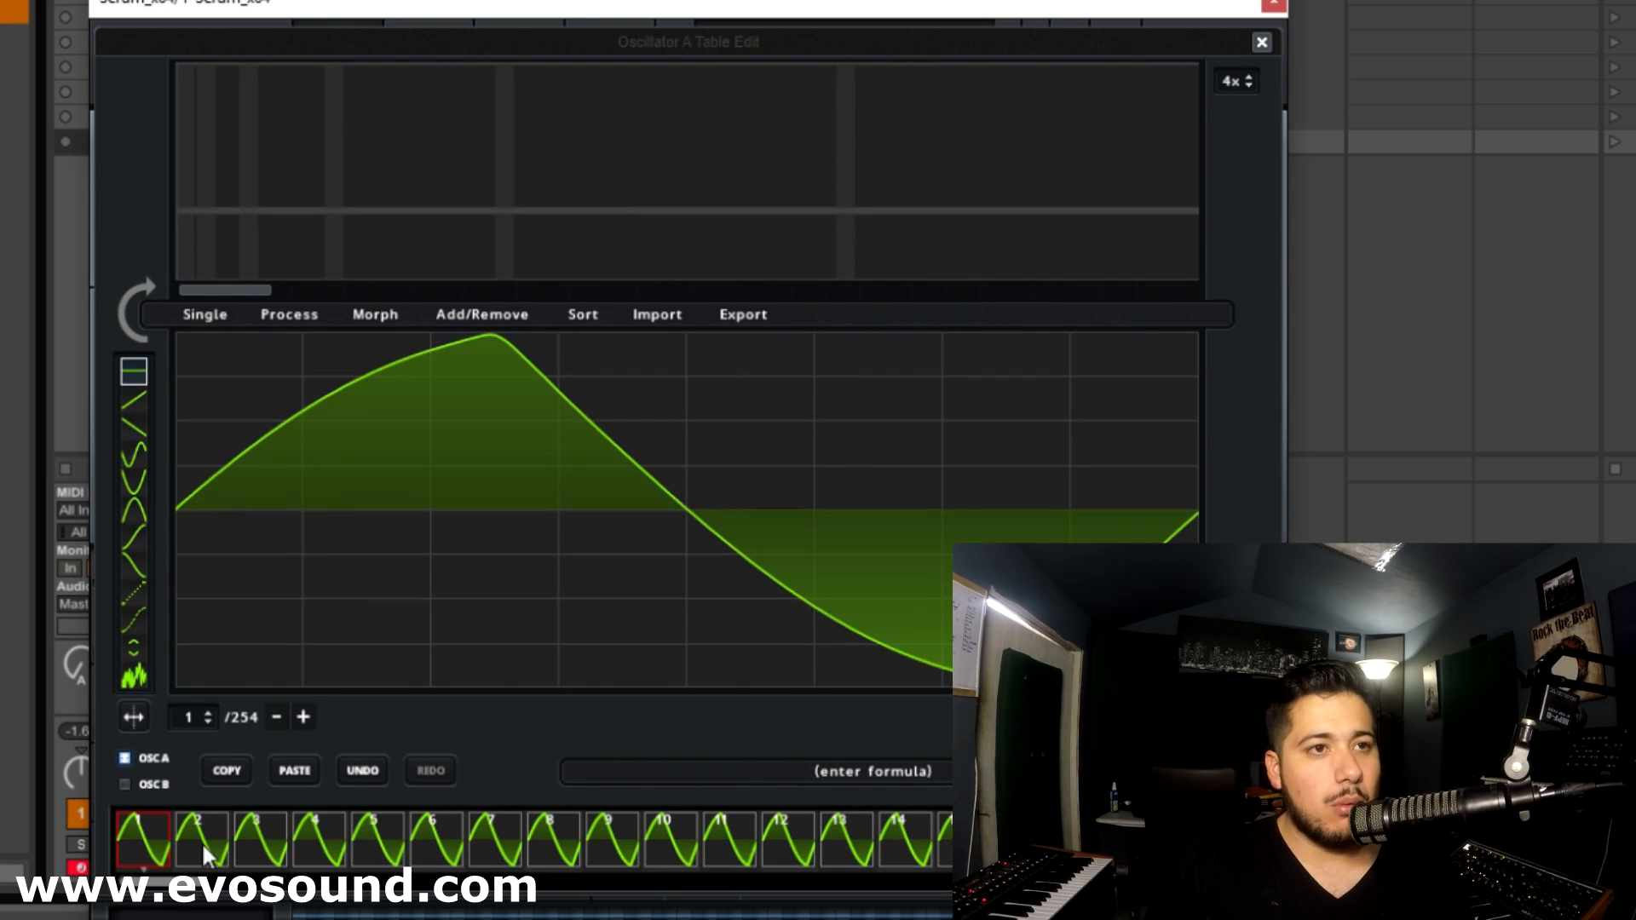
click(513, 319)
click(631, 540)
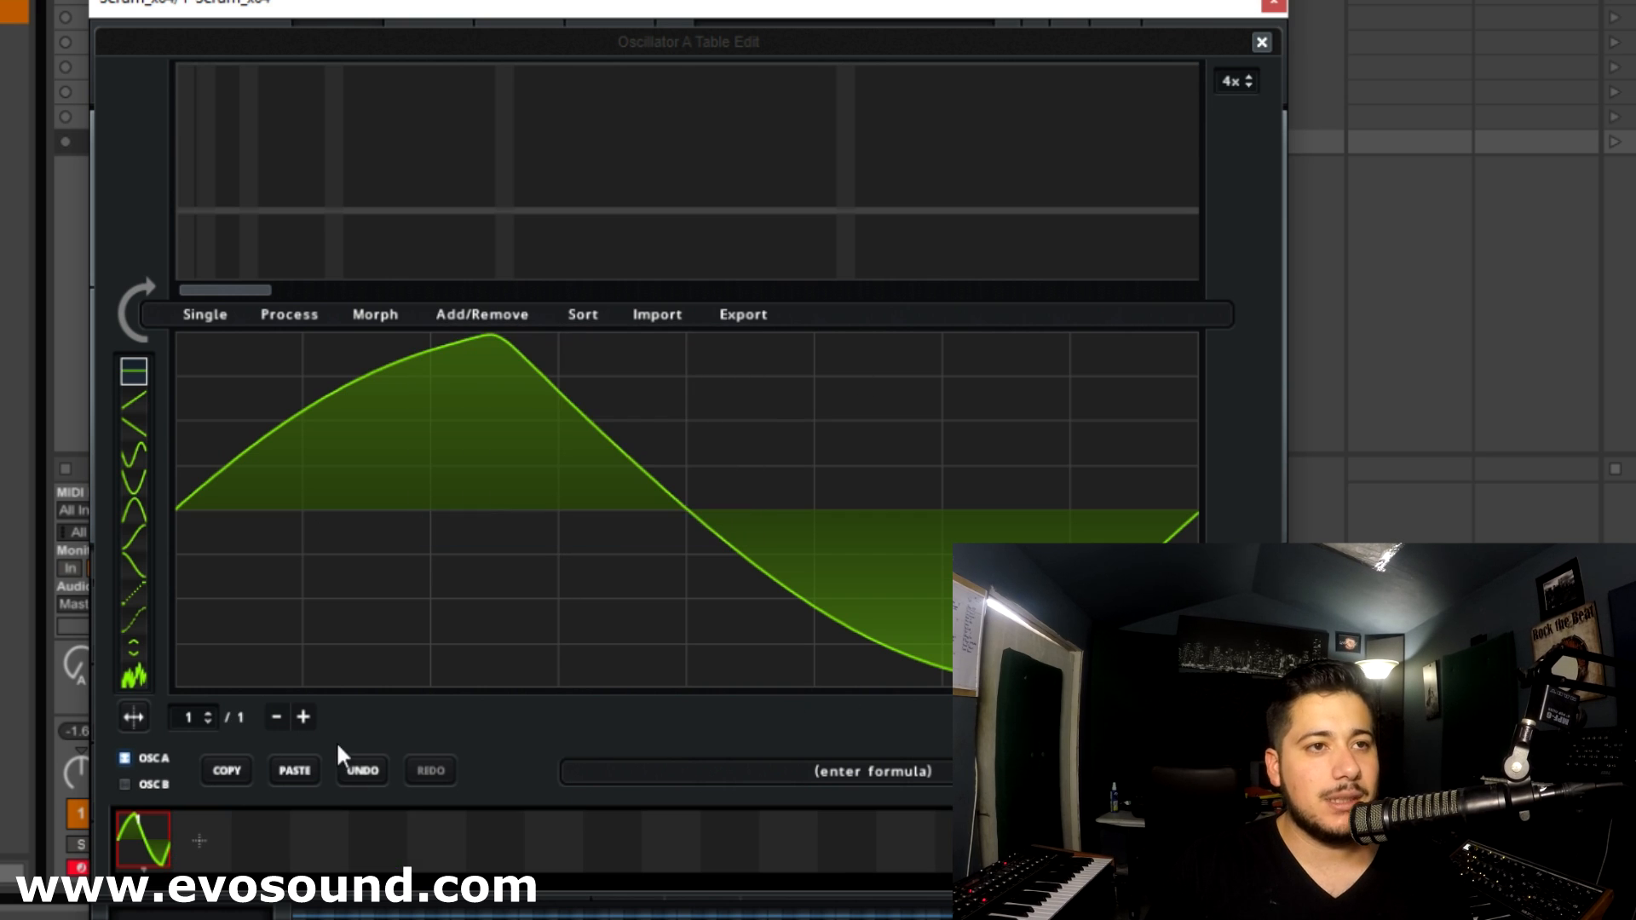
click(303, 718)
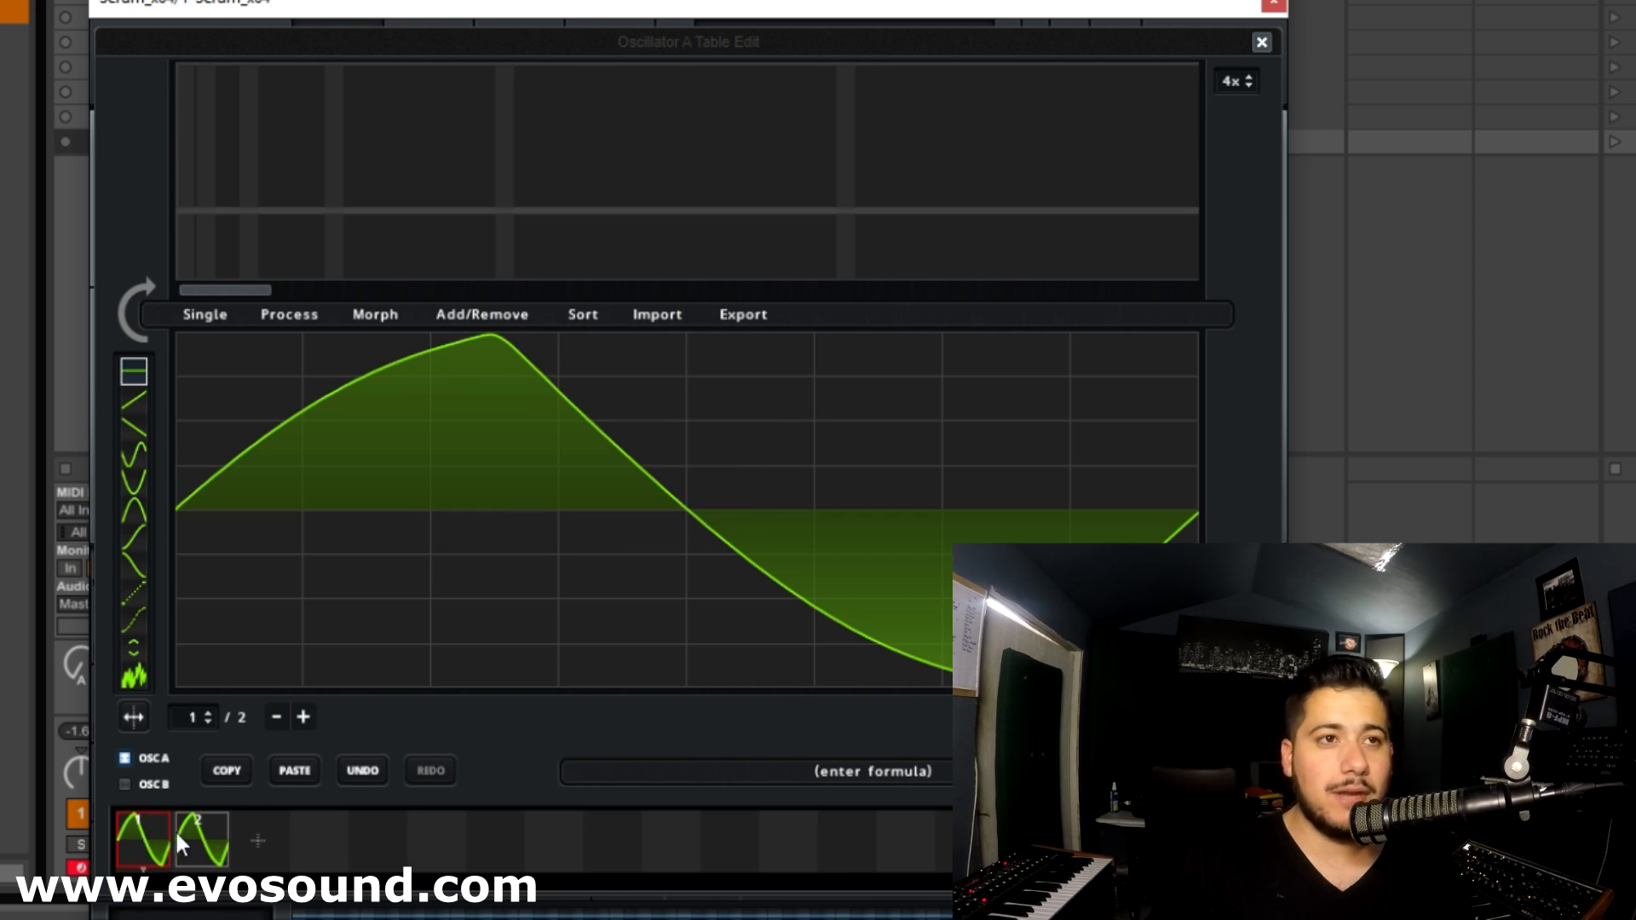
Draw noise across the whole waveform of frame 2 in oscillator A's table.
click(217, 826)
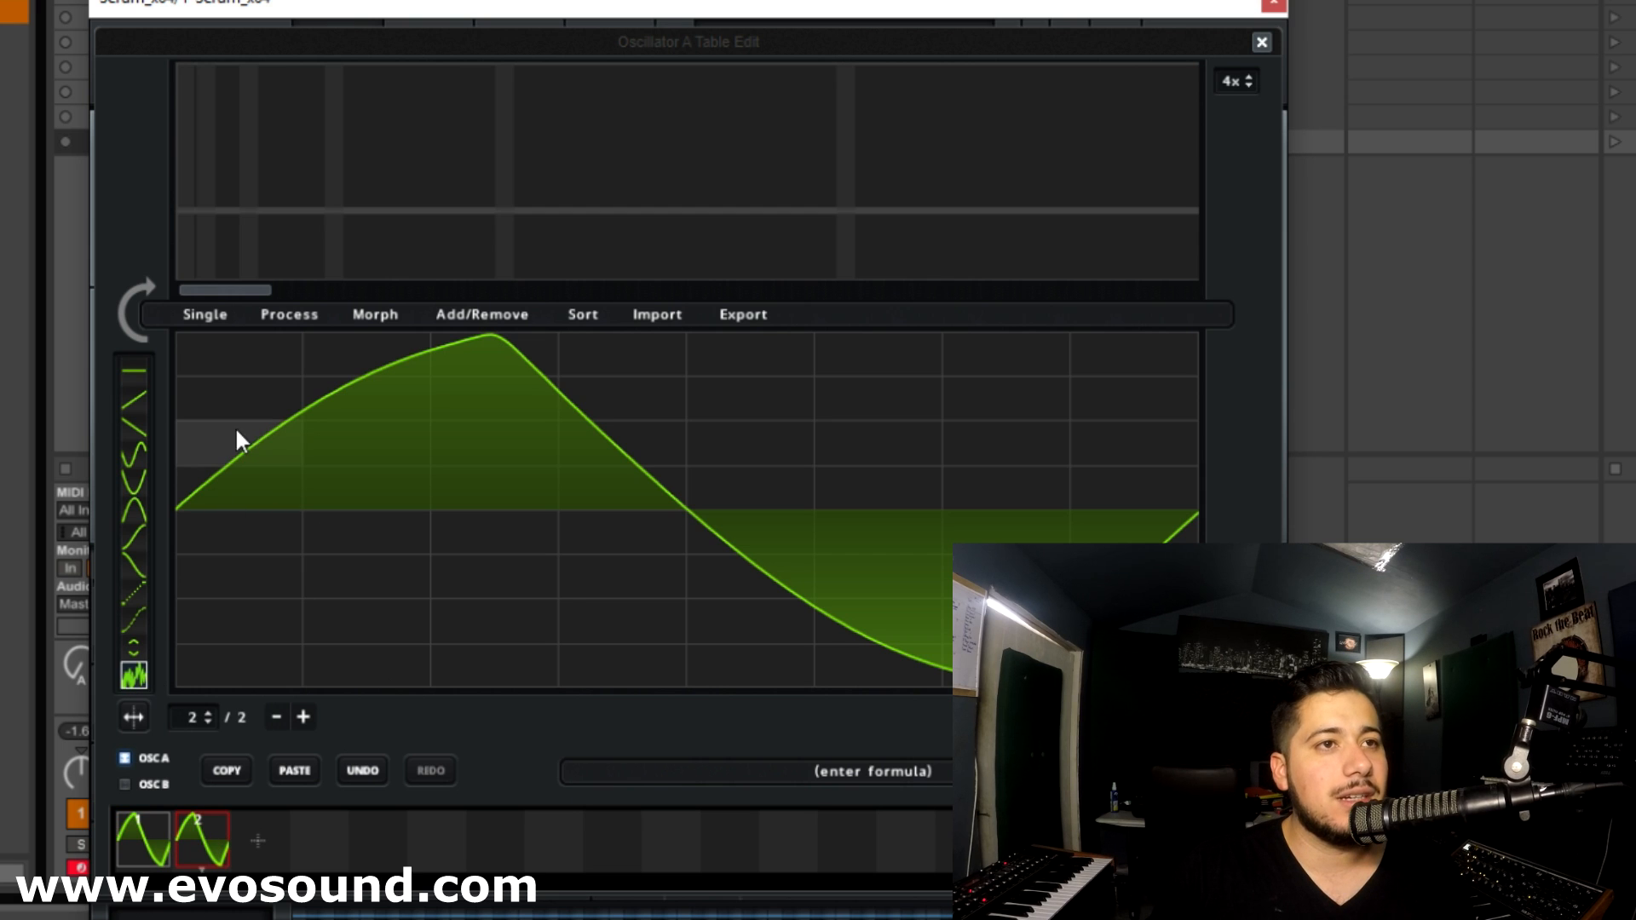
mouse_move(217, 493)
mouse_down()
mouse_move(181, 541)
mouse_move(313, 434)
mouse_up()
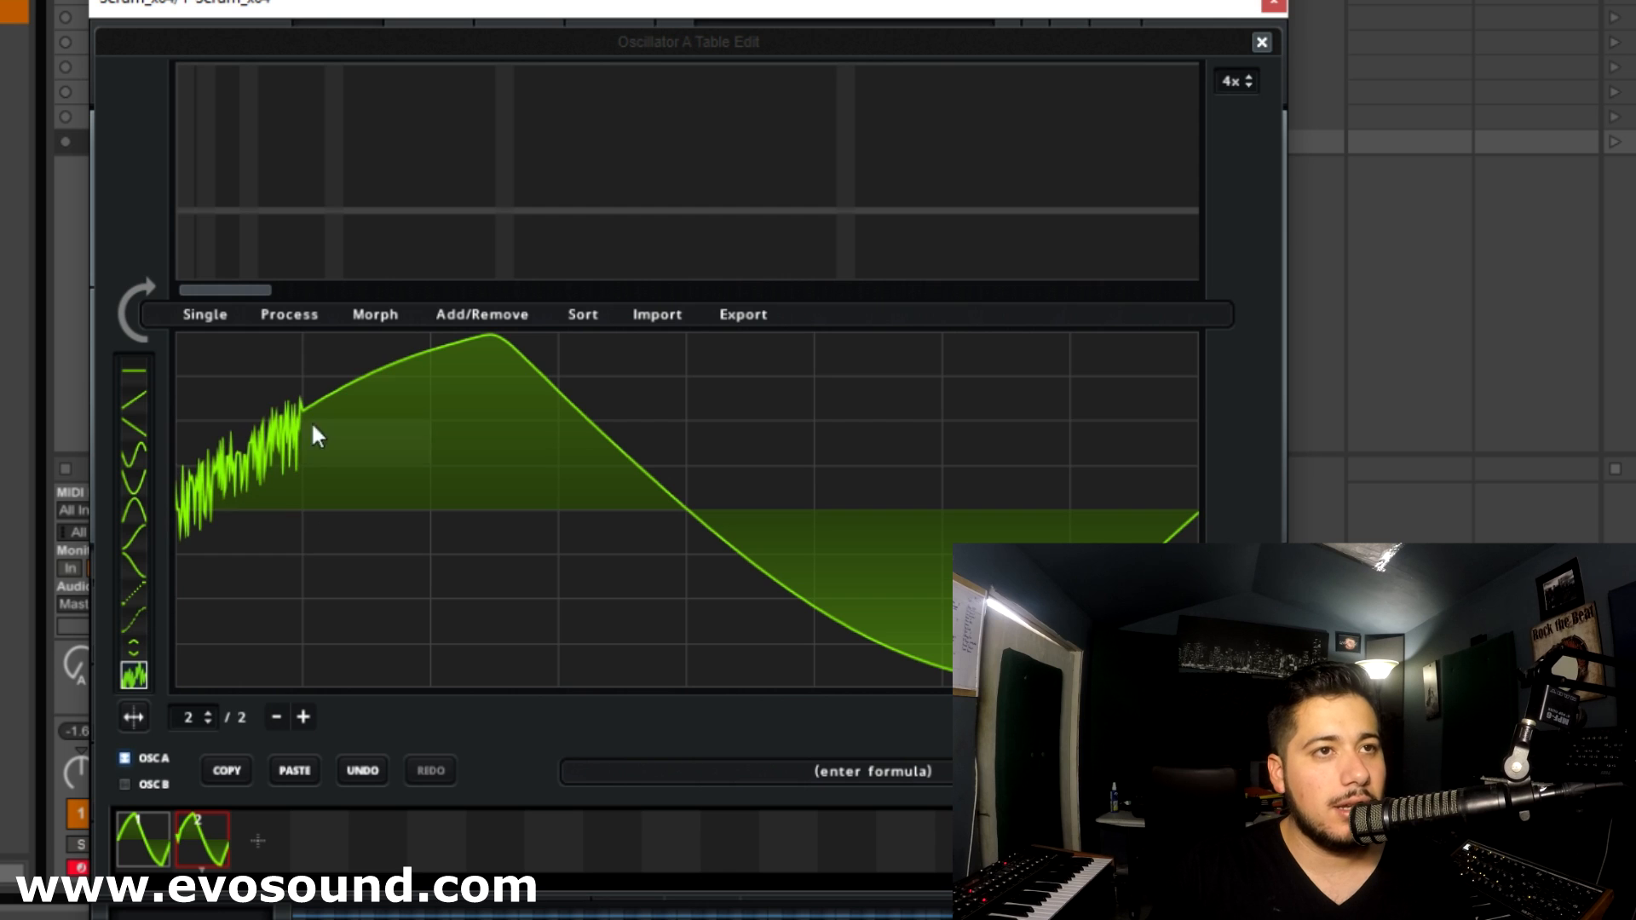
mouse_move(462, 380)
mouse_down()
mouse_move(396, 714)
mouse_move(435, 598)
mouse_move(427, 628)
mouse_move(668, 519)
mouse_move(621, 610)
mouse_move(723, 574)
mouse_move(899, 665)
mouse_move(959, 673)
mouse_move(1150, 583)
mouse_up()
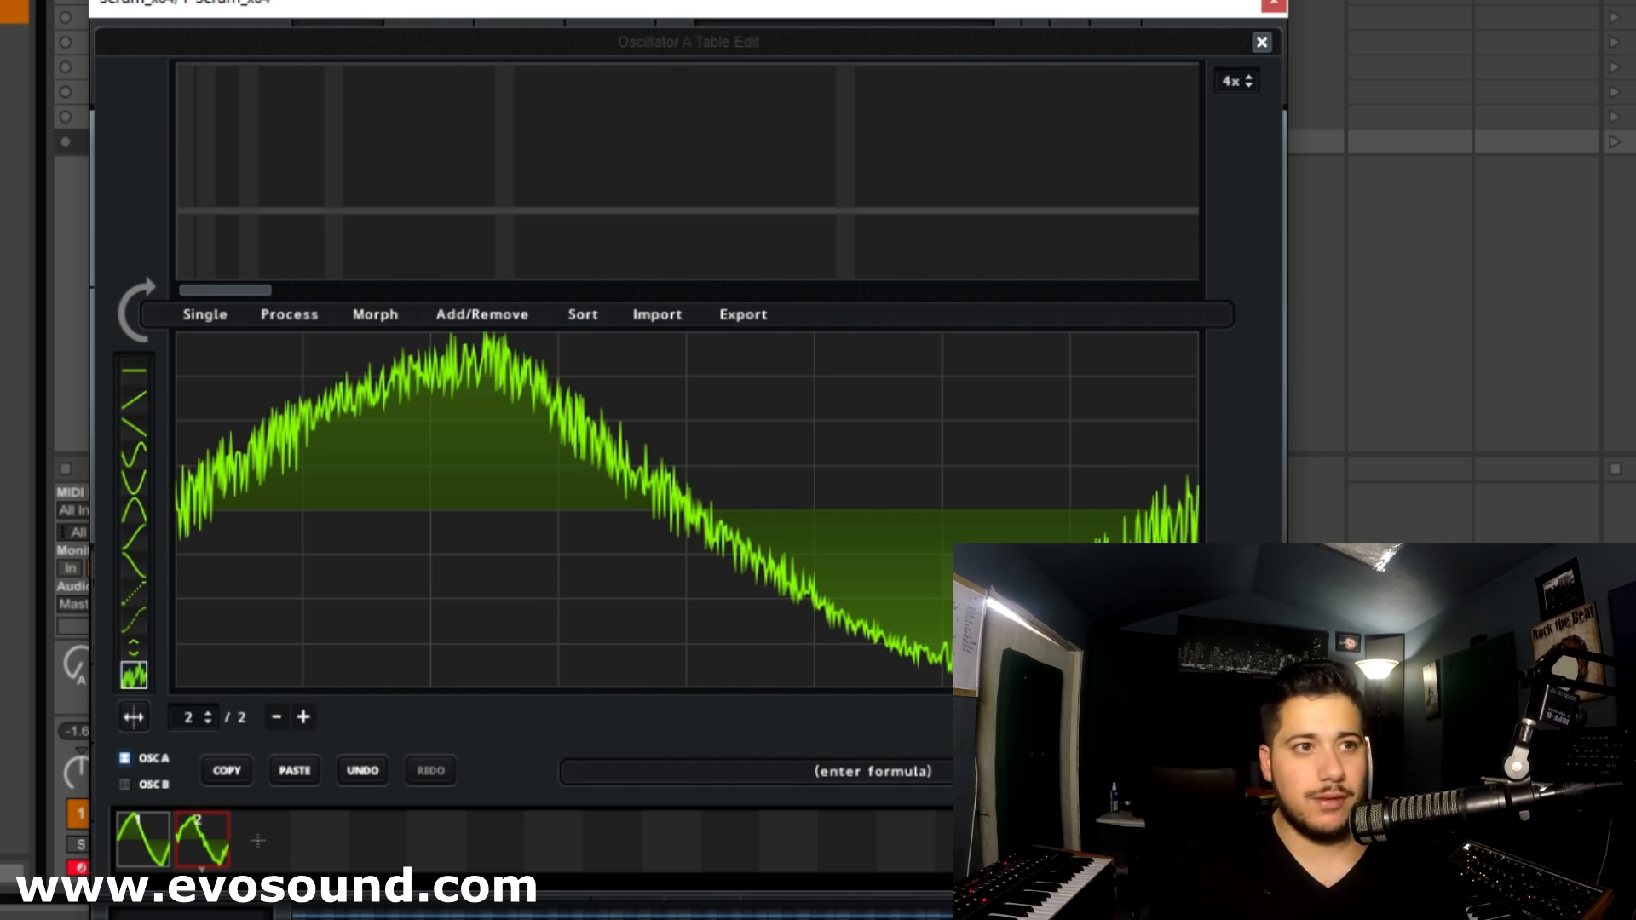
Compare the clean triangle of frame 1 with the noisy waveform of frame 2.
click(143, 843)
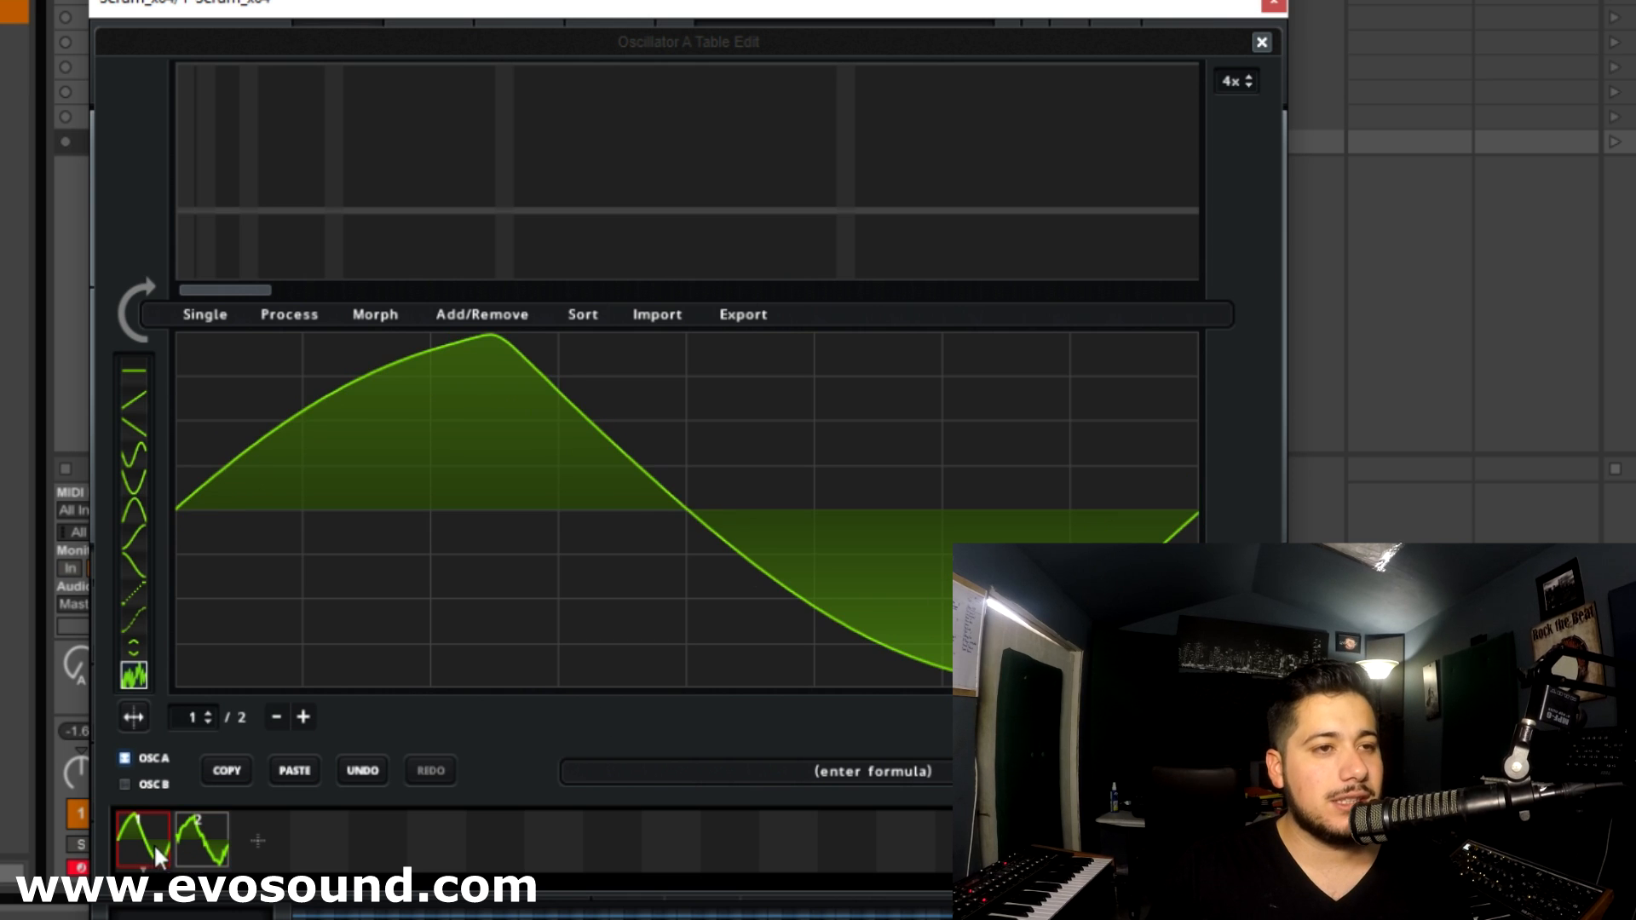
click(197, 865)
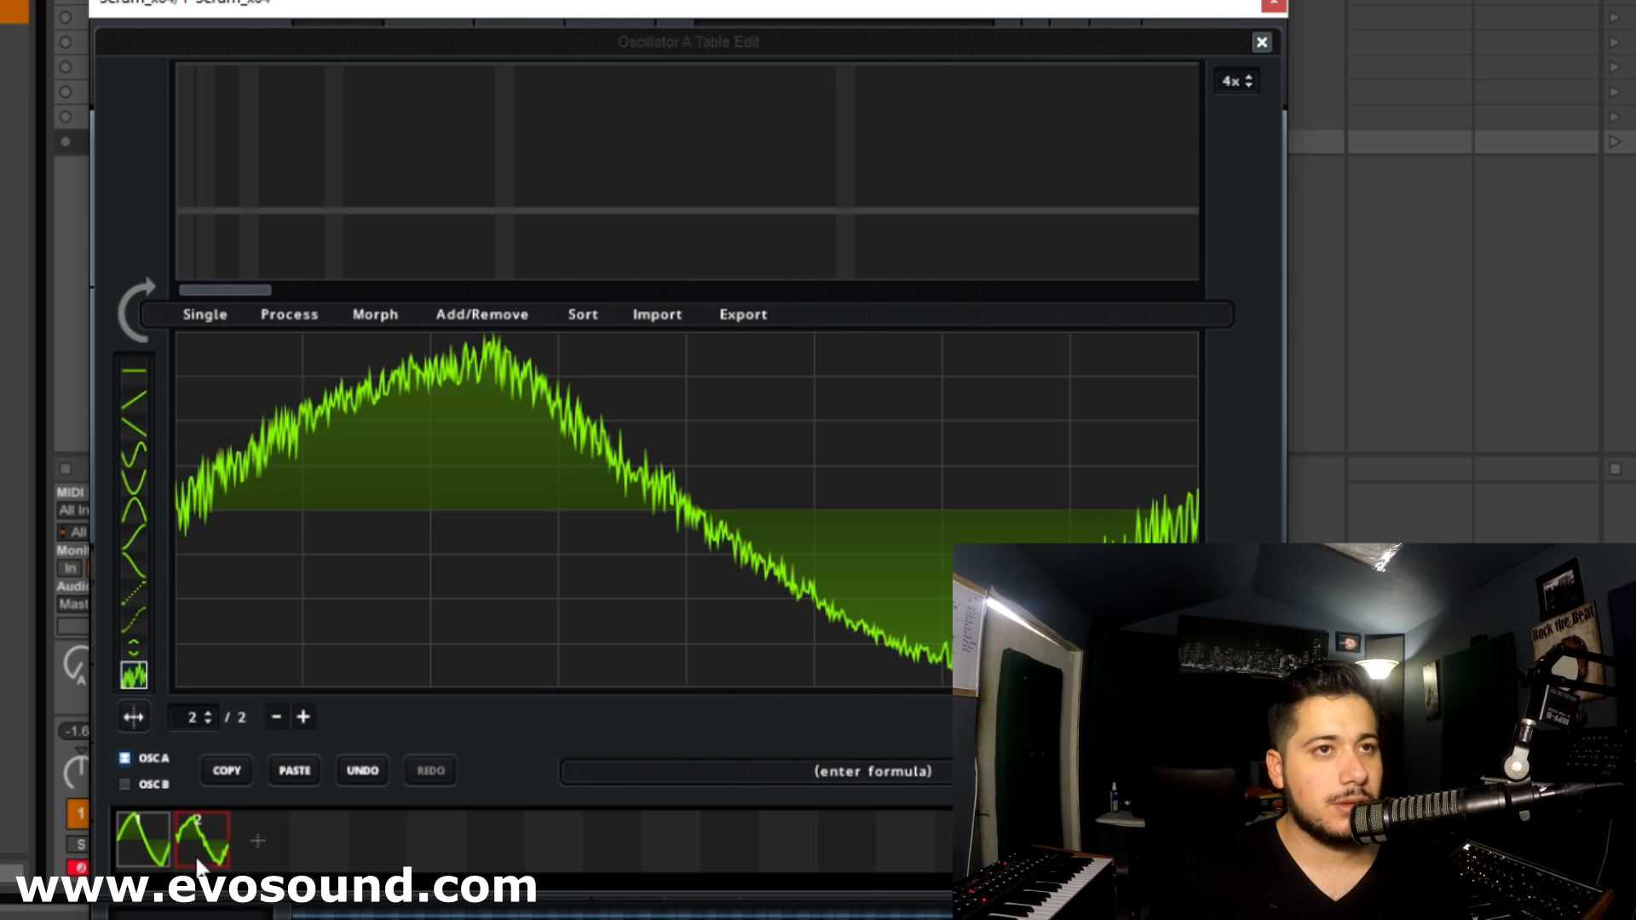
click(159, 825)
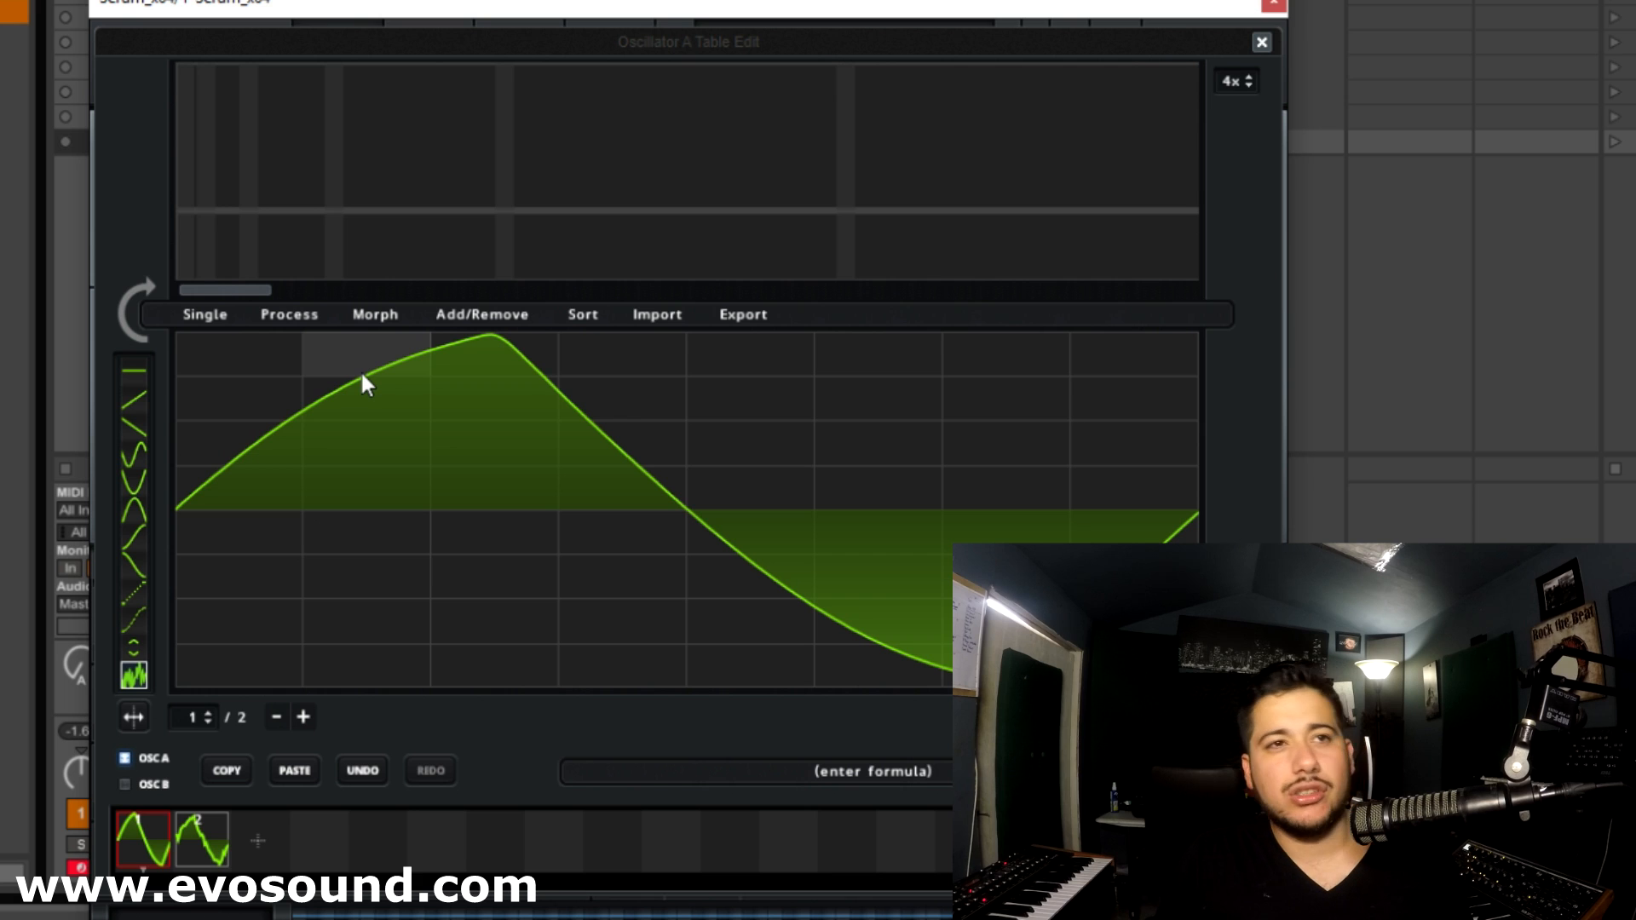
Apply the Spectral morph between oscillator A's two frames and check the first and last frames.
click(375, 314)
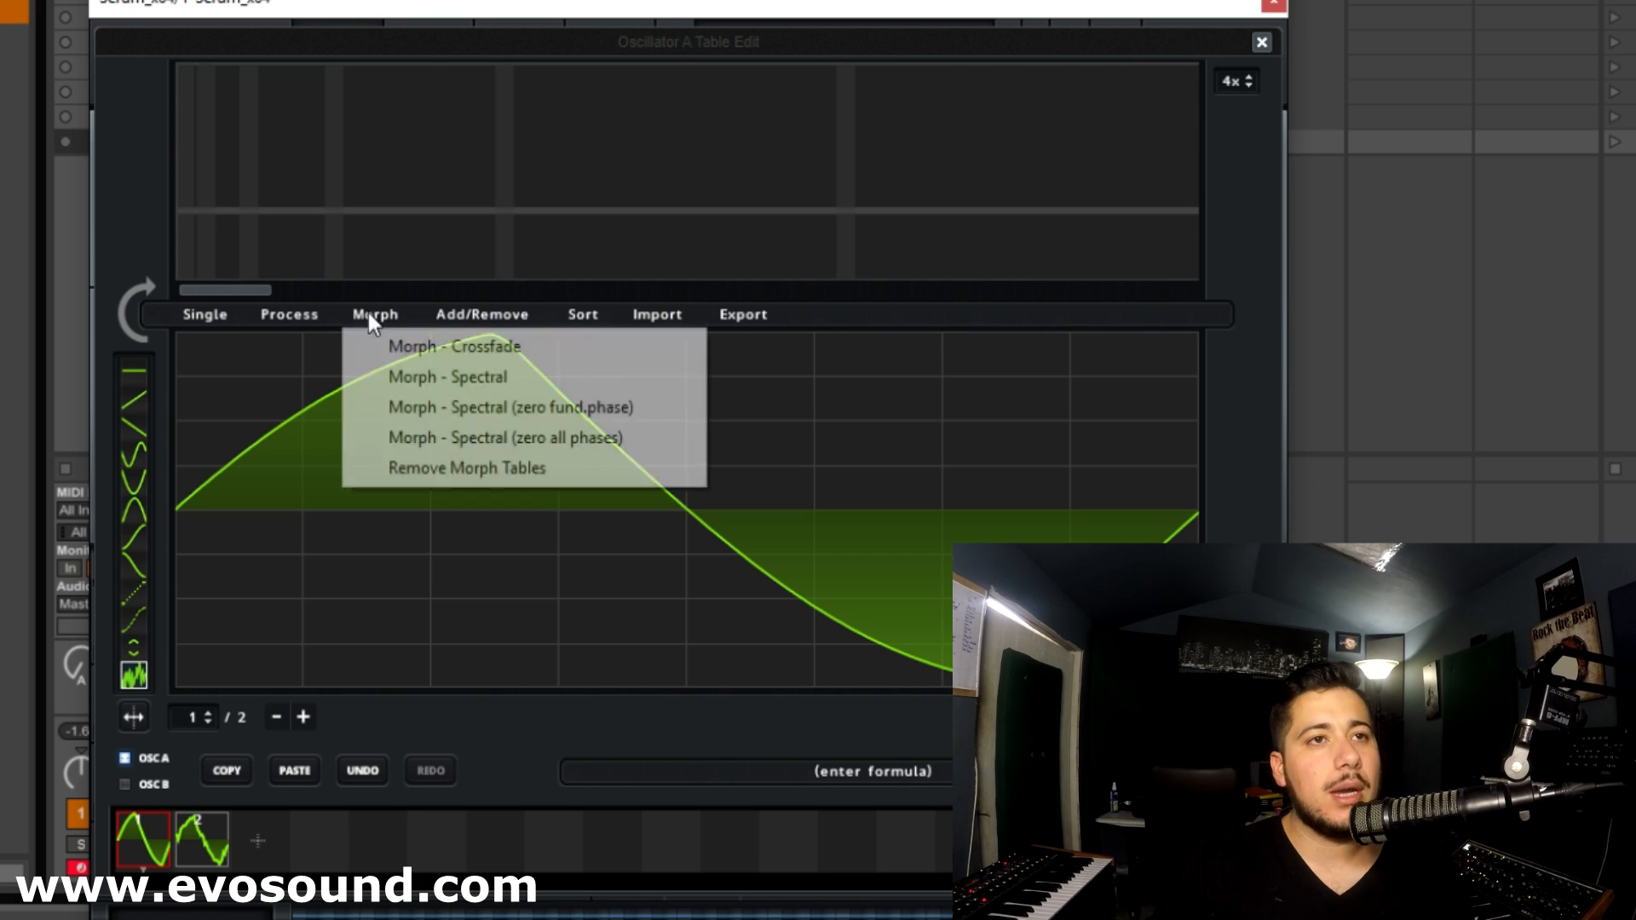
click(467, 375)
click(146, 848)
click(202, 843)
click(143, 843)
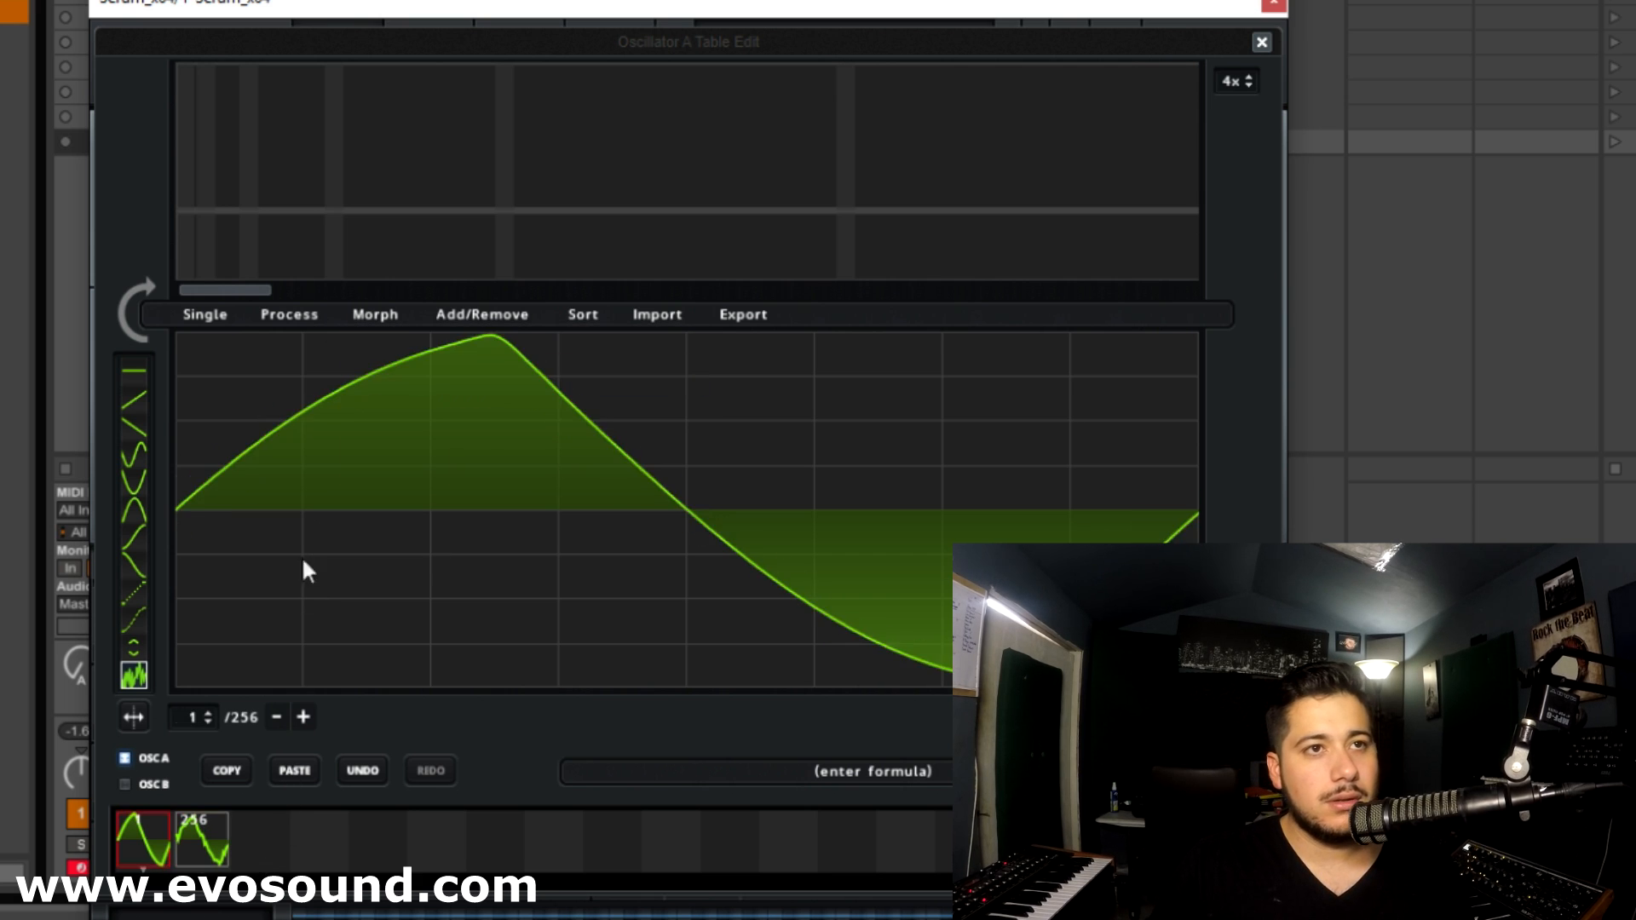
click(202, 843)
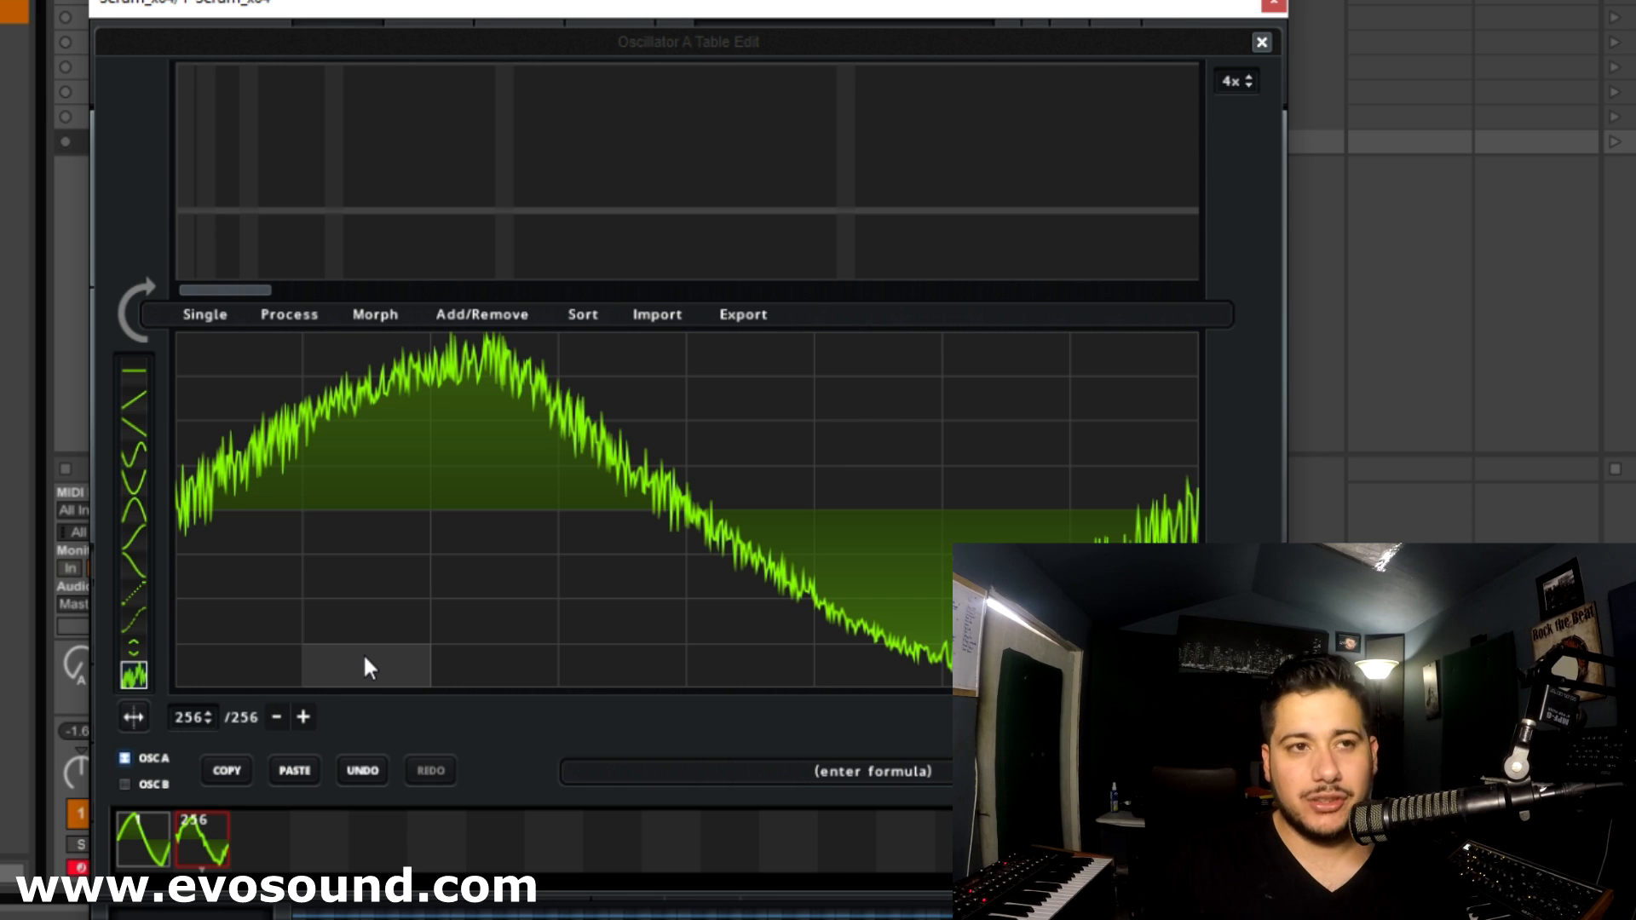
Undo the Spectral morph and the most recent noise strokes on frame 2.
click(364, 779)
click(365, 775)
click(365, 775)
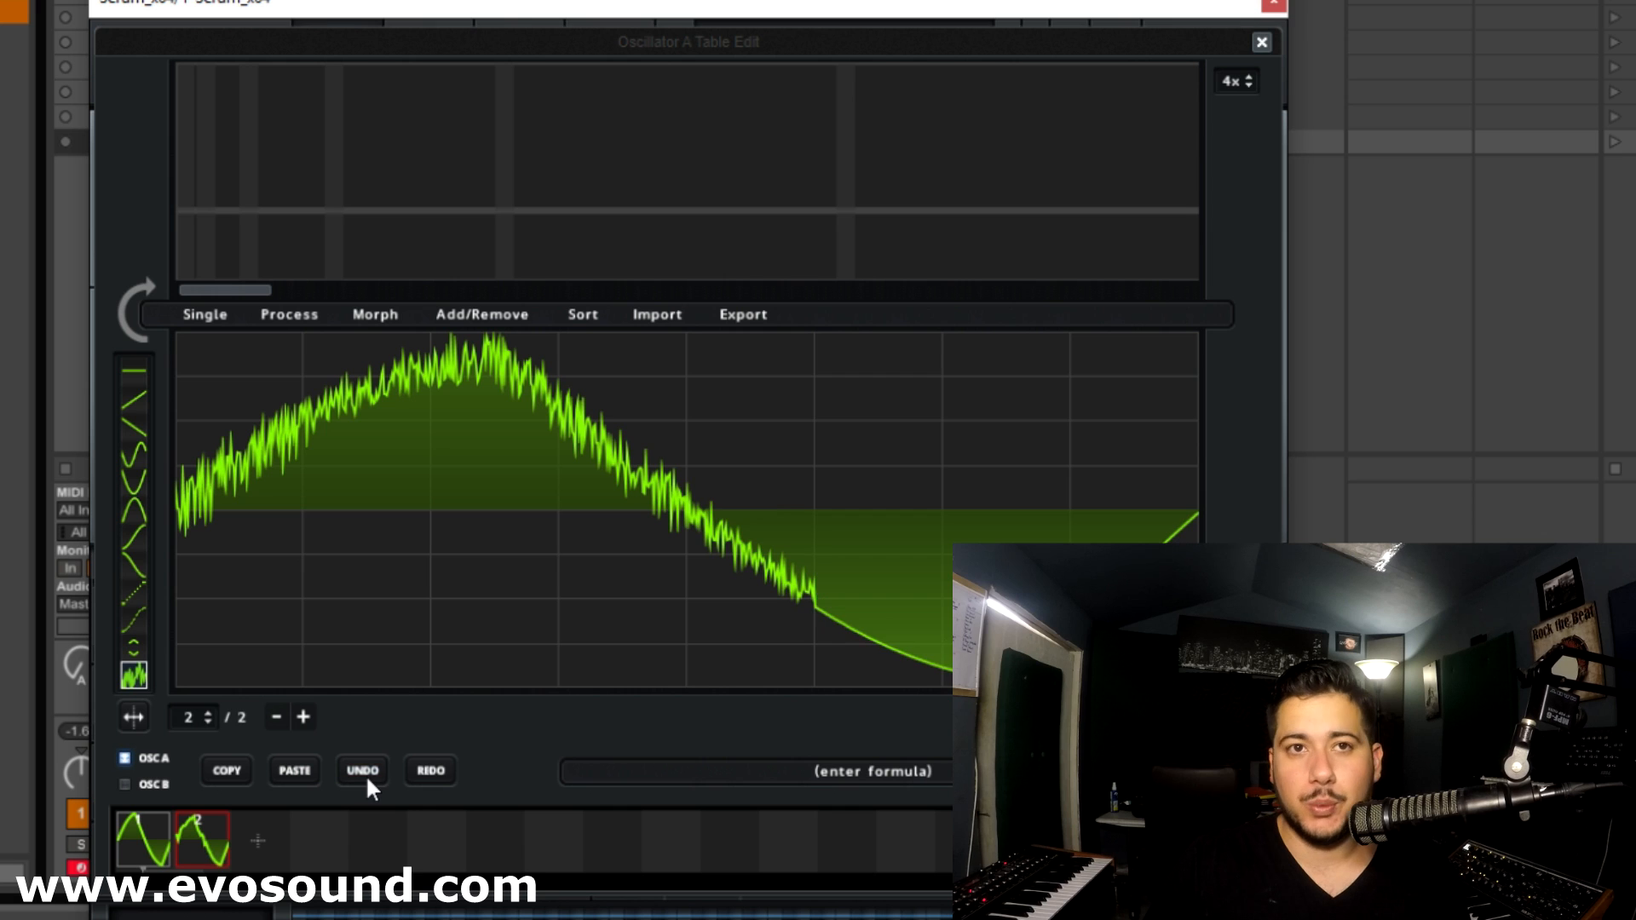
click(366, 774)
click(366, 774)
click(365, 774)
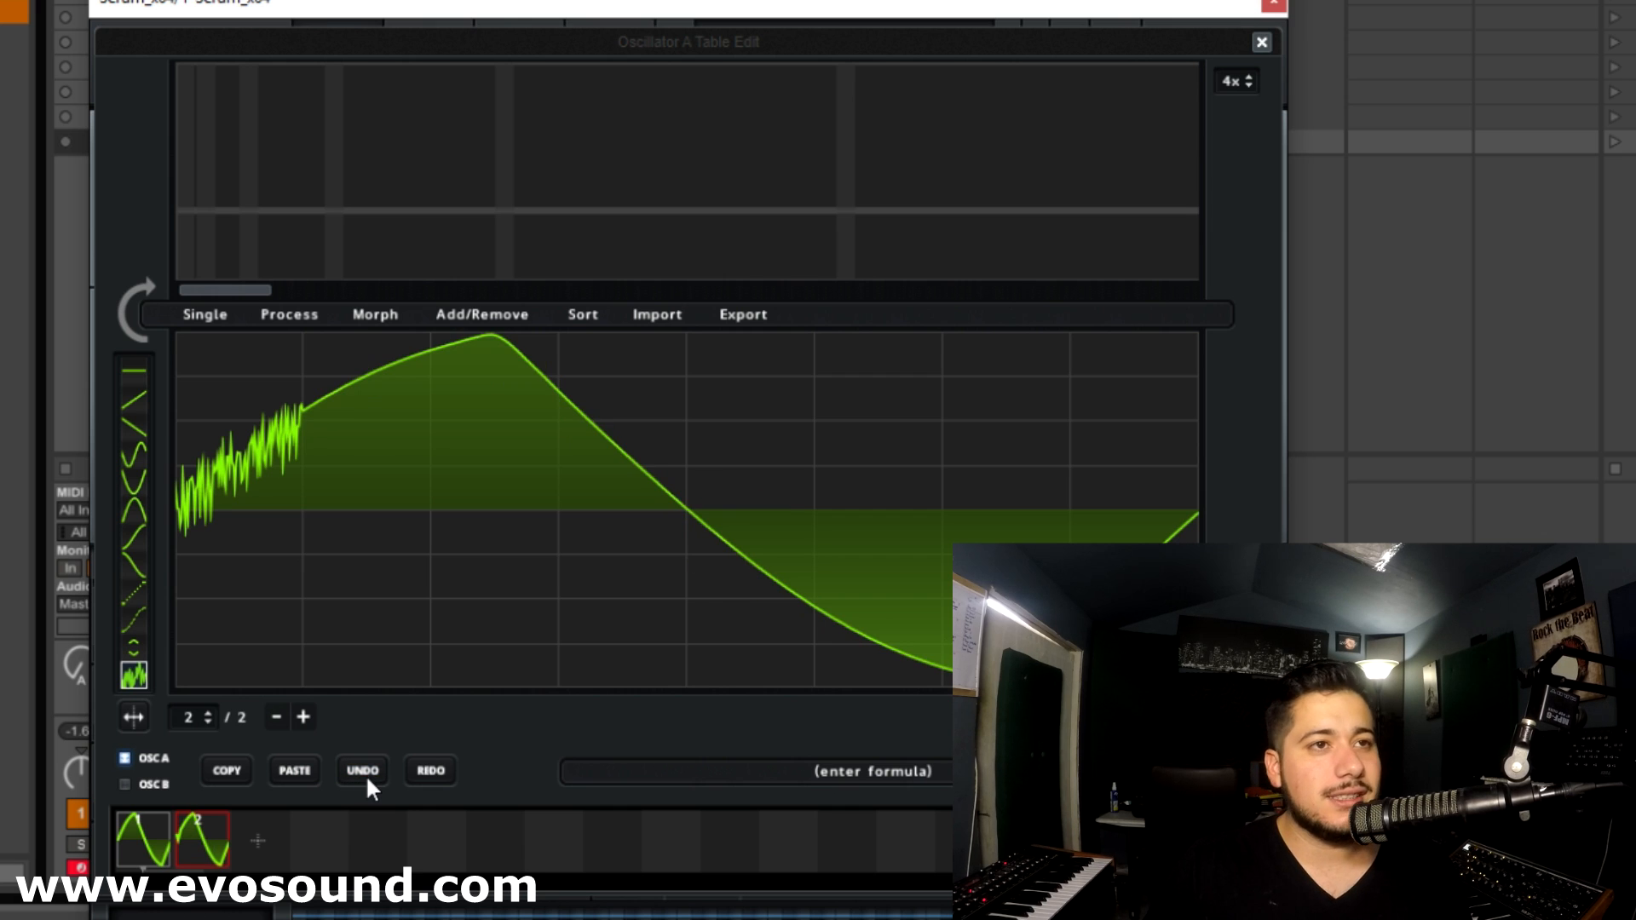
Undo the remaining noise on frame 2 and place arch-shaped segments at varying heights across its waveform.
click(366, 774)
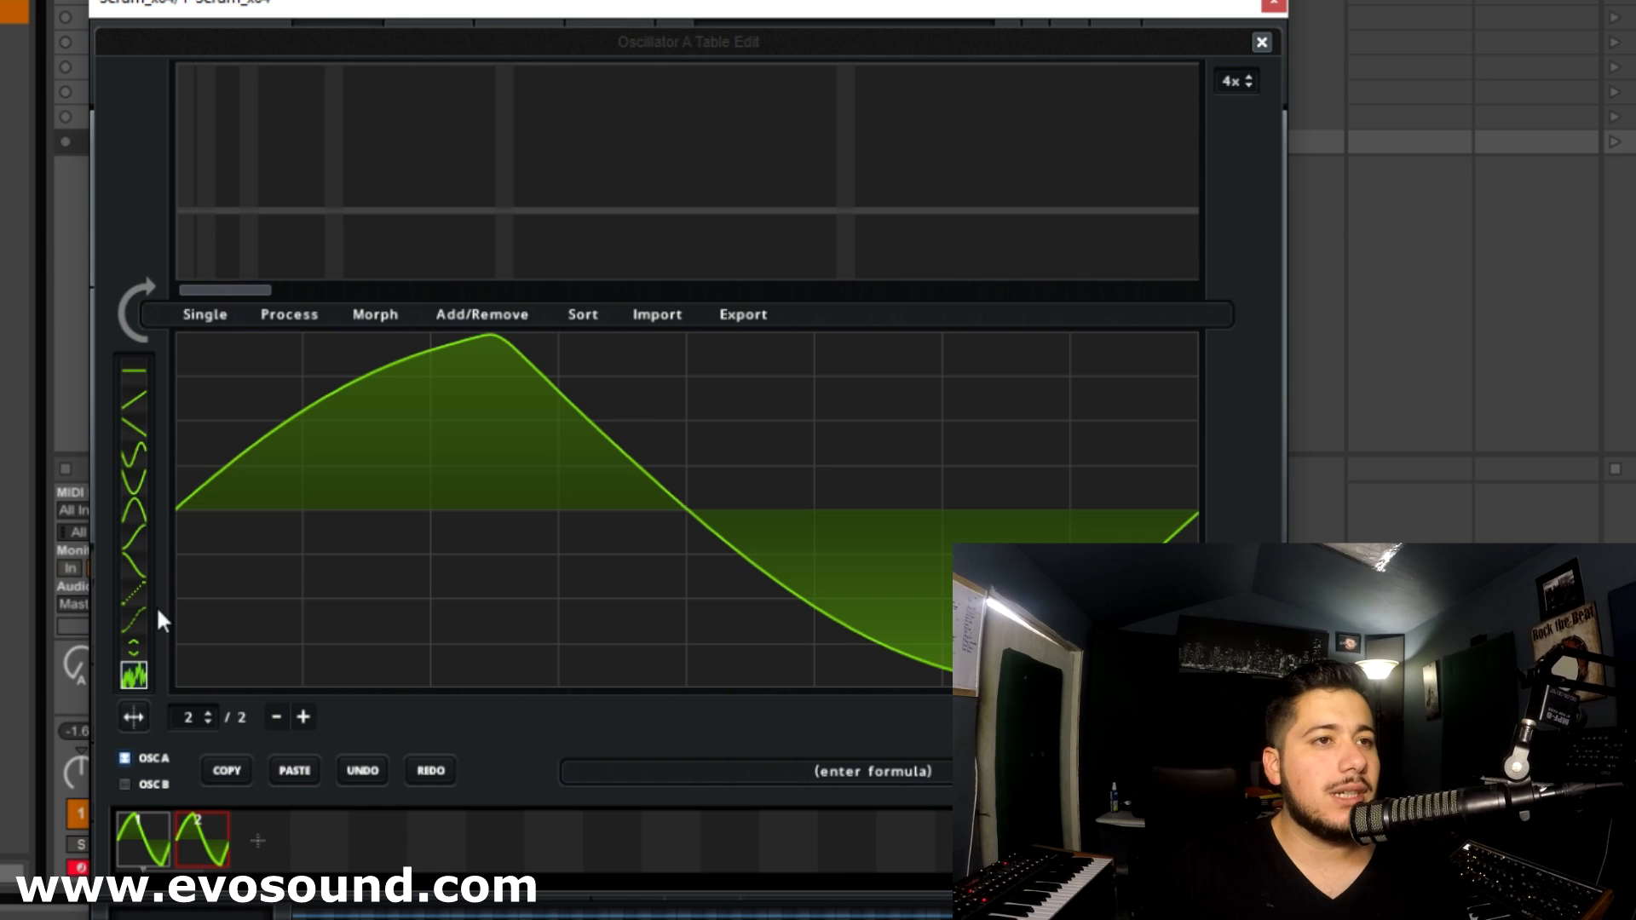
click(122, 516)
mouse_move(349, 460)
mouse_down()
mouse_move(385, 406)
mouse_move(376, 470)
mouse_up()
click(503, 532)
click(750, 579)
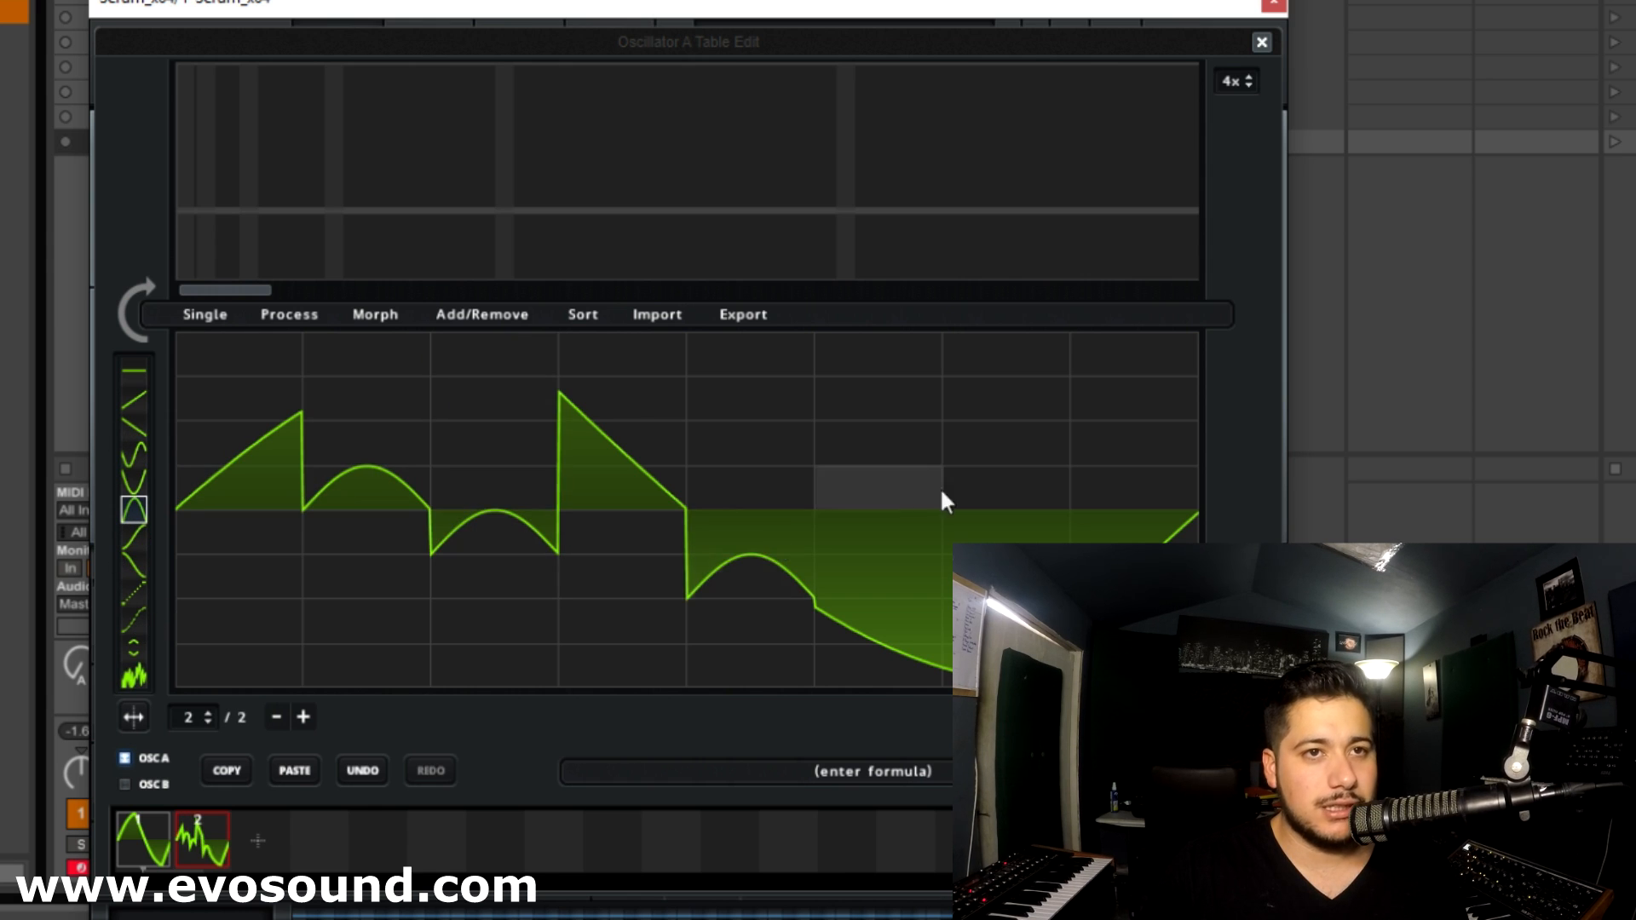
click(1005, 487)
click(1150, 409)
click(852, 341)
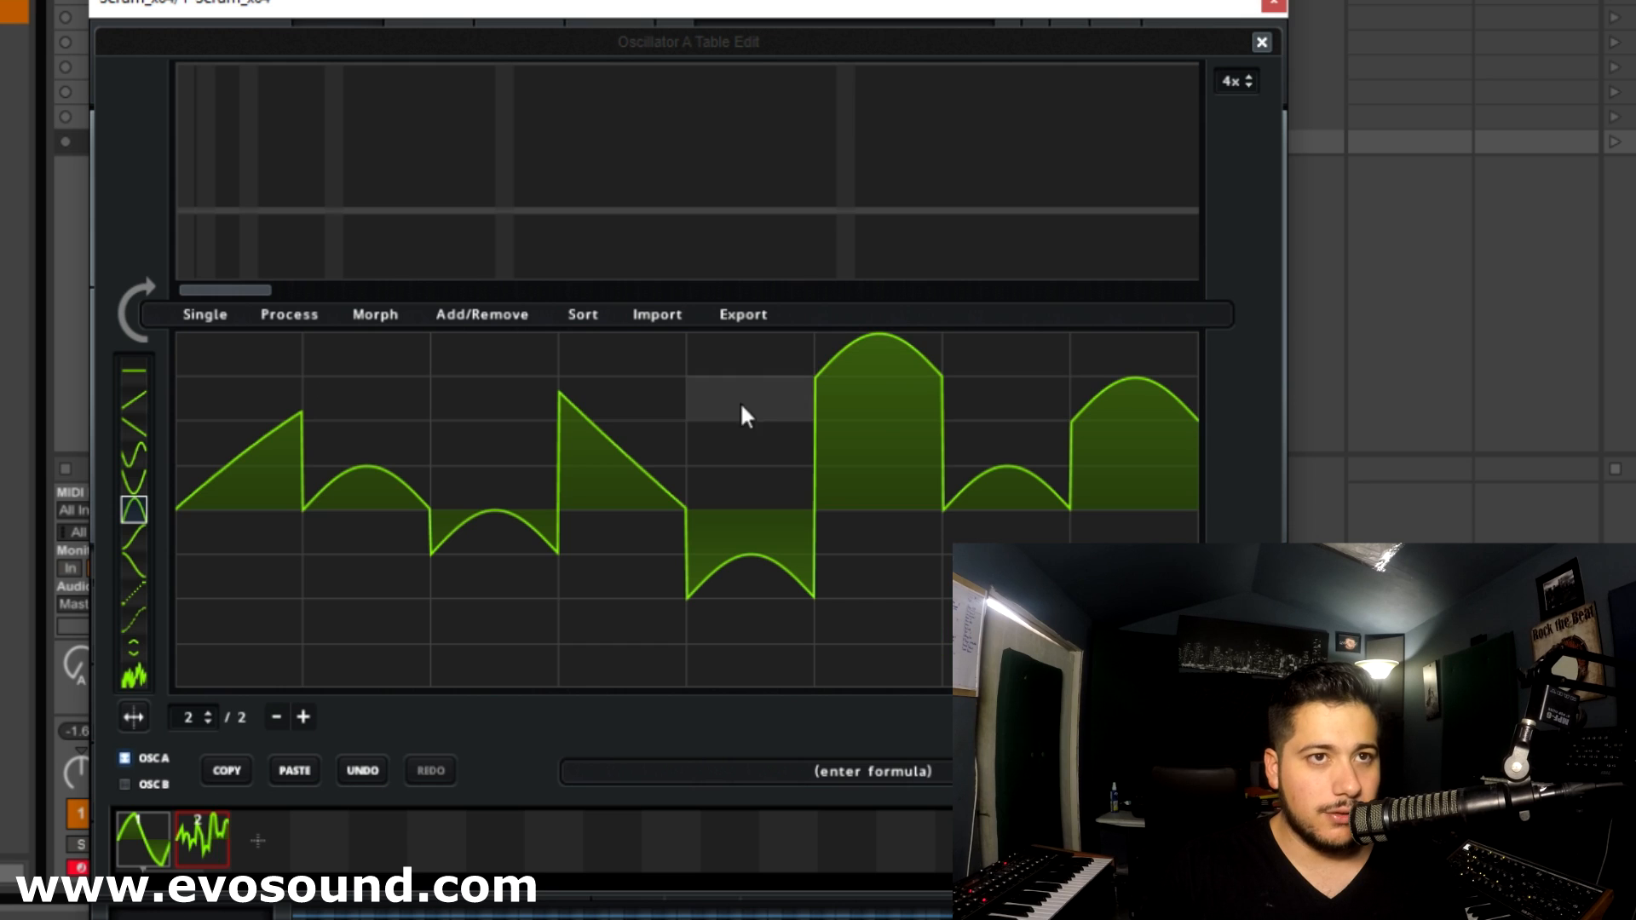
click(589, 553)
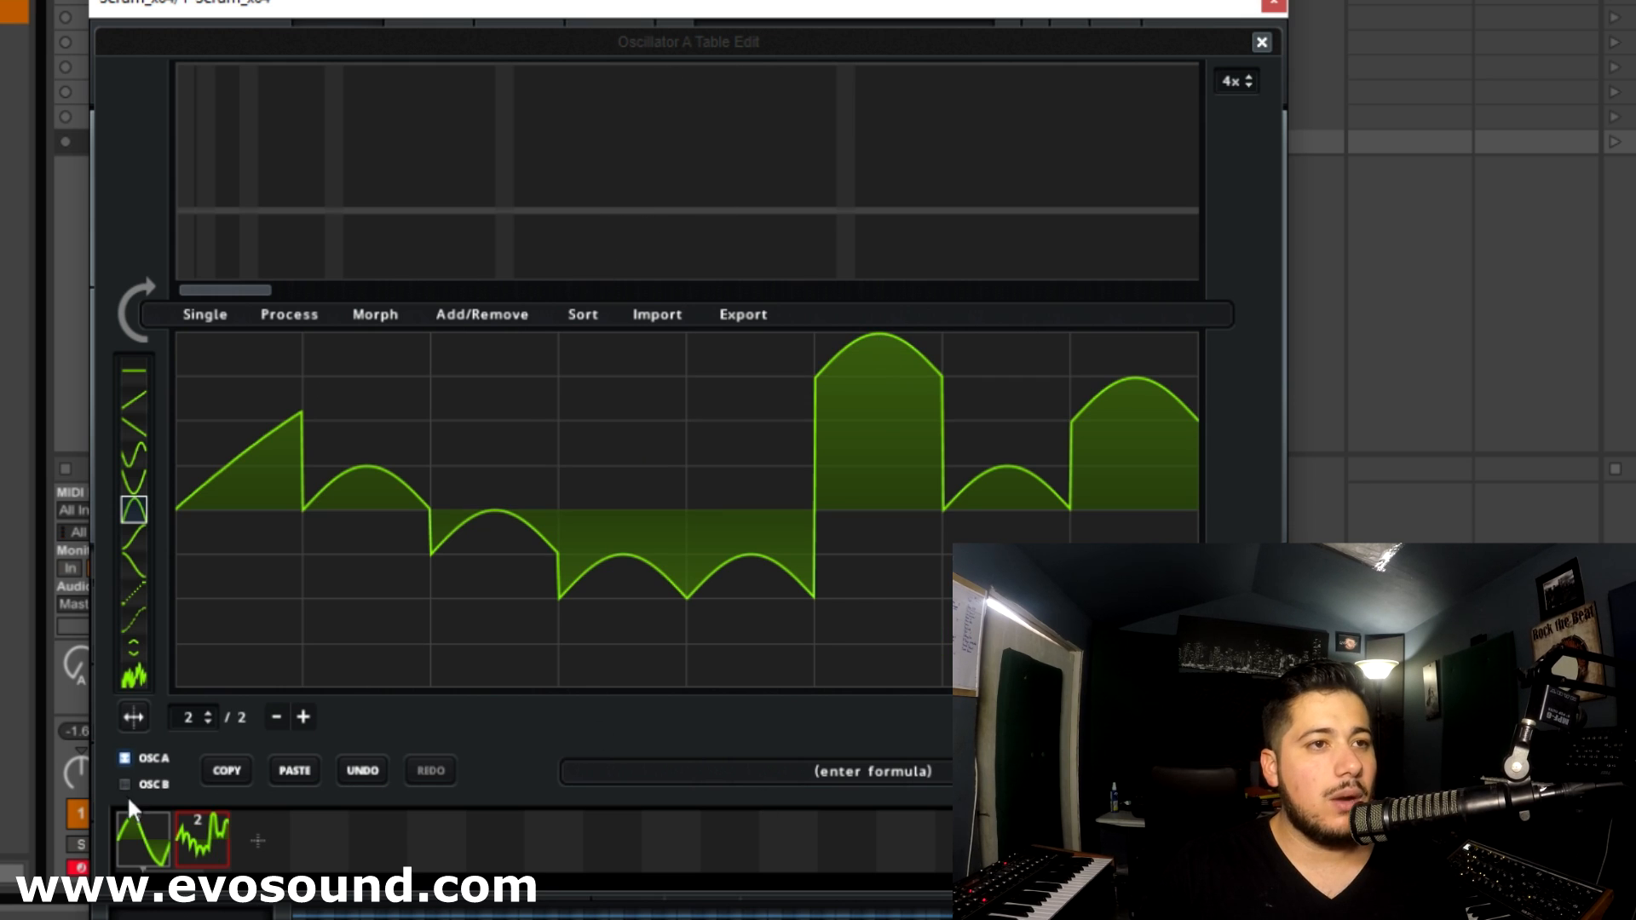
Apply the Crossfade morph between oscillator A's two frames and scan through the resulting wavetable from frame 1.
click(135, 824)
click(362, 322)
click(441, 349)
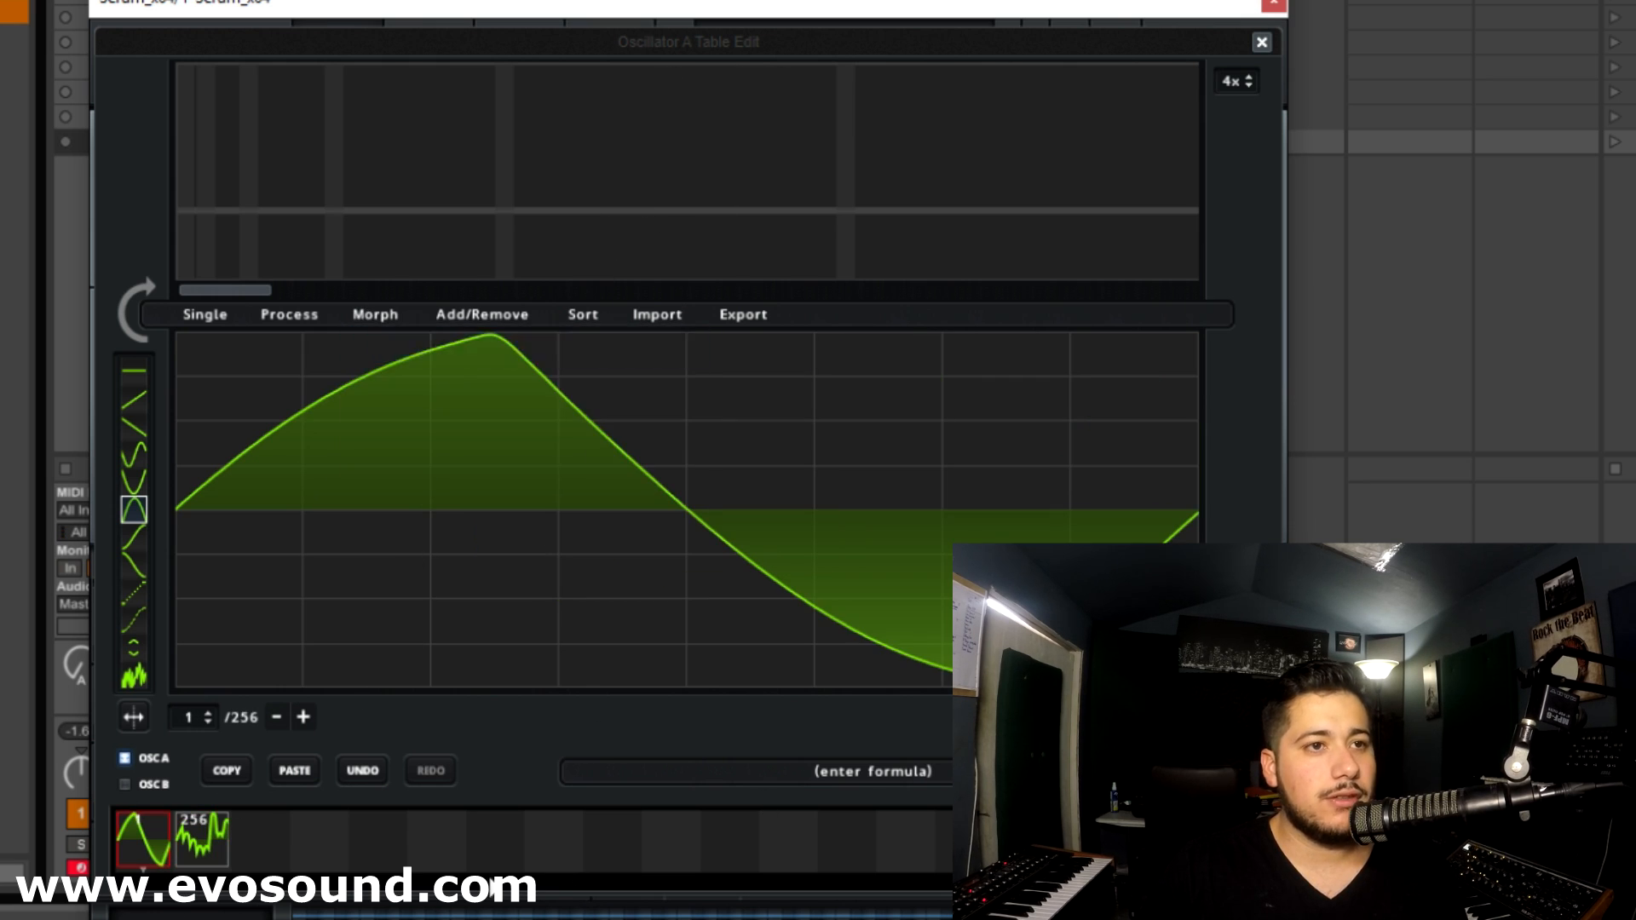
drag(191, 717, 204, 911)
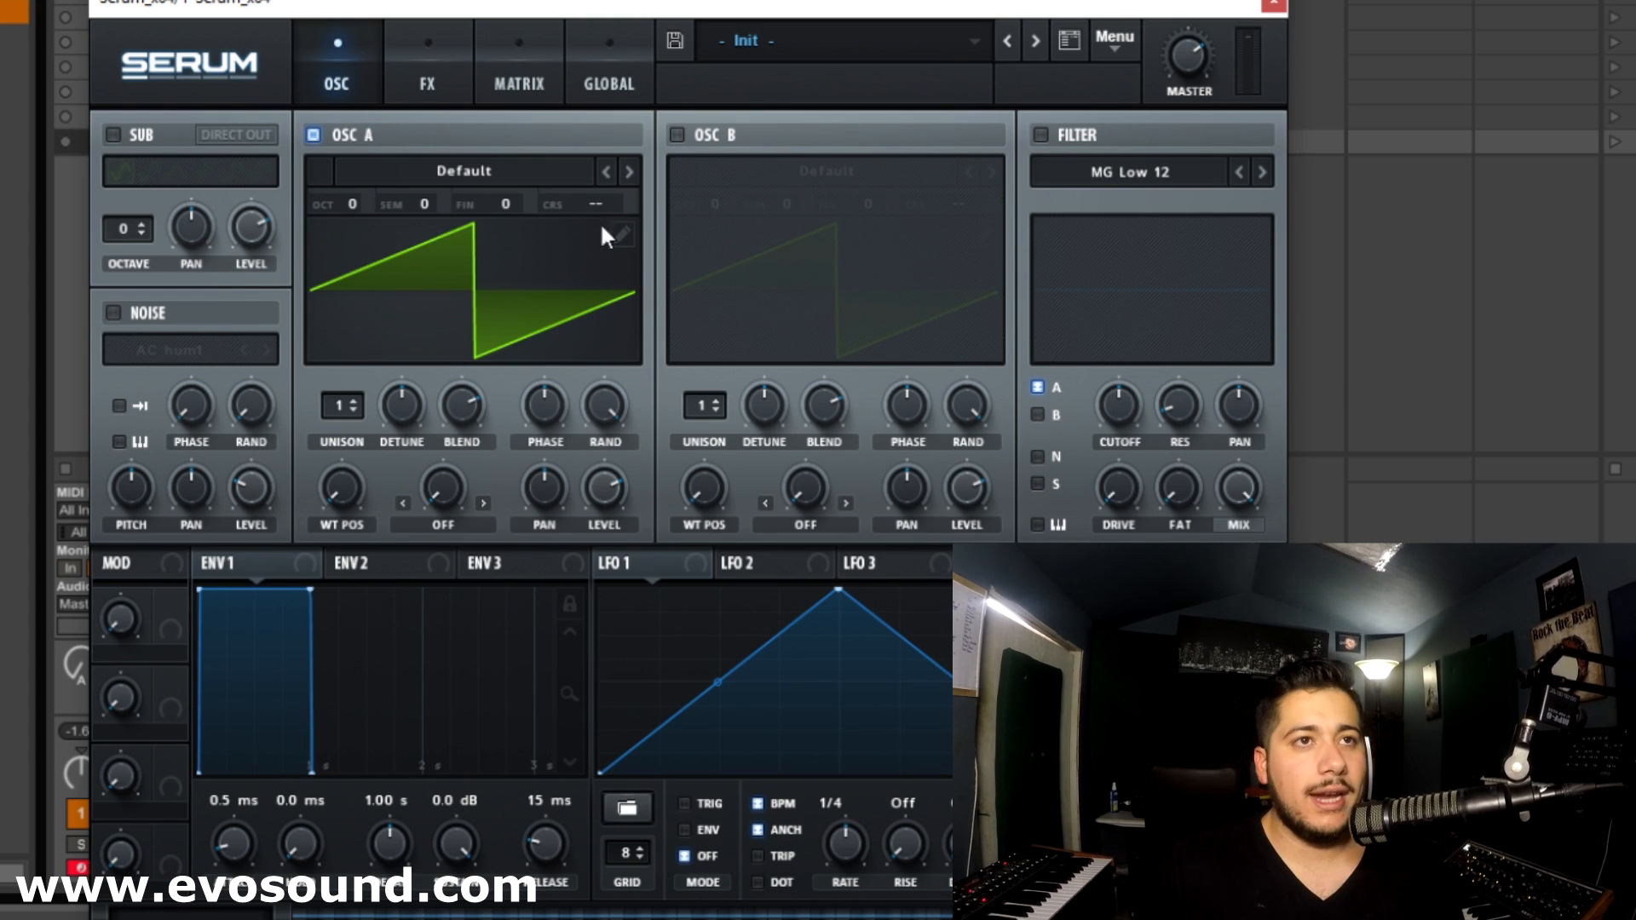
Load the EvoSounds - Moog Gone Digital wavetable into oscillator A and raise its wavetable position.
click(458, 171)
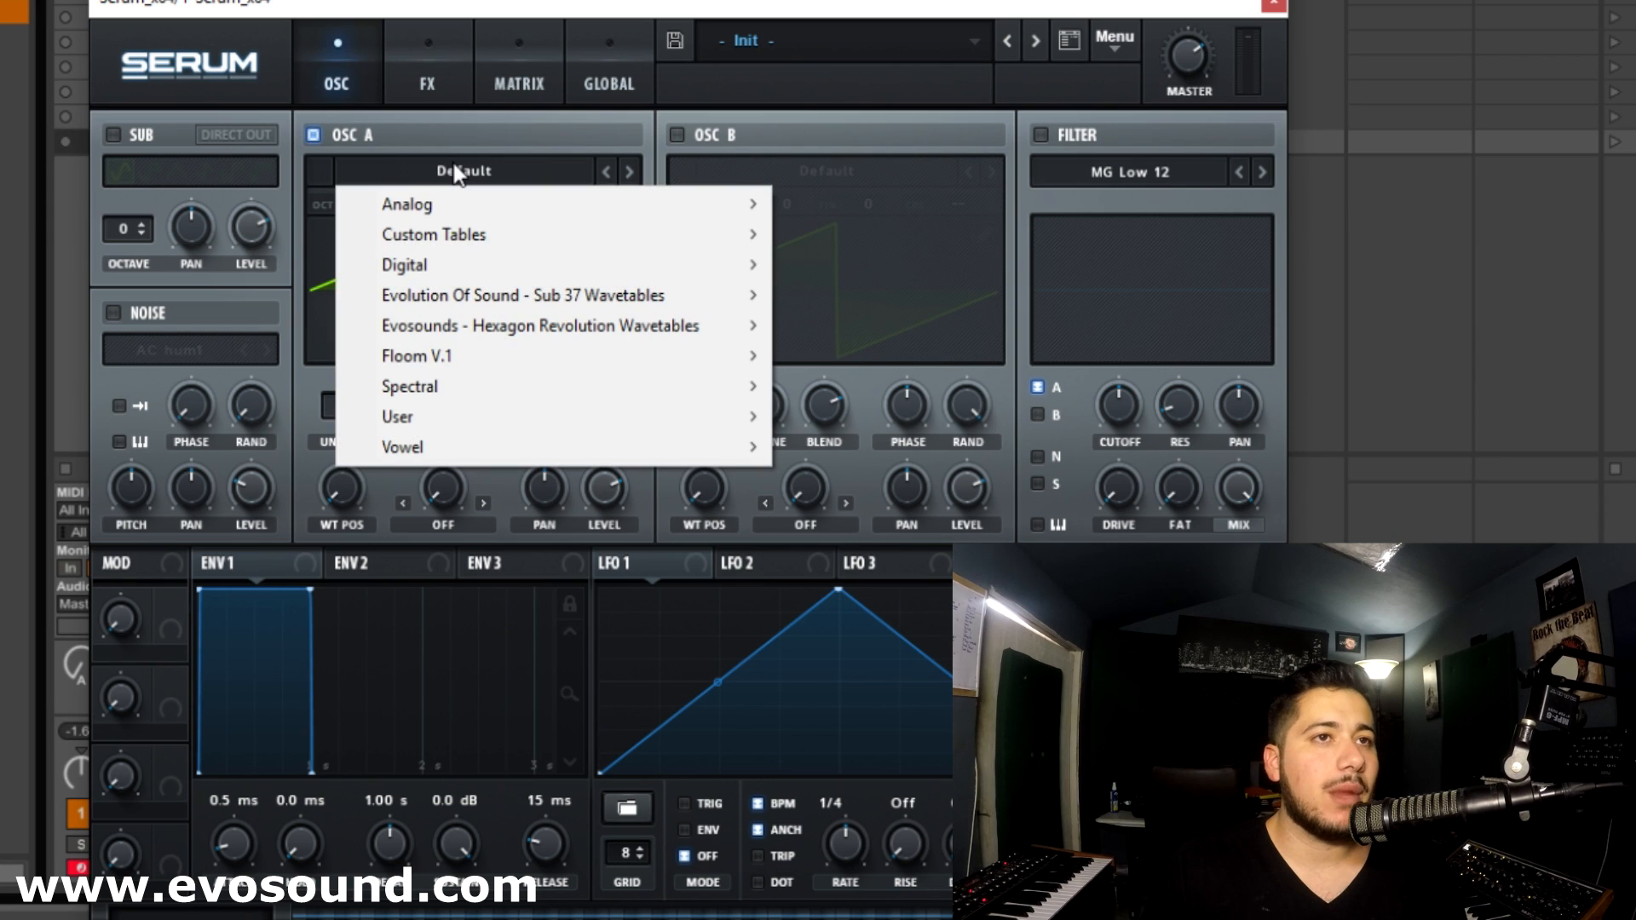
mouse_move(482, 295)
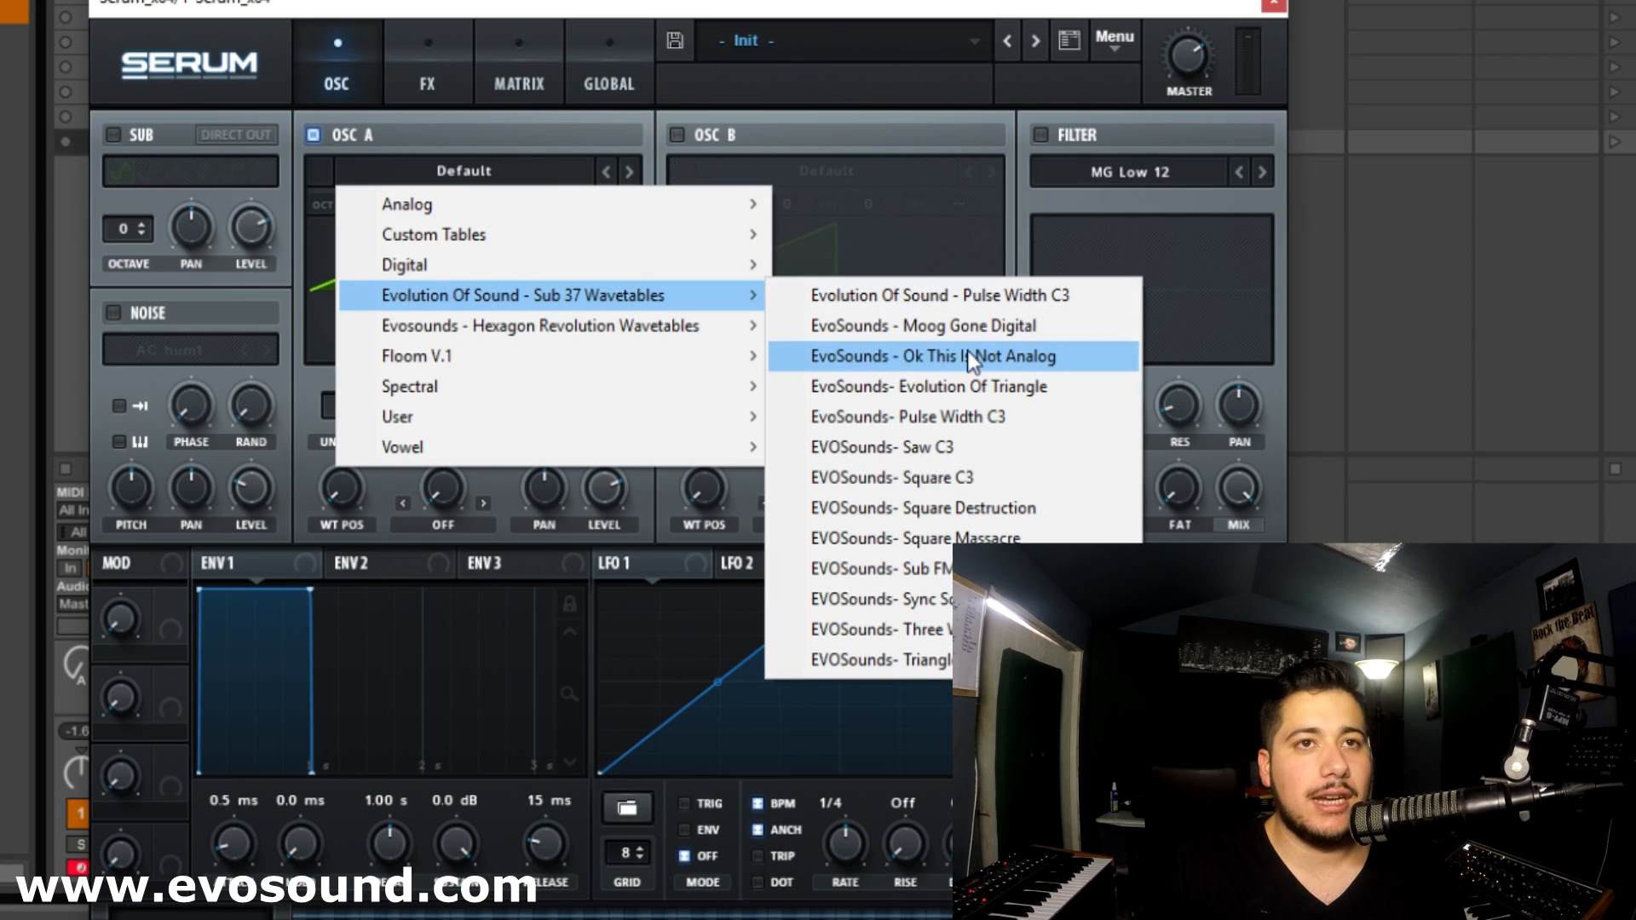
click(923, 326)
drag(320, 524, 395, 359)
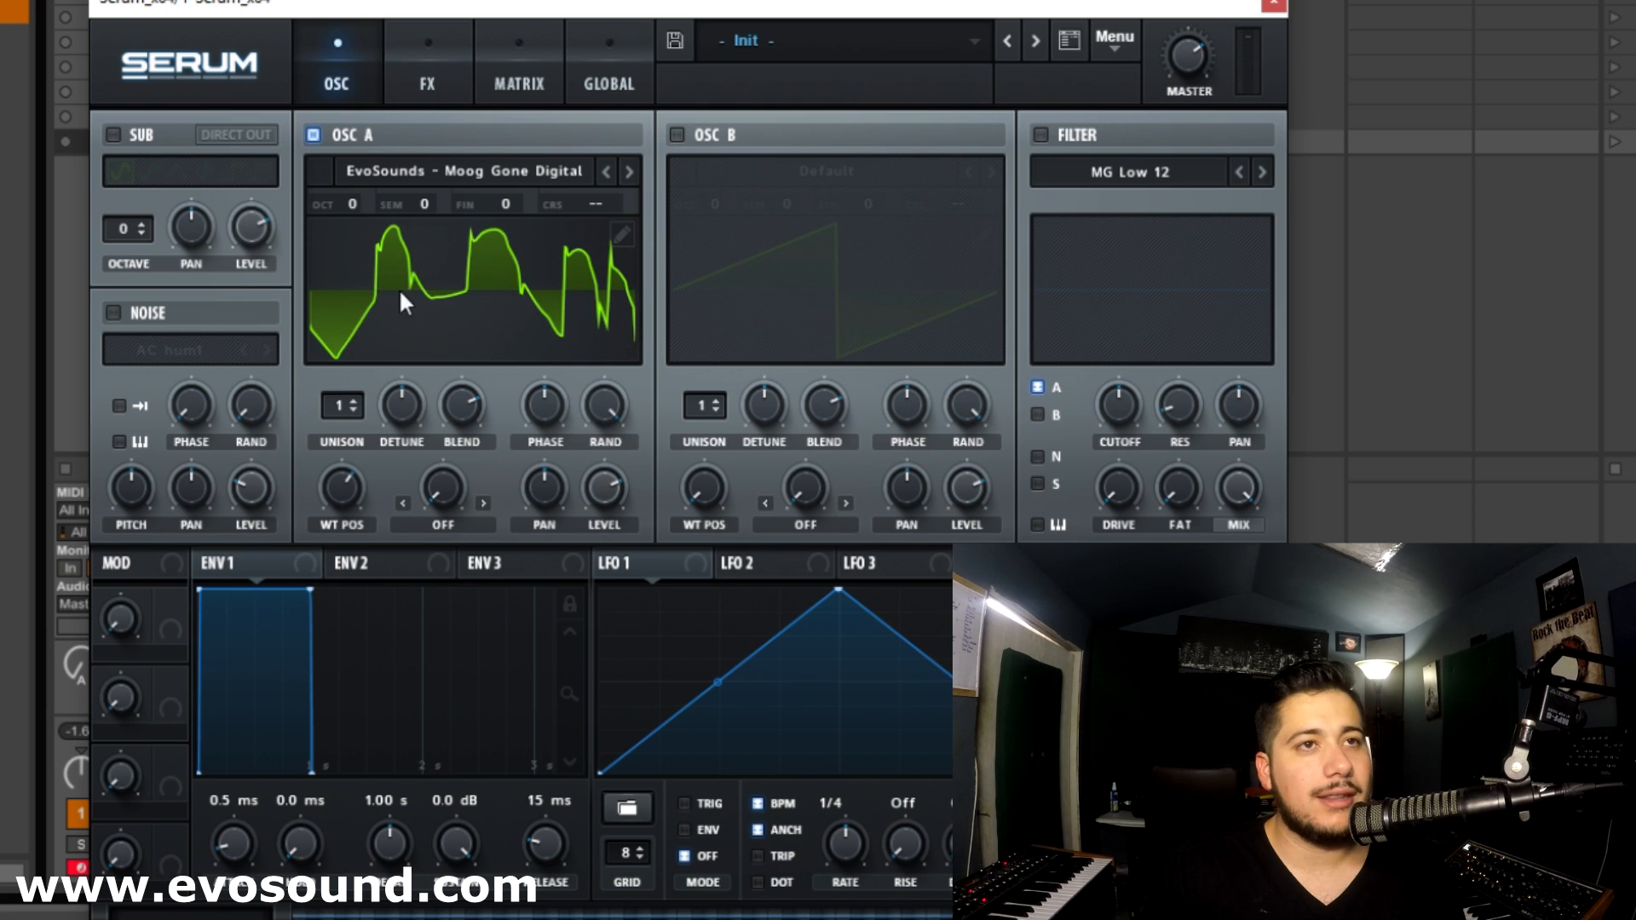
Enable oscillator B, load the EVOSounds- Square Massacre wavetable into it, and adjust its wavetable position.
click(729, 135)
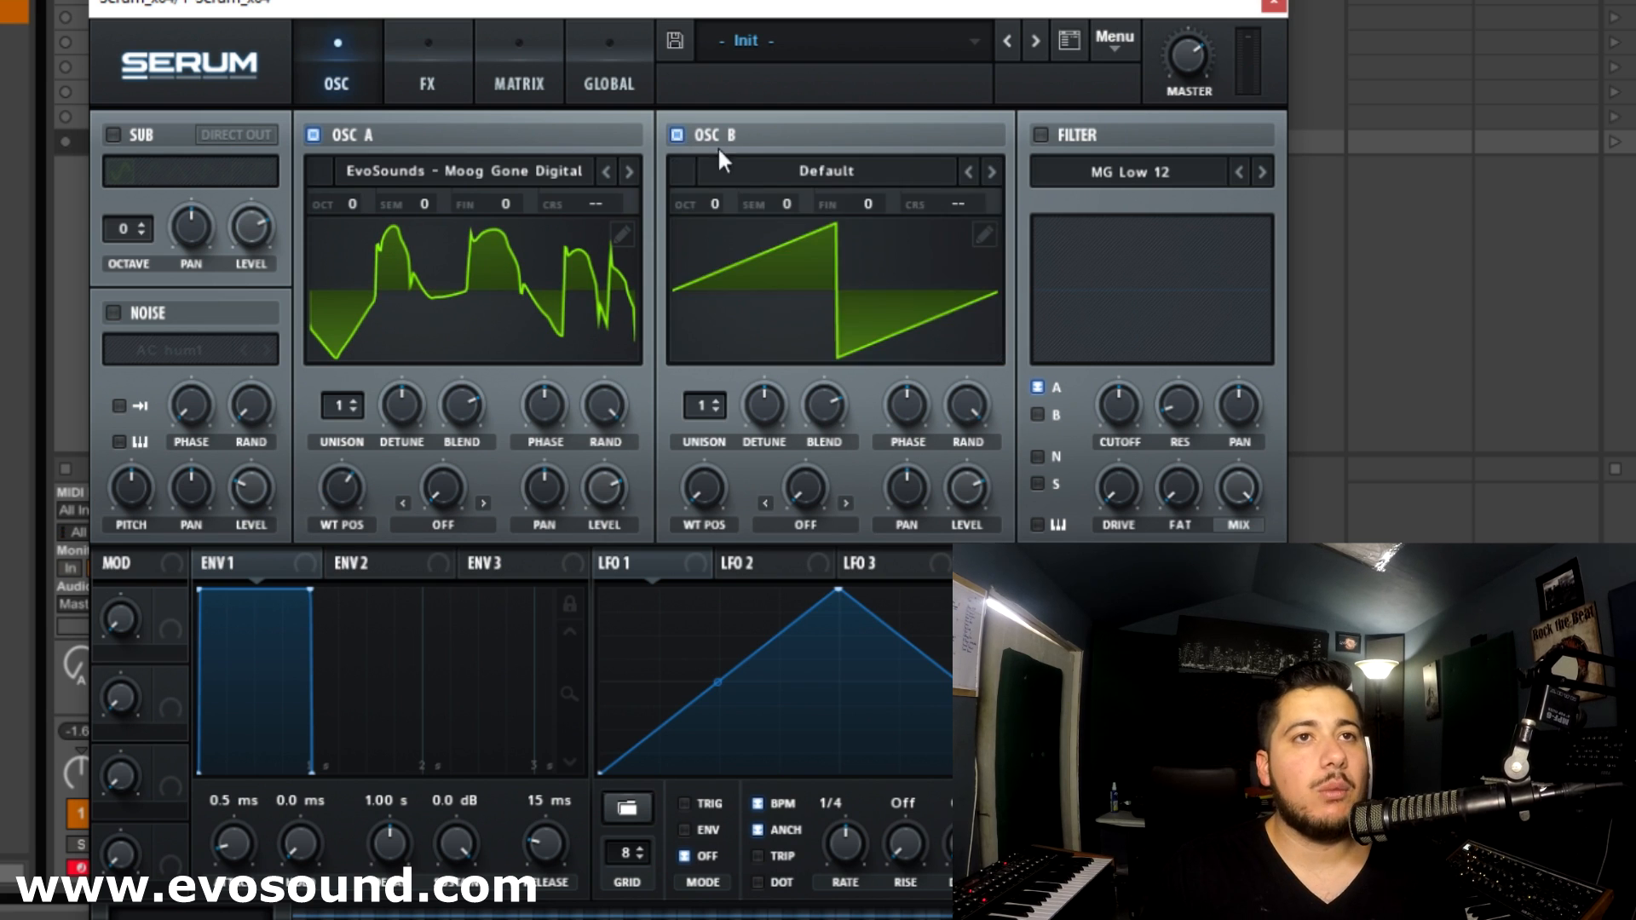
click(798, 168)
mouse_move(906, 290)
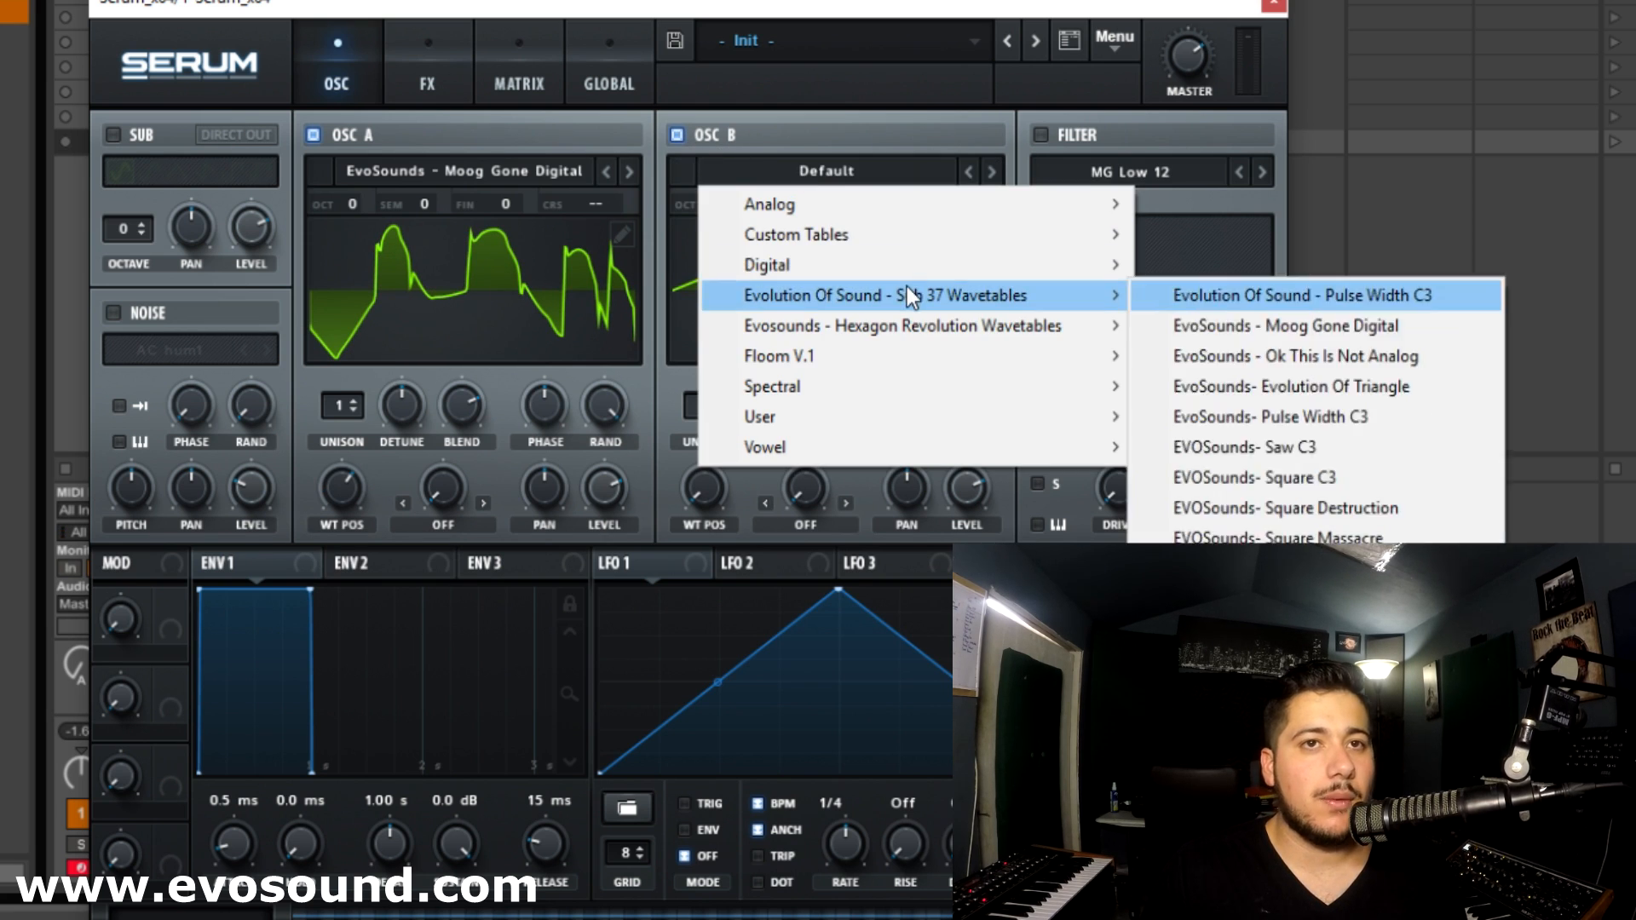
click(1303, 536)
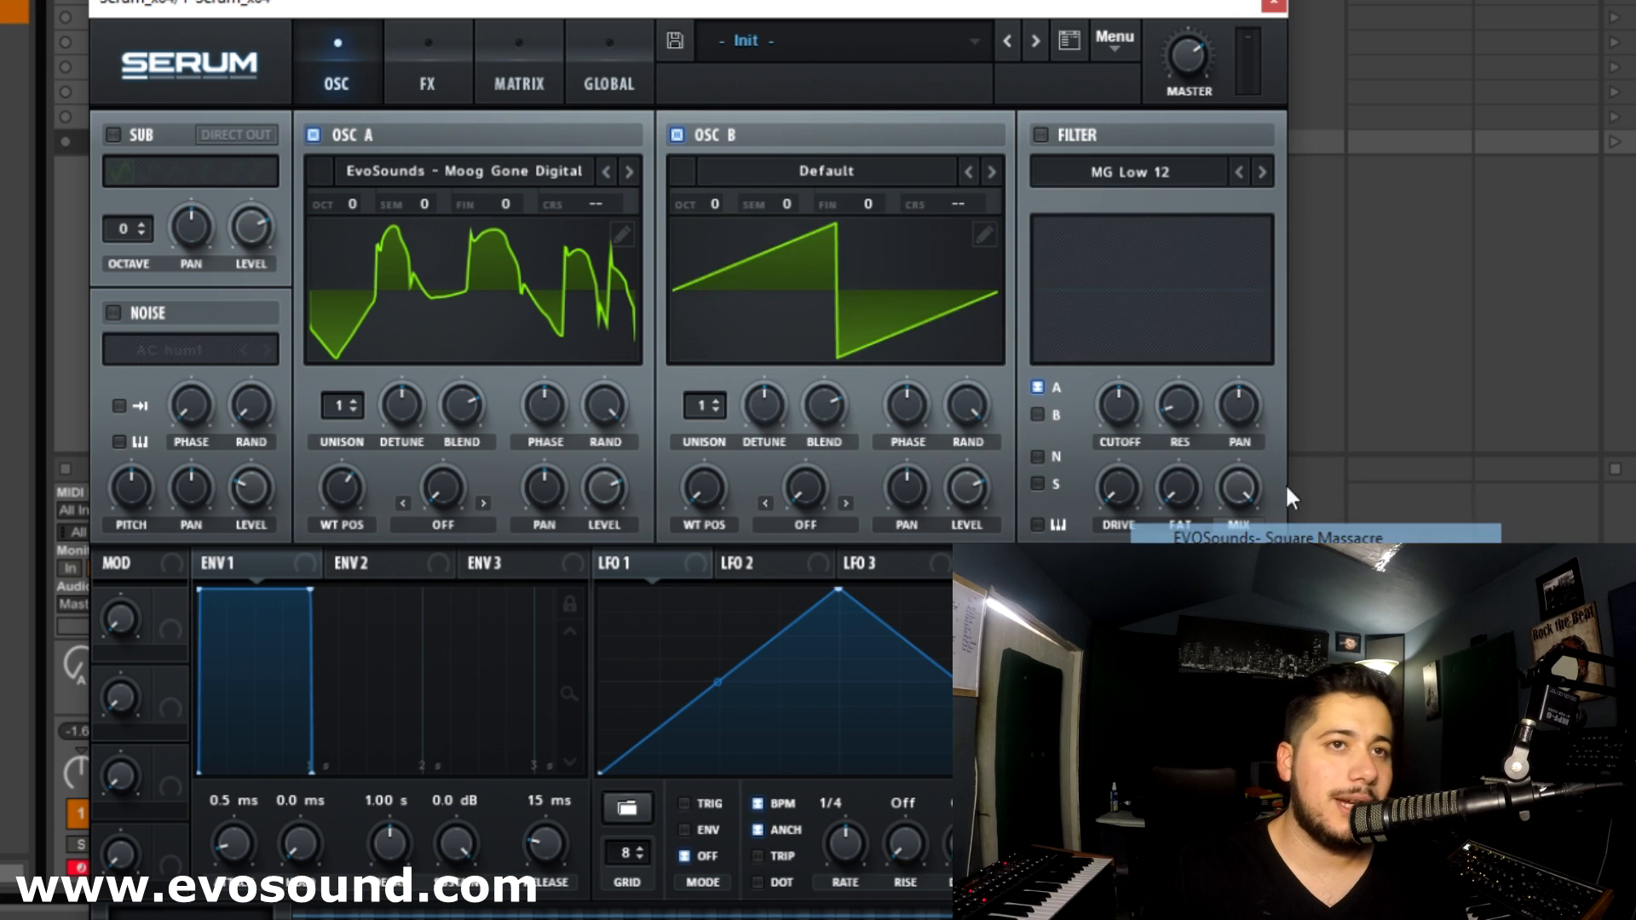
drag(702, 504, 823, 499)
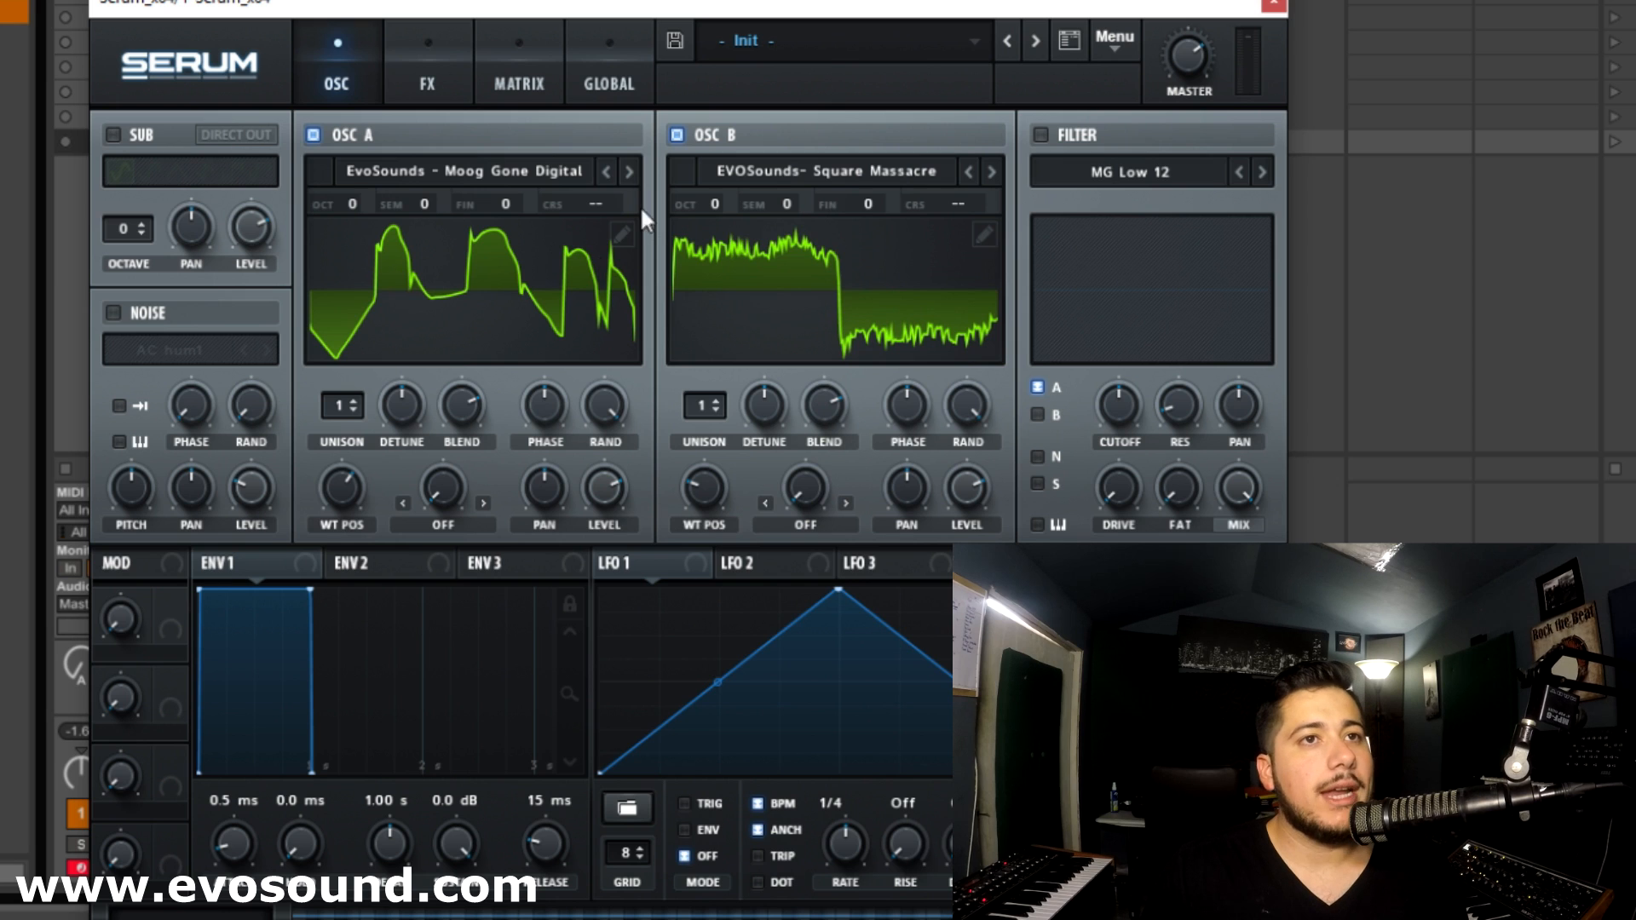
Open oscillator A's table for editing and remove every frame except frame 163.
click(620, 232)
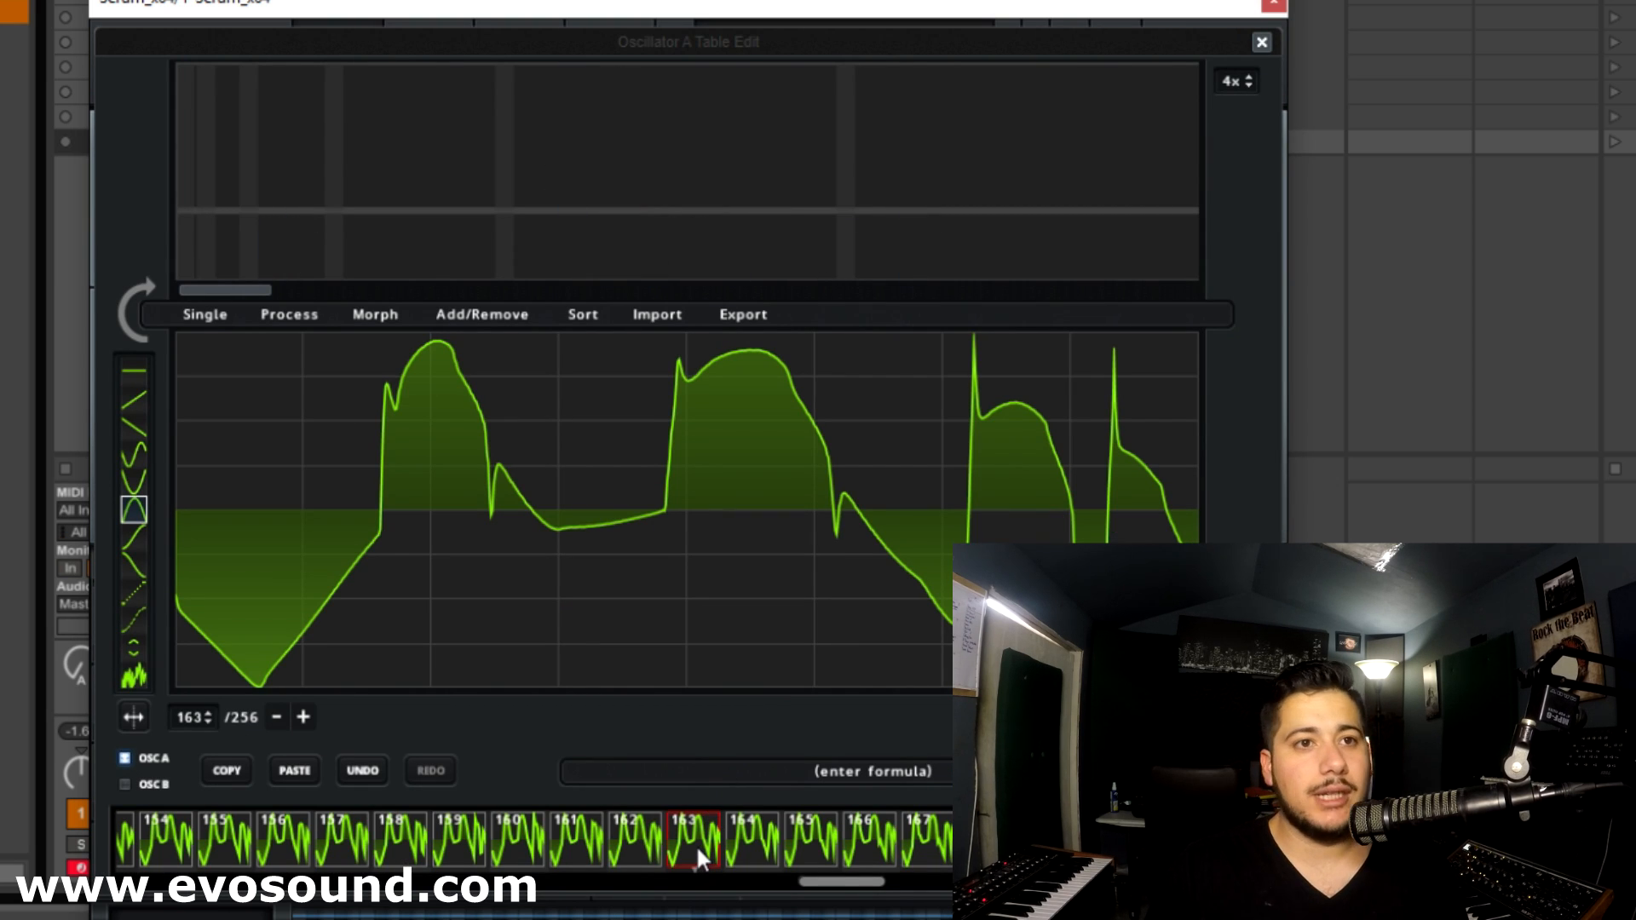
click(444, 316)
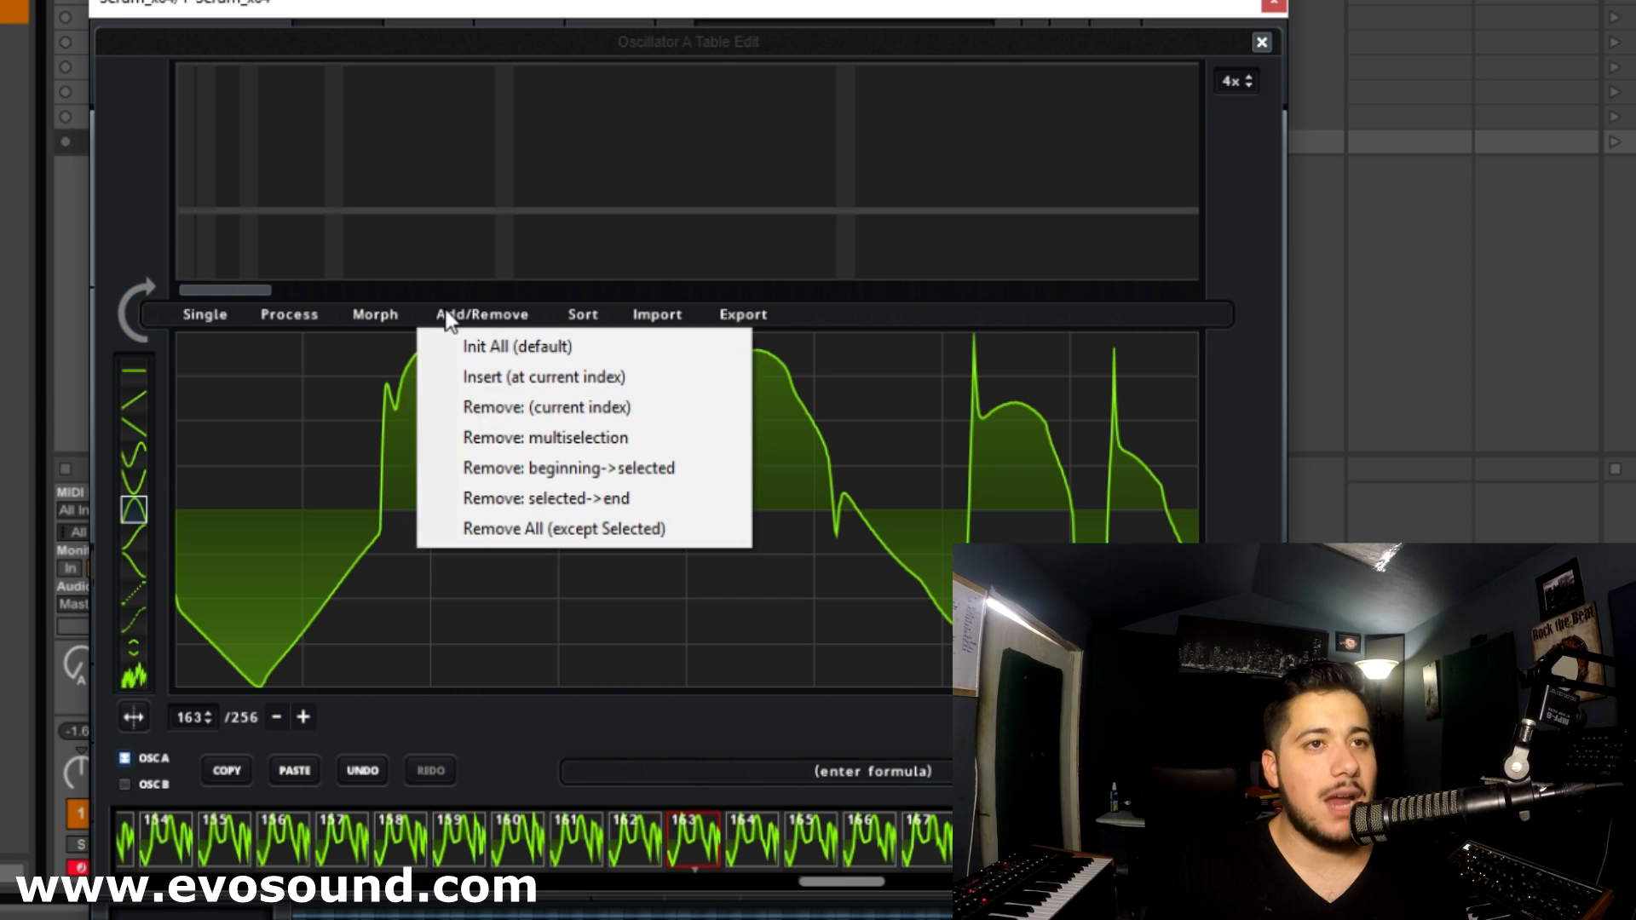
click(596, 530)
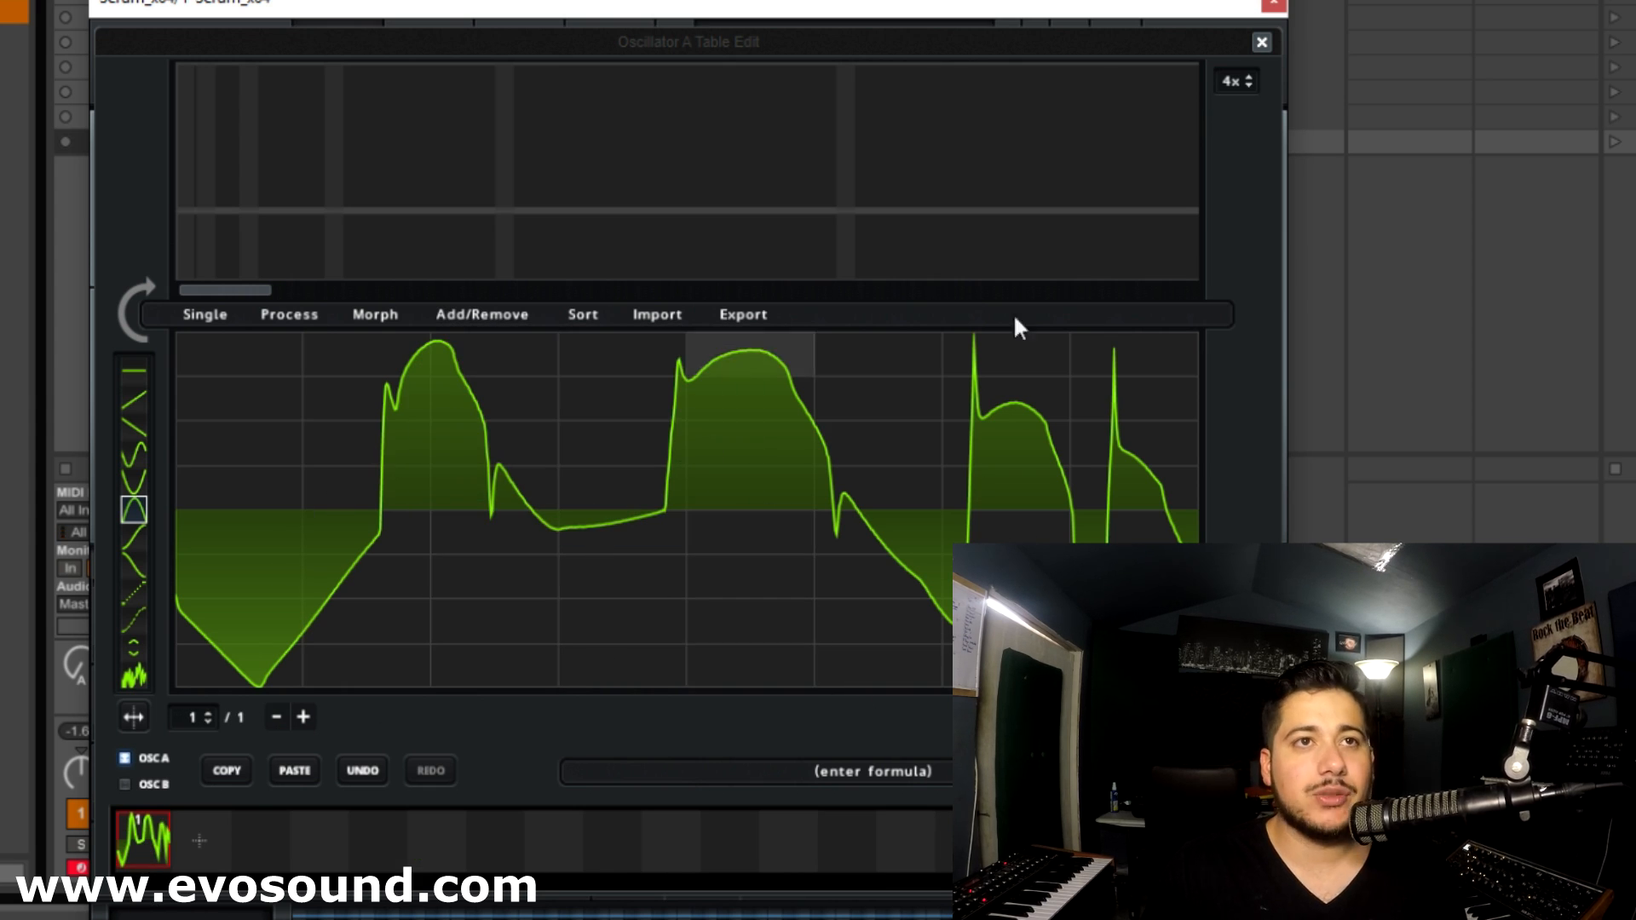
Select frame 256 in oscillator B's table and remove the morph tables.
click(150, 784)
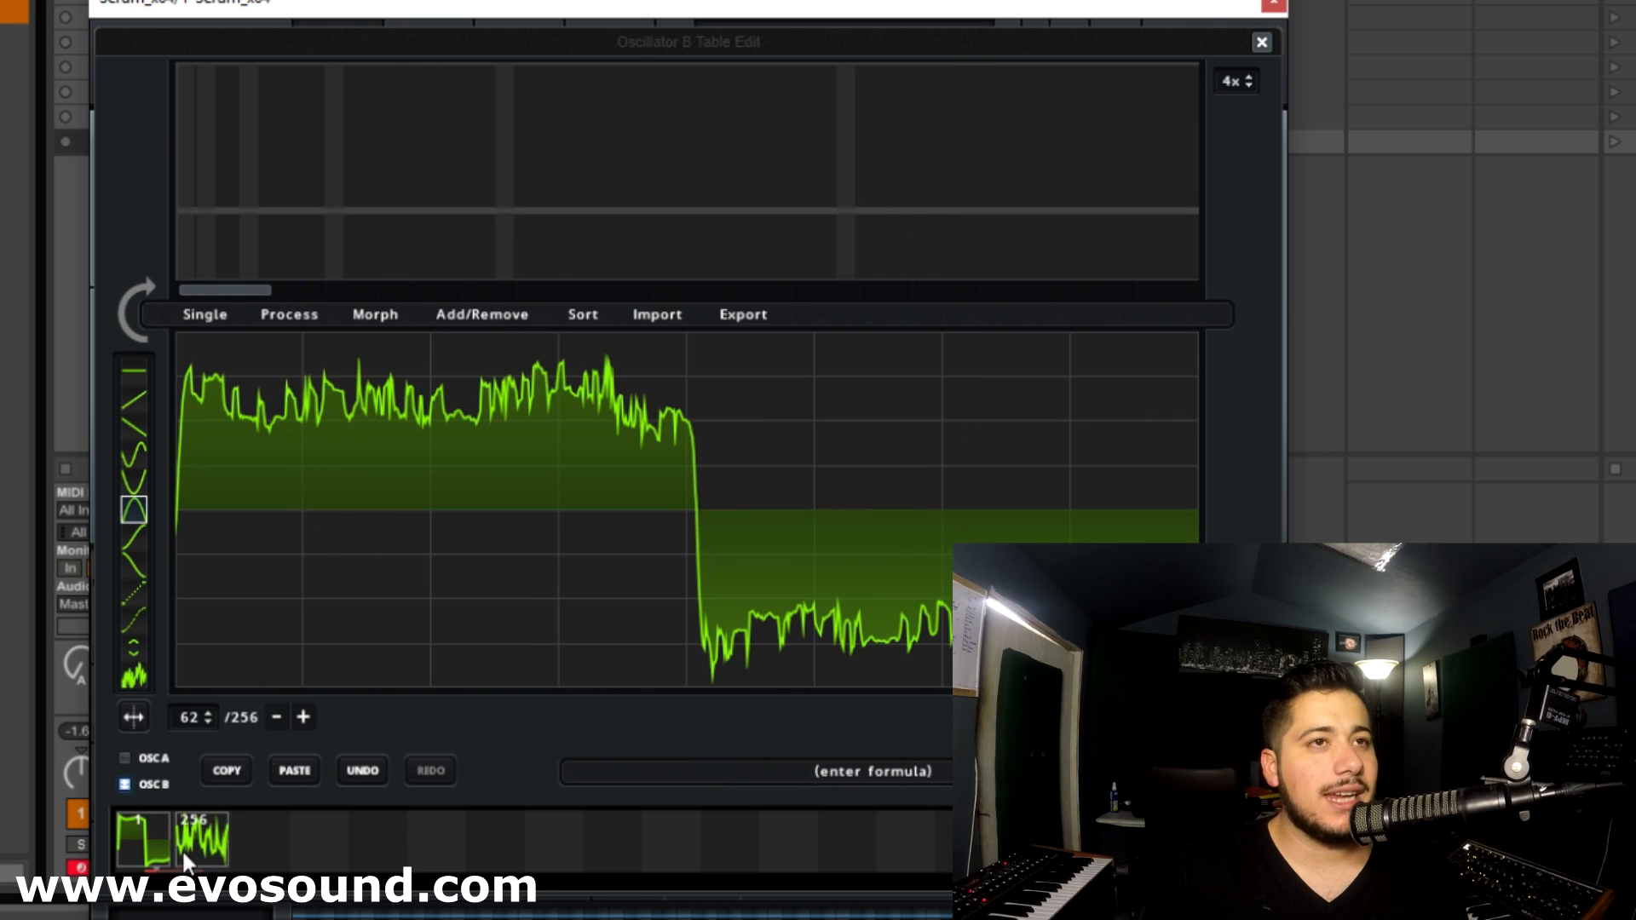
click(207, 841)
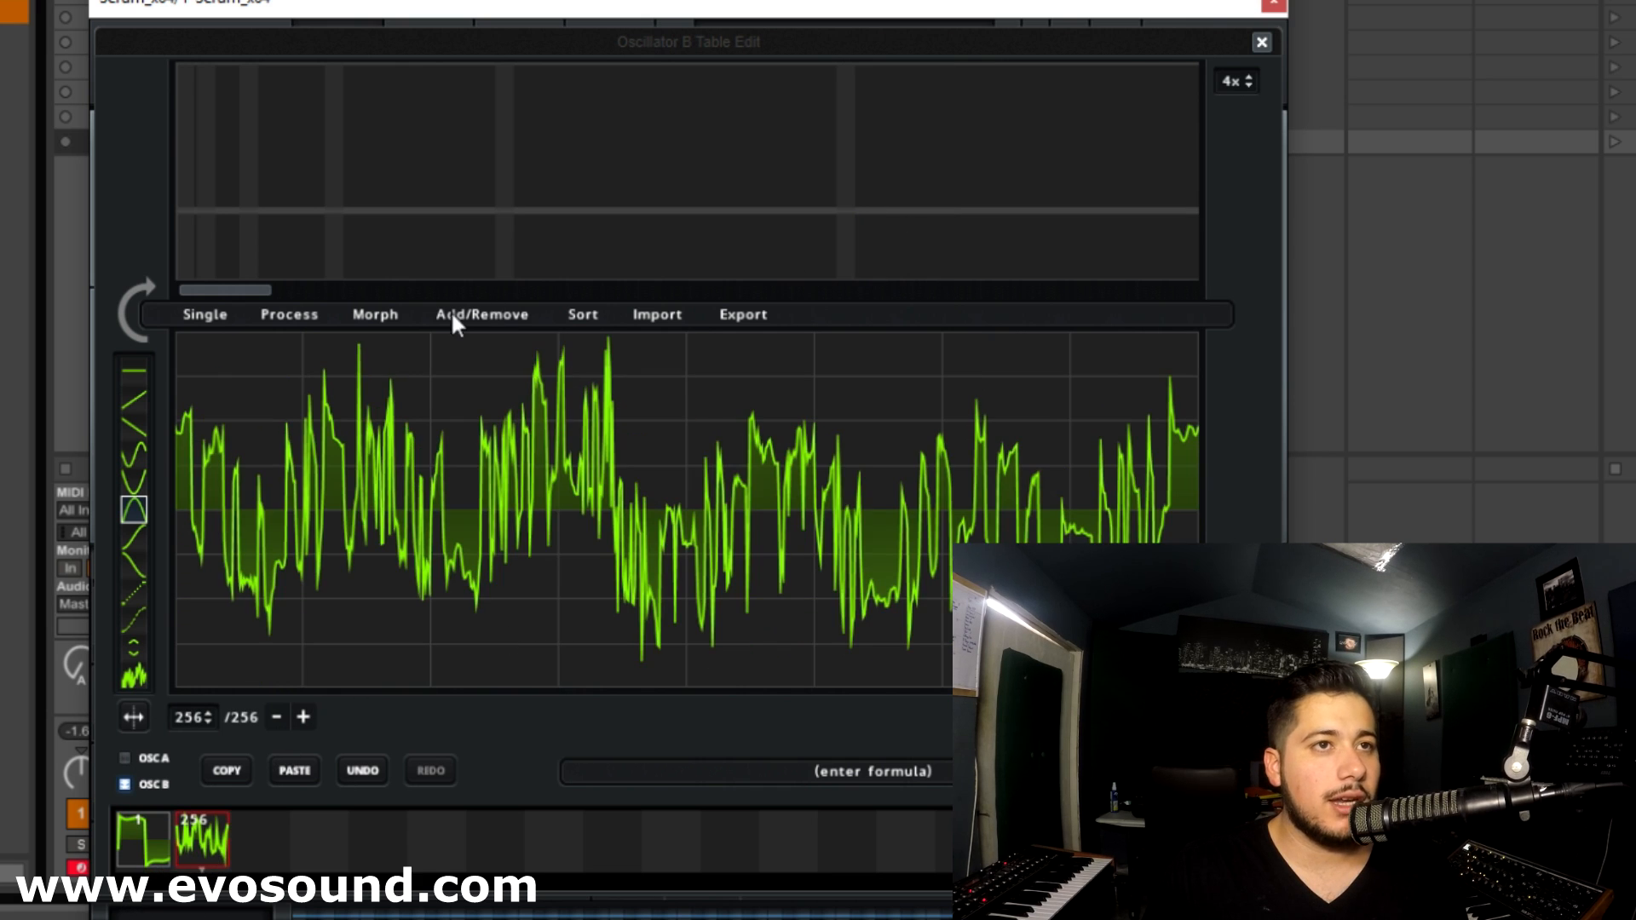
click(380, 315)
Compare the square-like frame 1 with the noisy frame 2 in oscillator B's table.
click(147, 844)
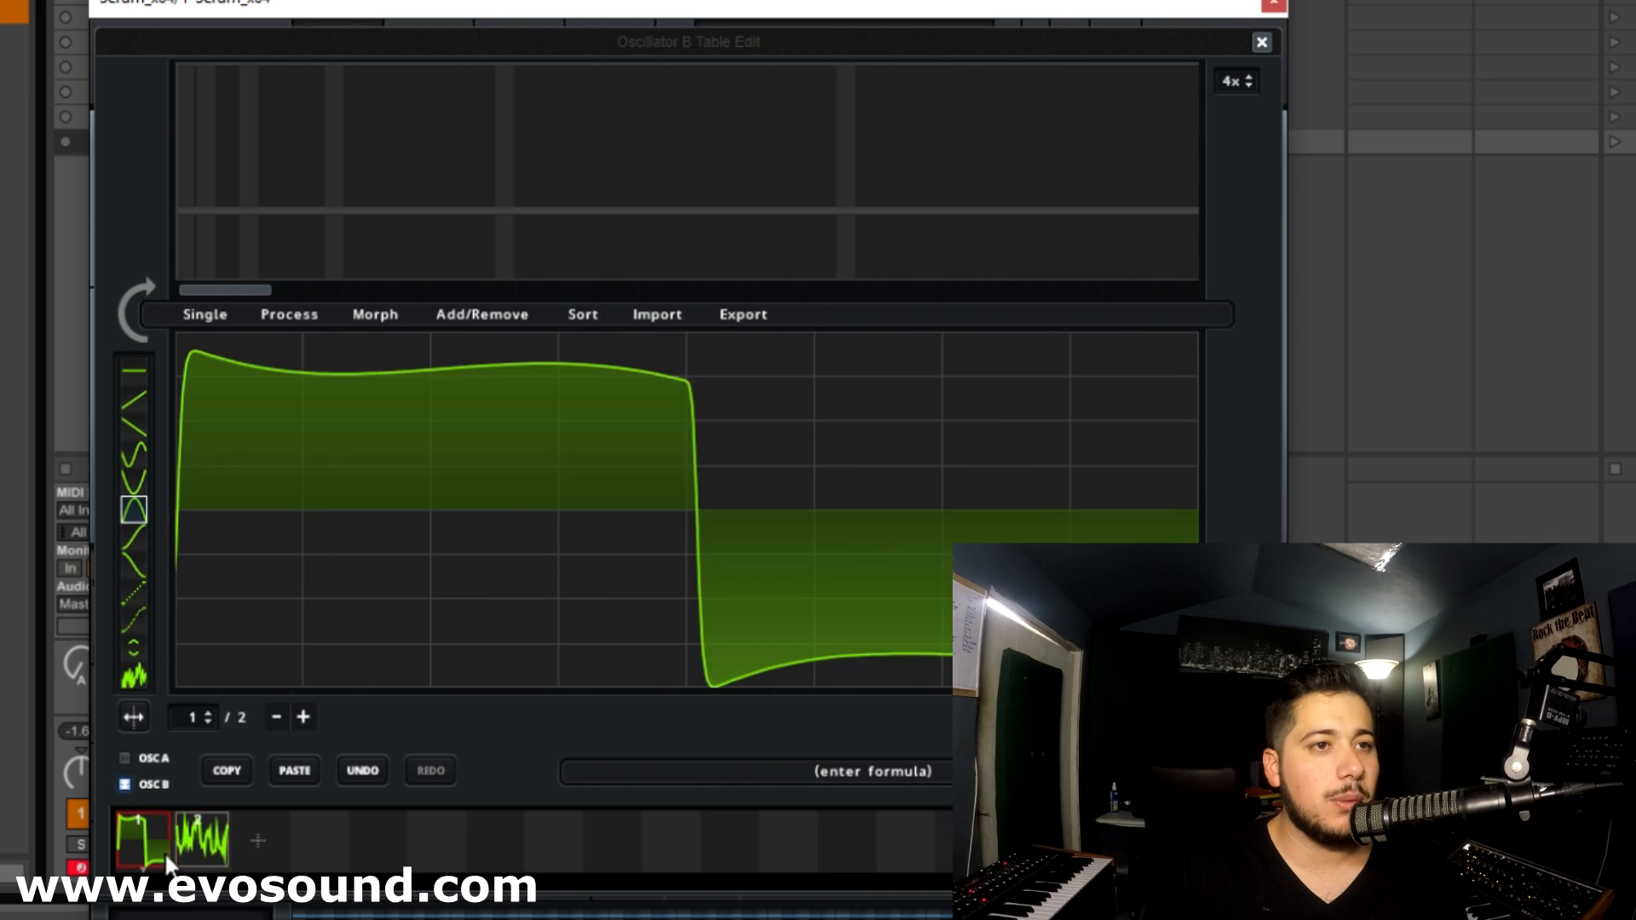
click(191, 848)
click(146, 843)
click(189, 847)
click(136, 835)
click(192, 856)
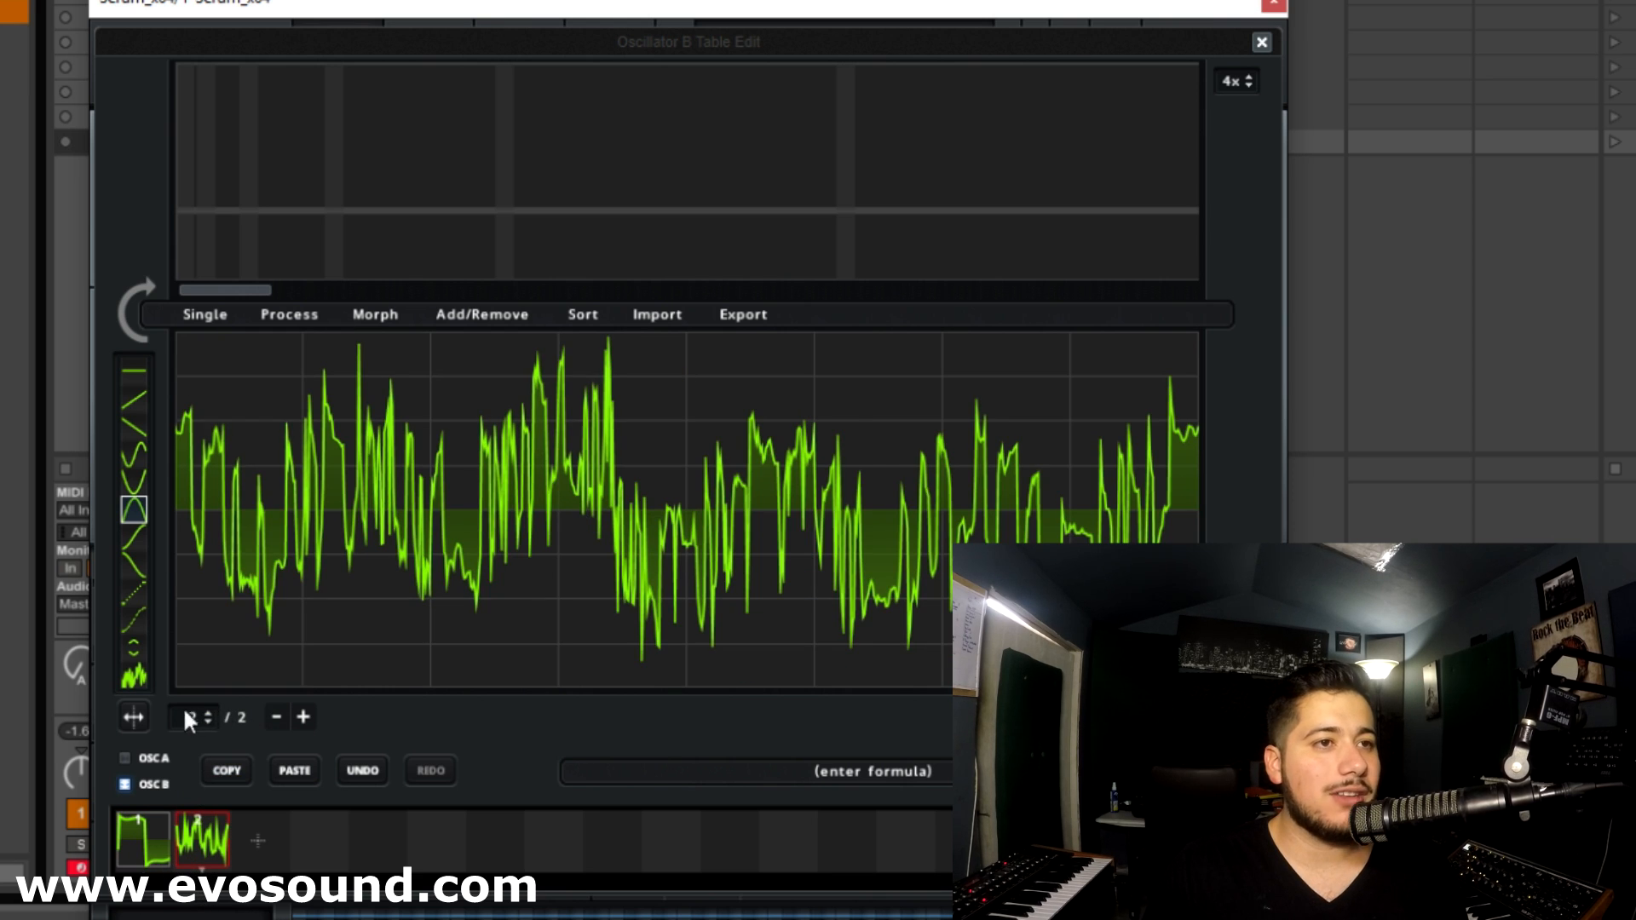
Add a second frame to oscillator A's table, paste oscillator B's noisy frame into it, and compare both frames.
click(126, 757)
click(302, 717)
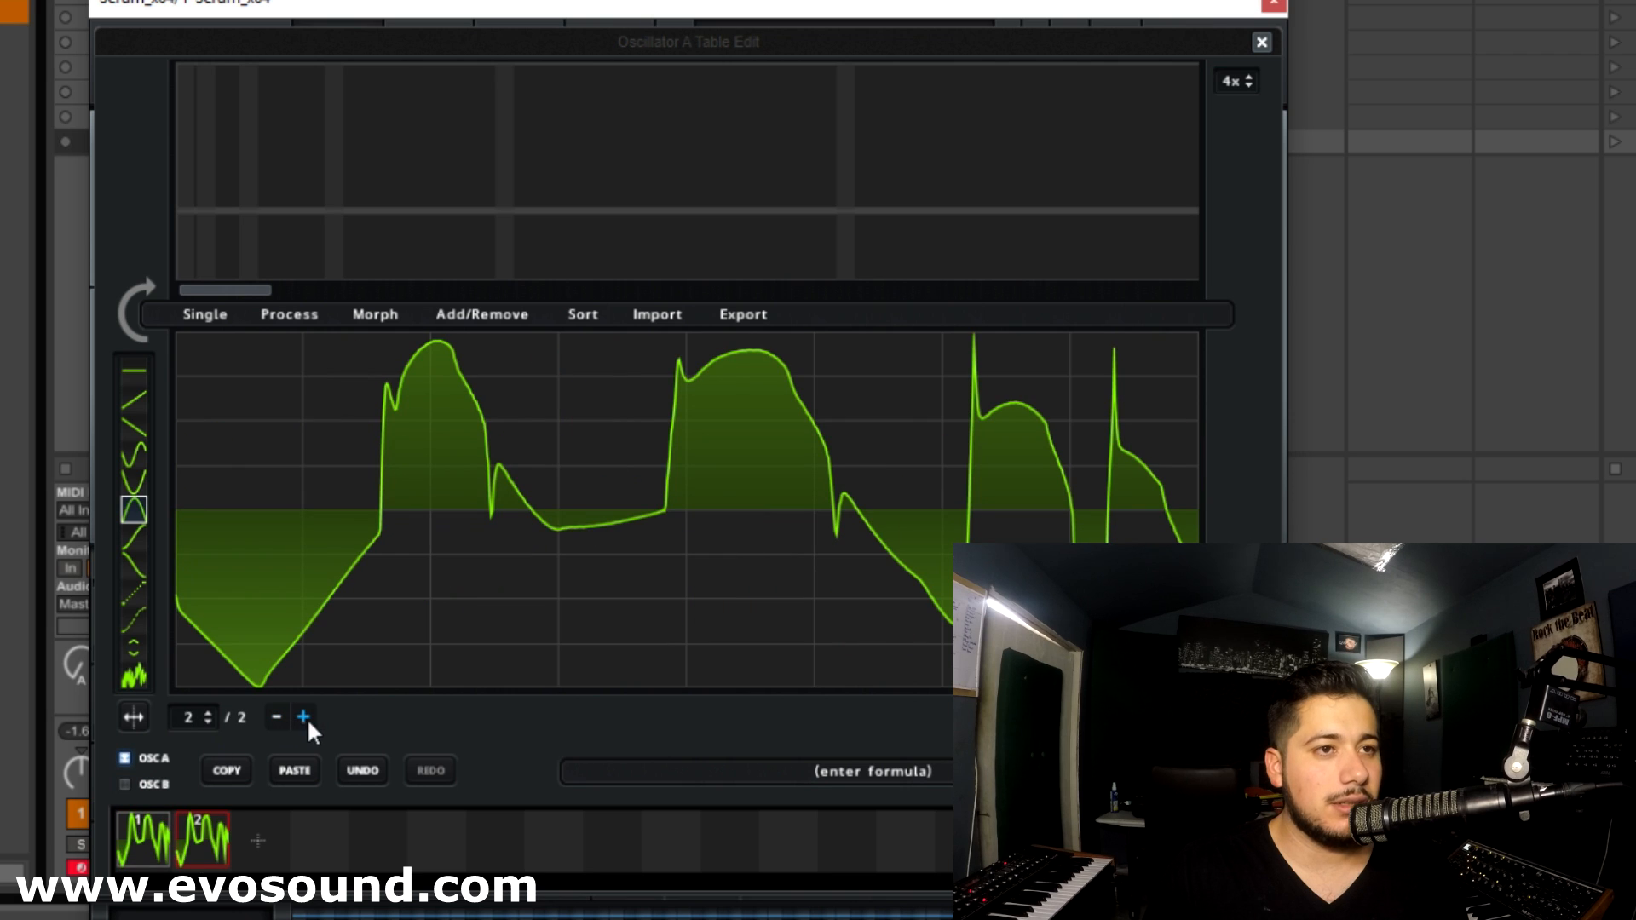
click(294, 769)
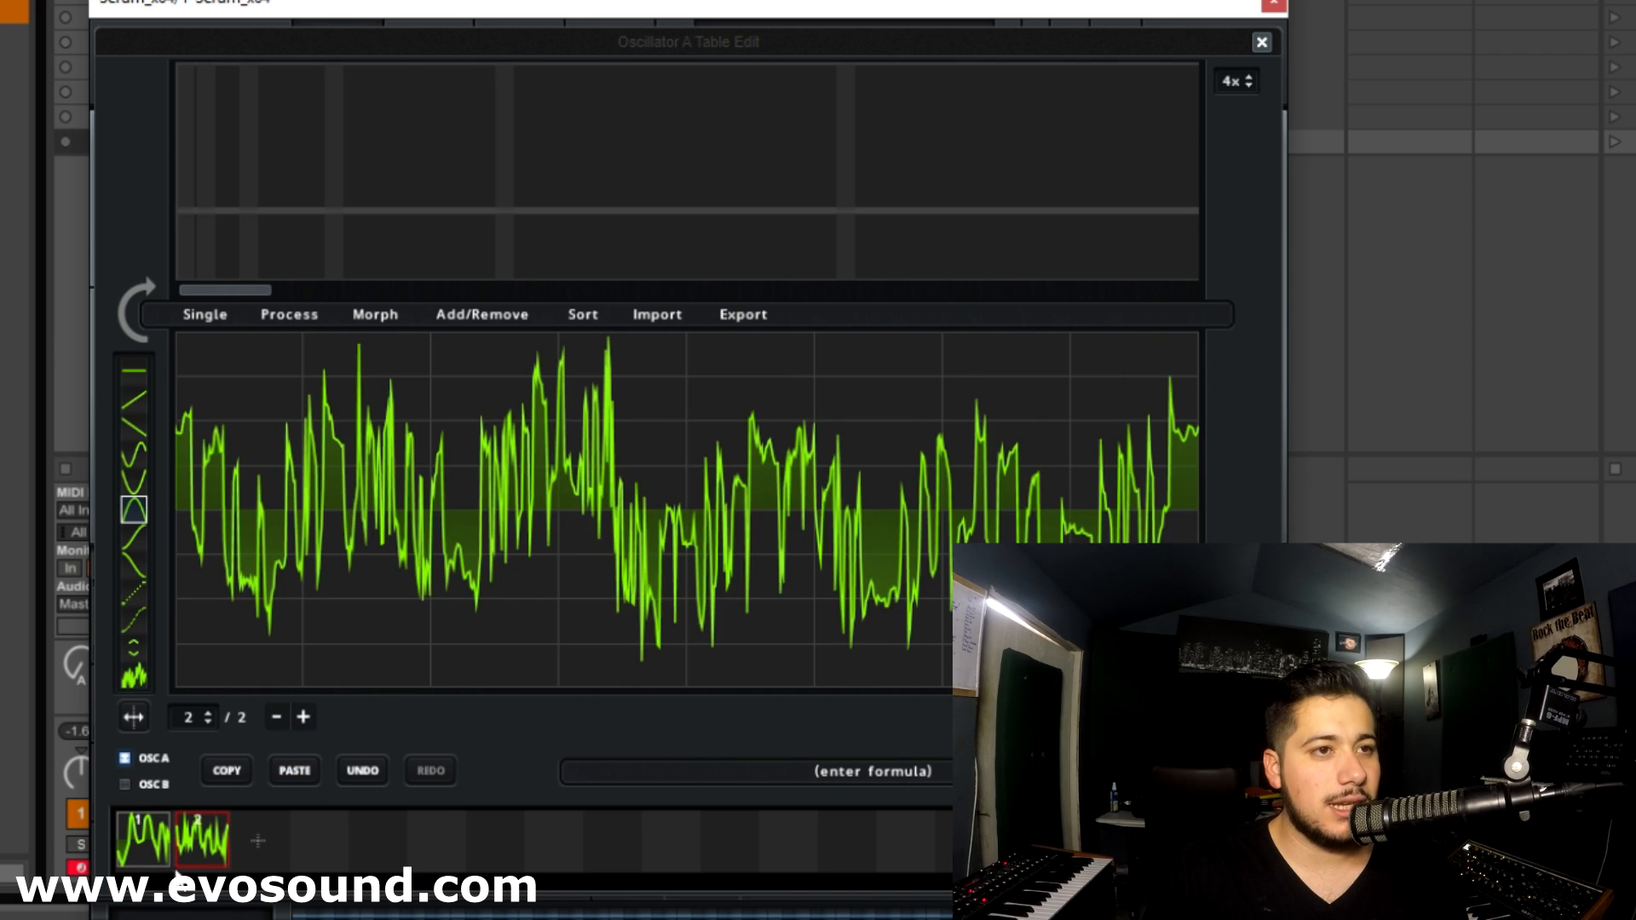
click(132, 848)
click(181, 850)
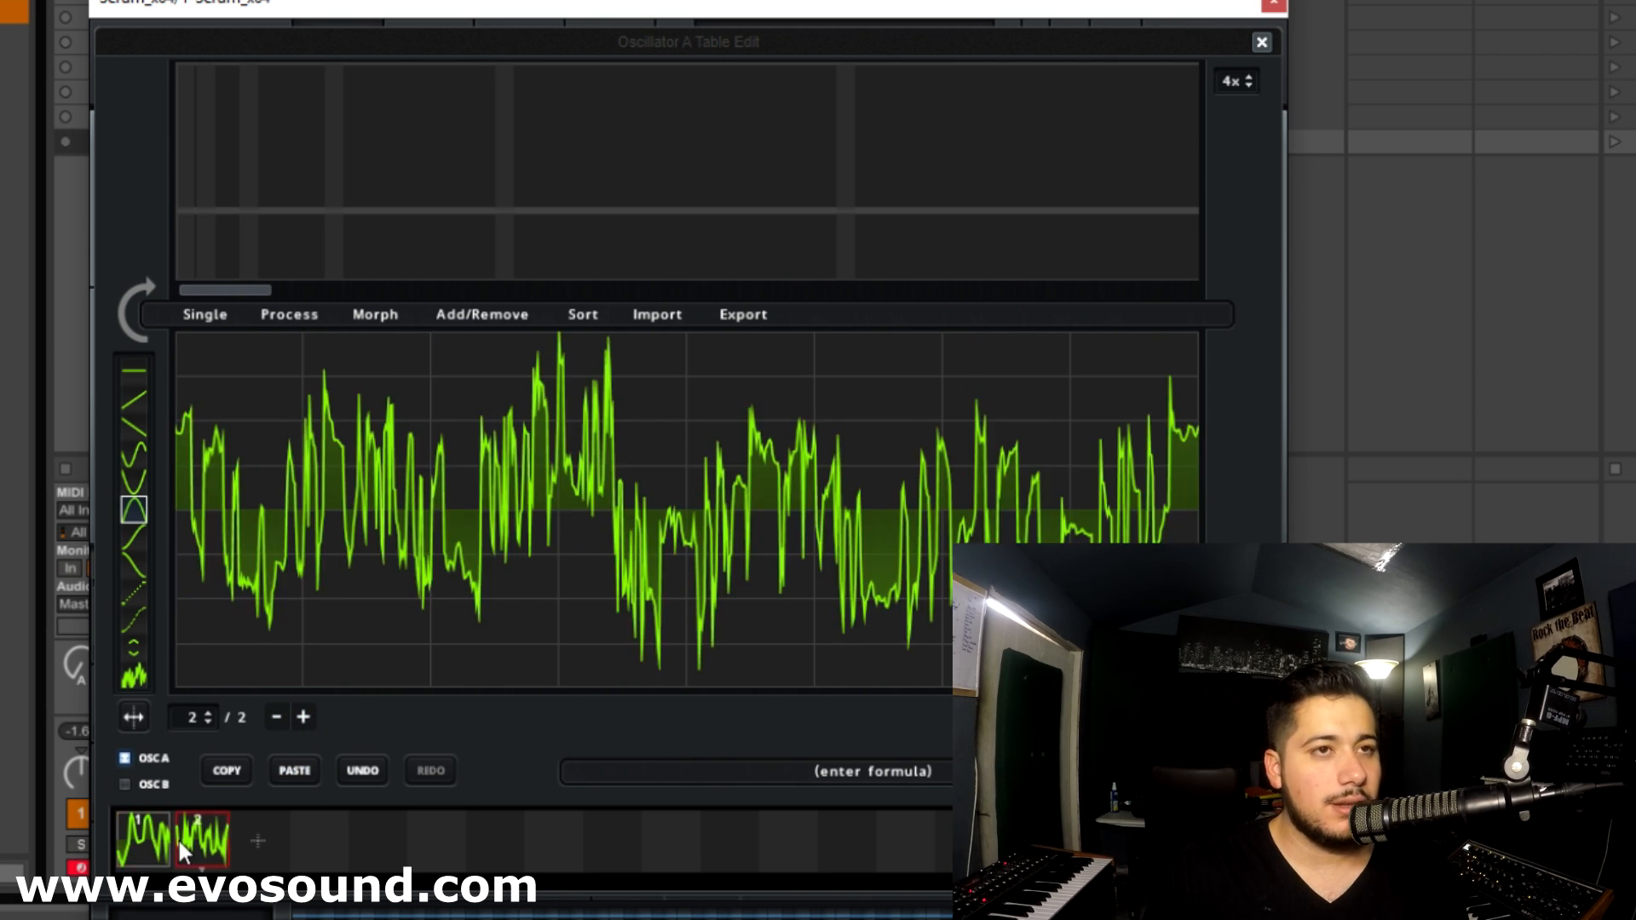
Apply the Spectral morph between oscillator A's two frames, scan through the result, and close the table editor.
click(368, 317)
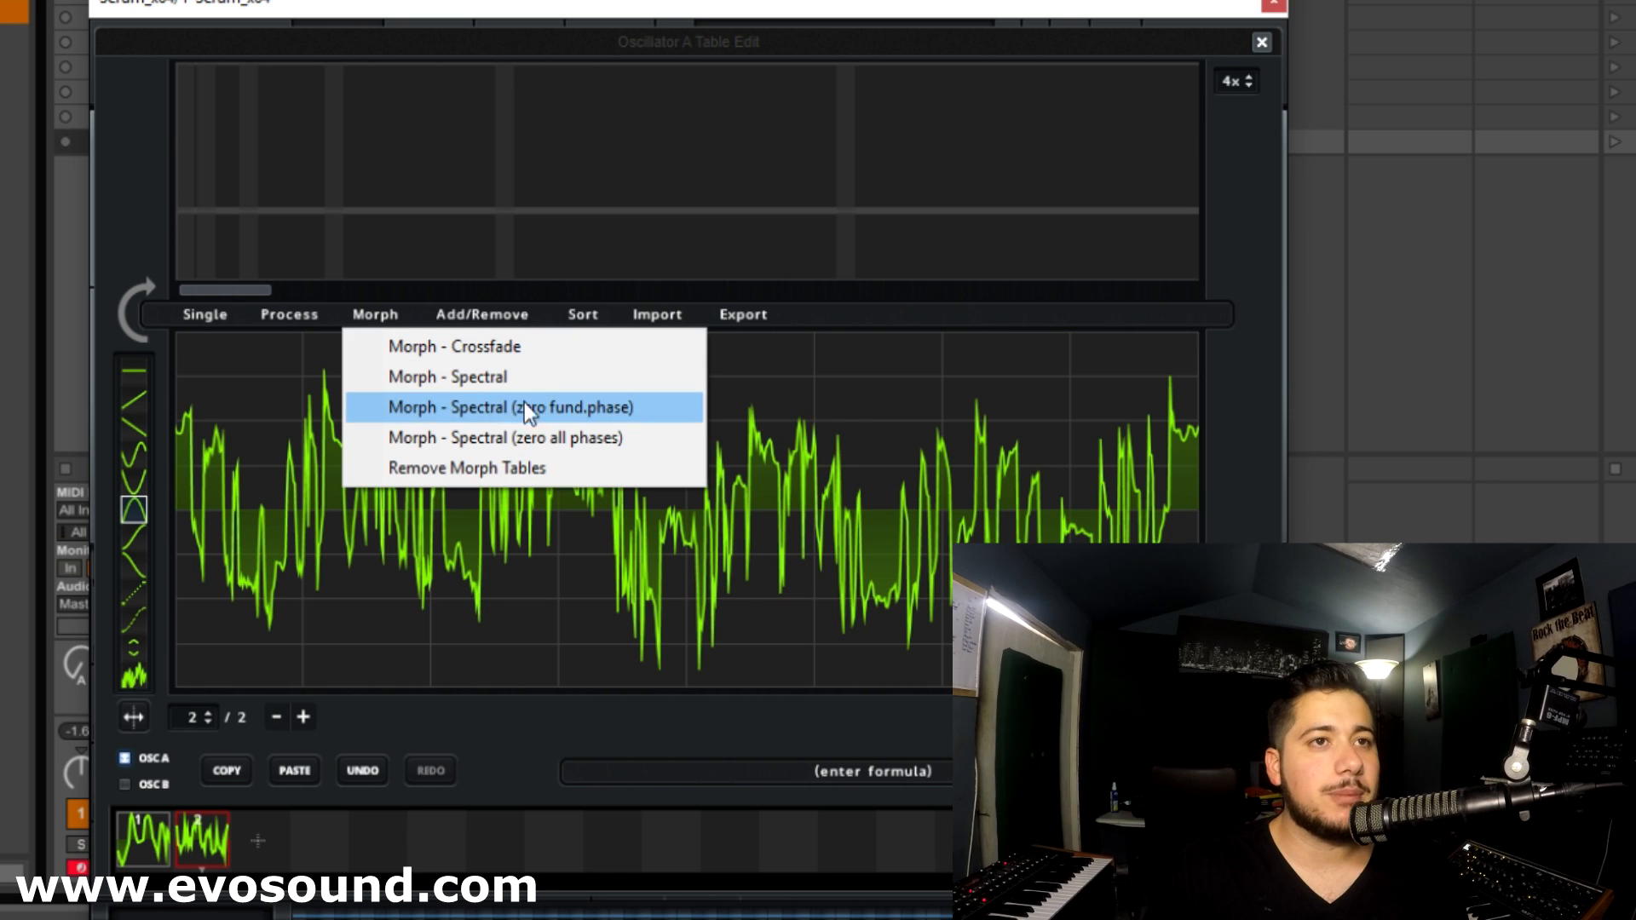
click(549, 375)
click(143, 825)
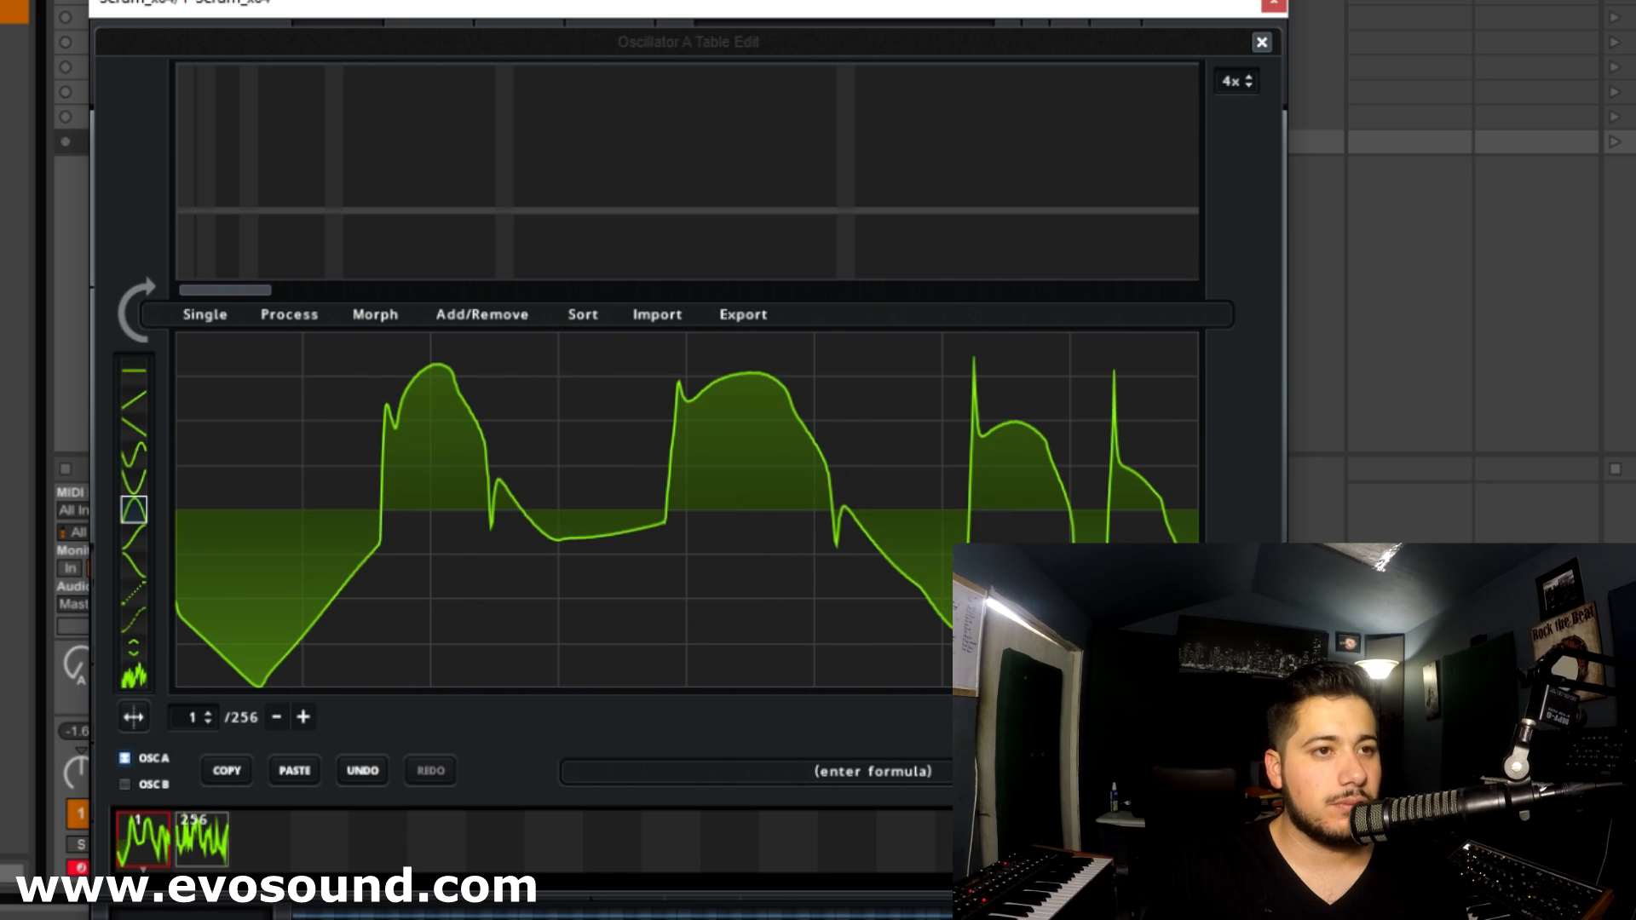
drag(193, 717, 524, 609)
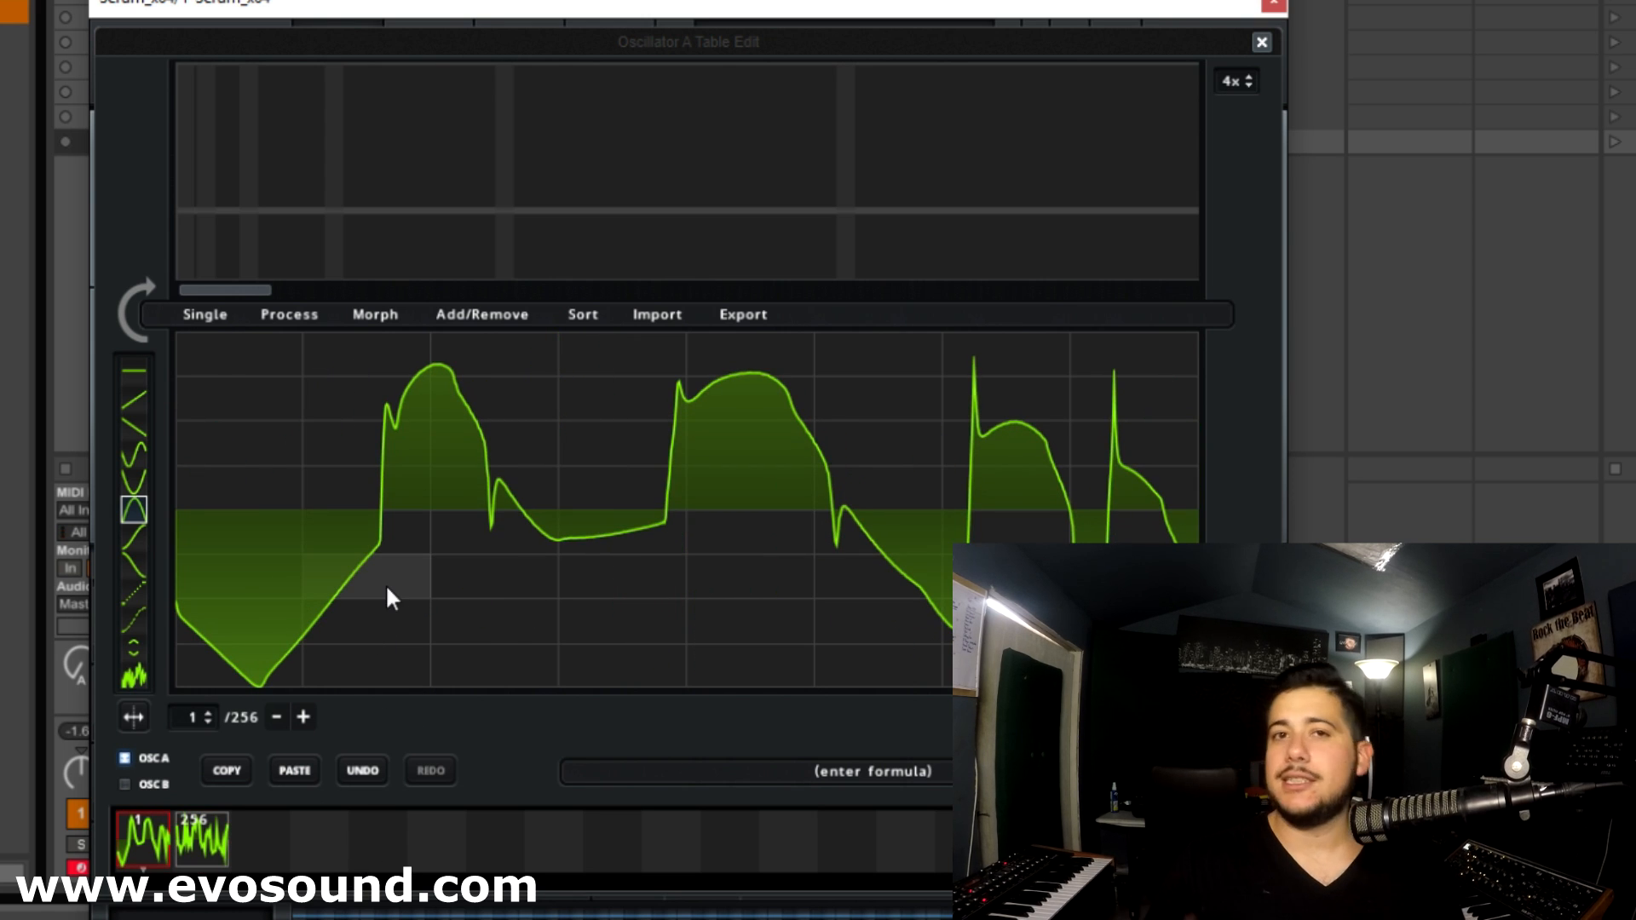
click(1260, 42)
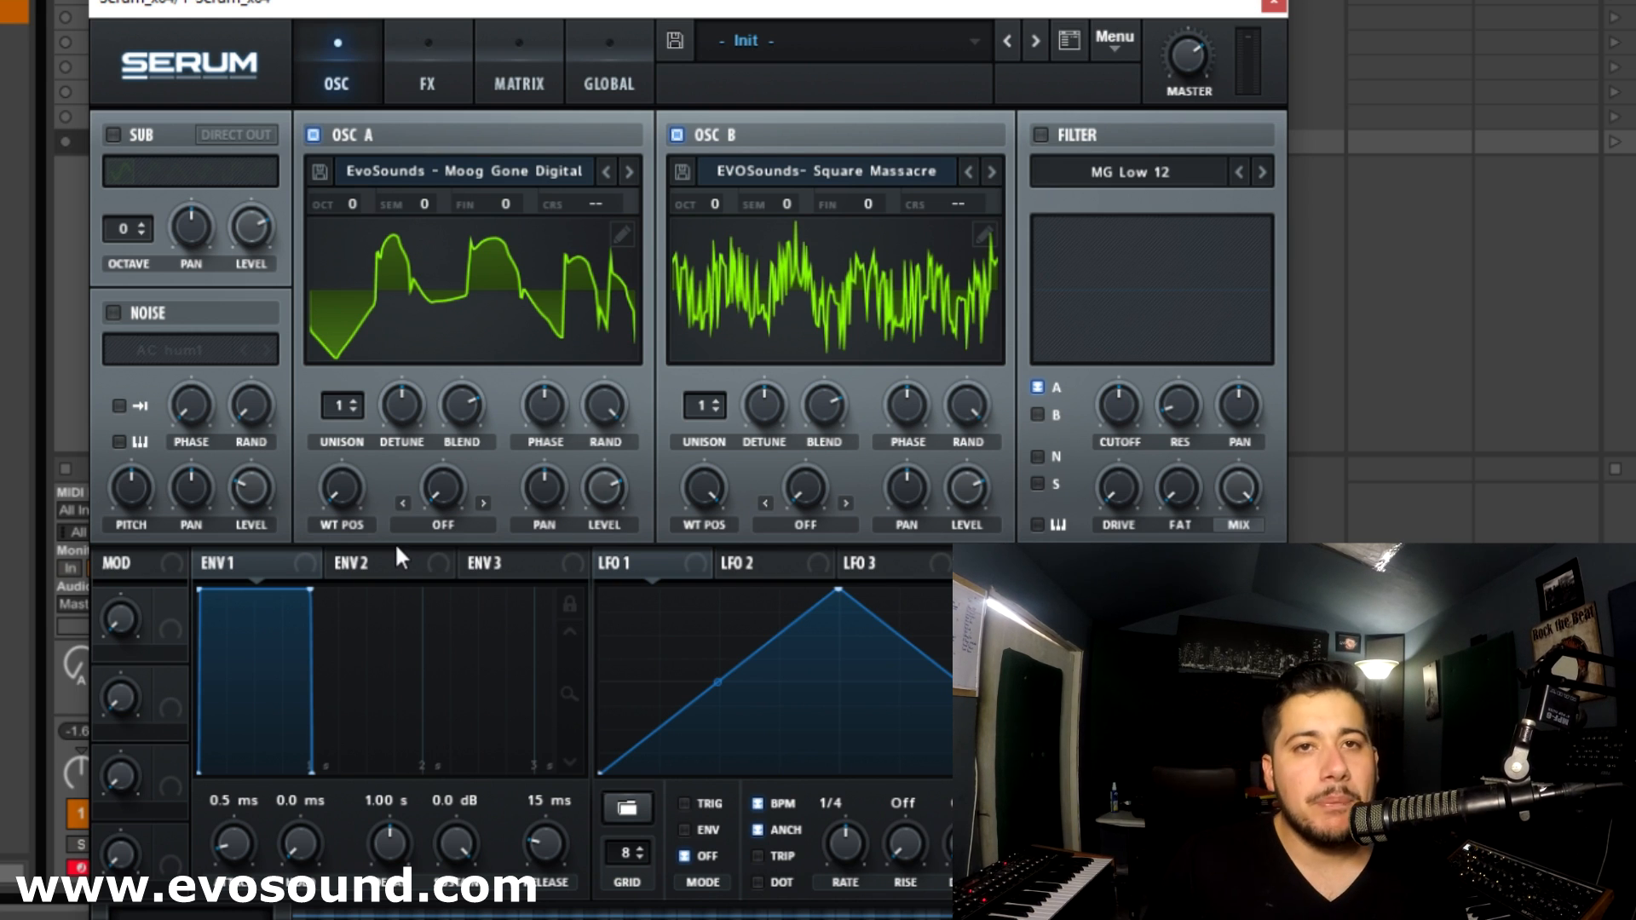
Set oscillator A's warp mode to FM (from B) and view the warp rendering and resampling options.
click(460, 526)
click(462, 528)
click(463, 531)
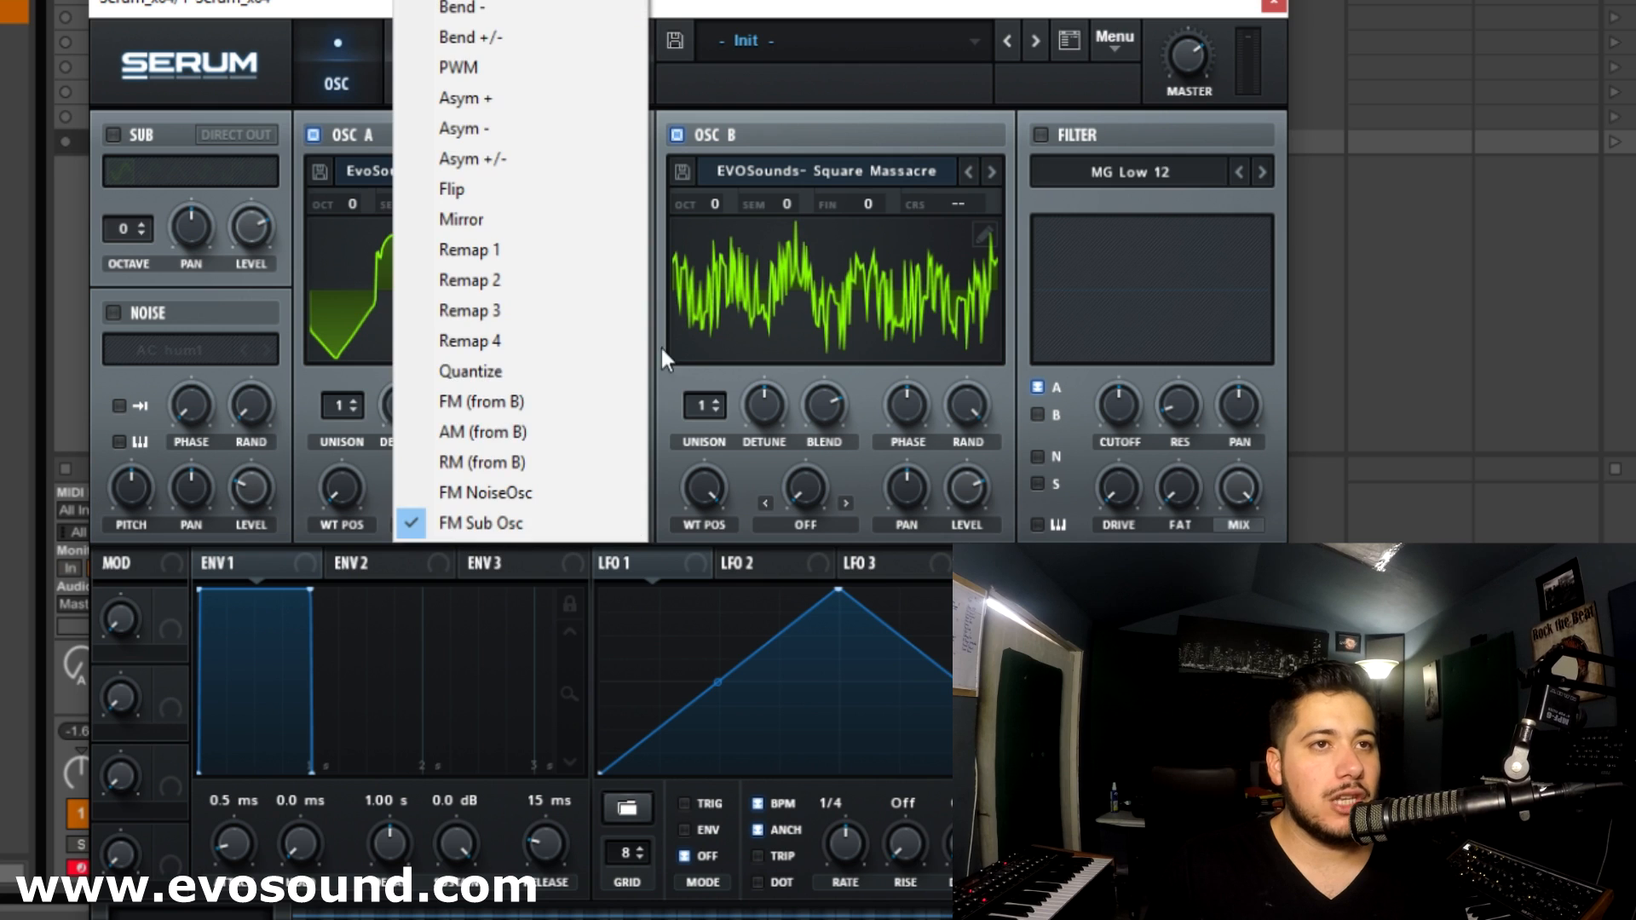
click(498, 407)
click(1101, 49)
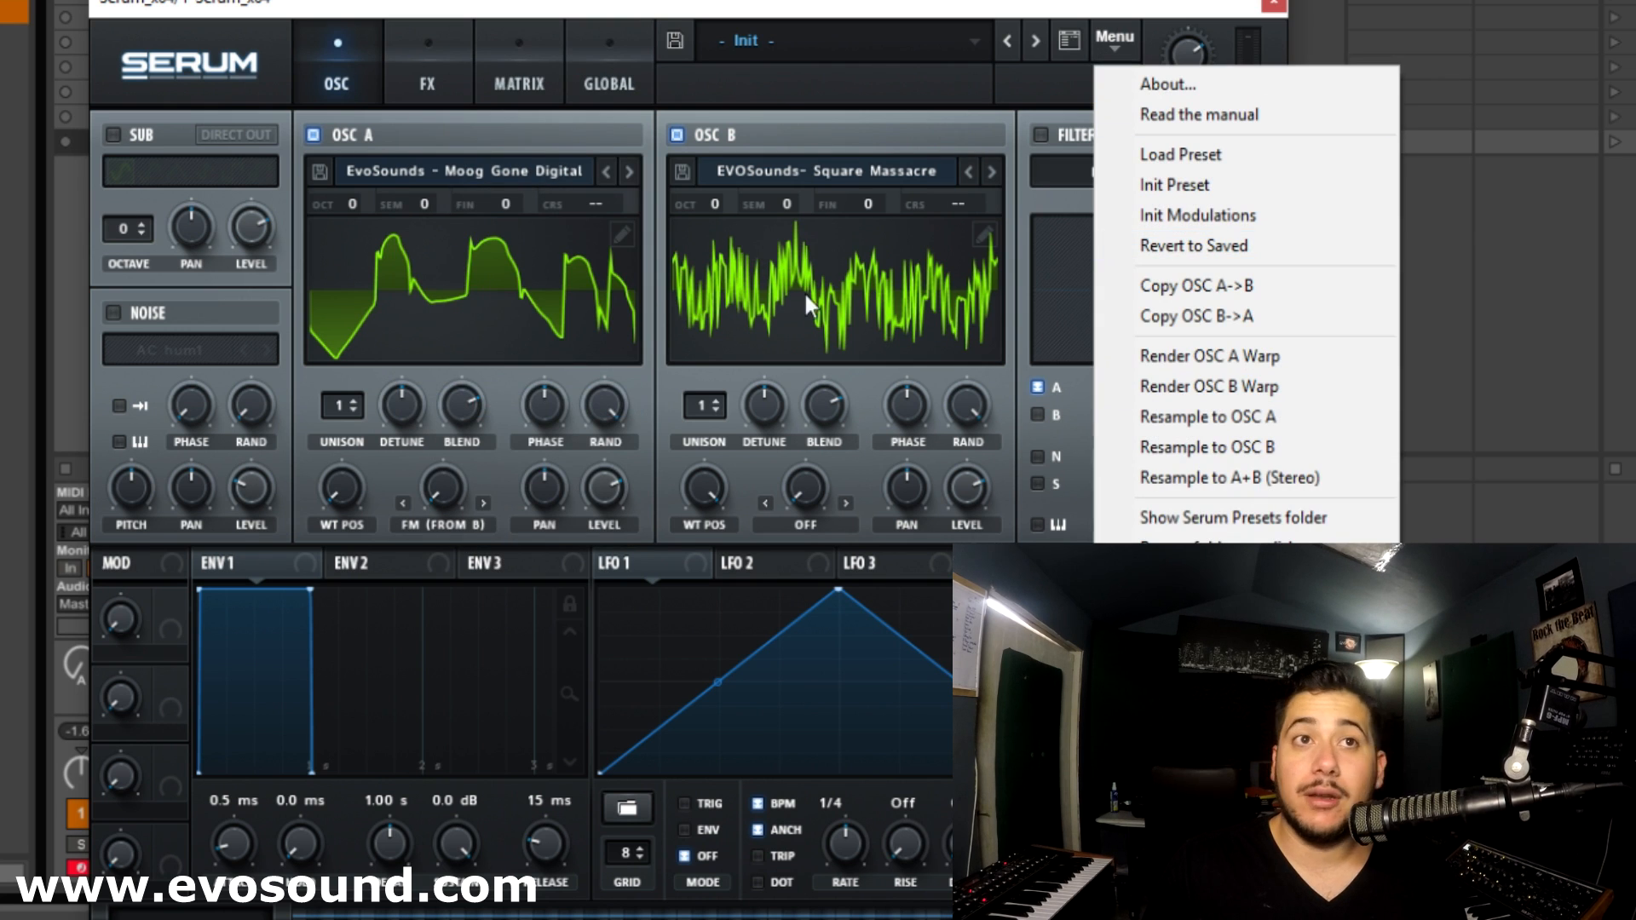
Set oscillator A's warp mode to Sync and adjust the warp amount.
click(436, 527)
click(456, 0)
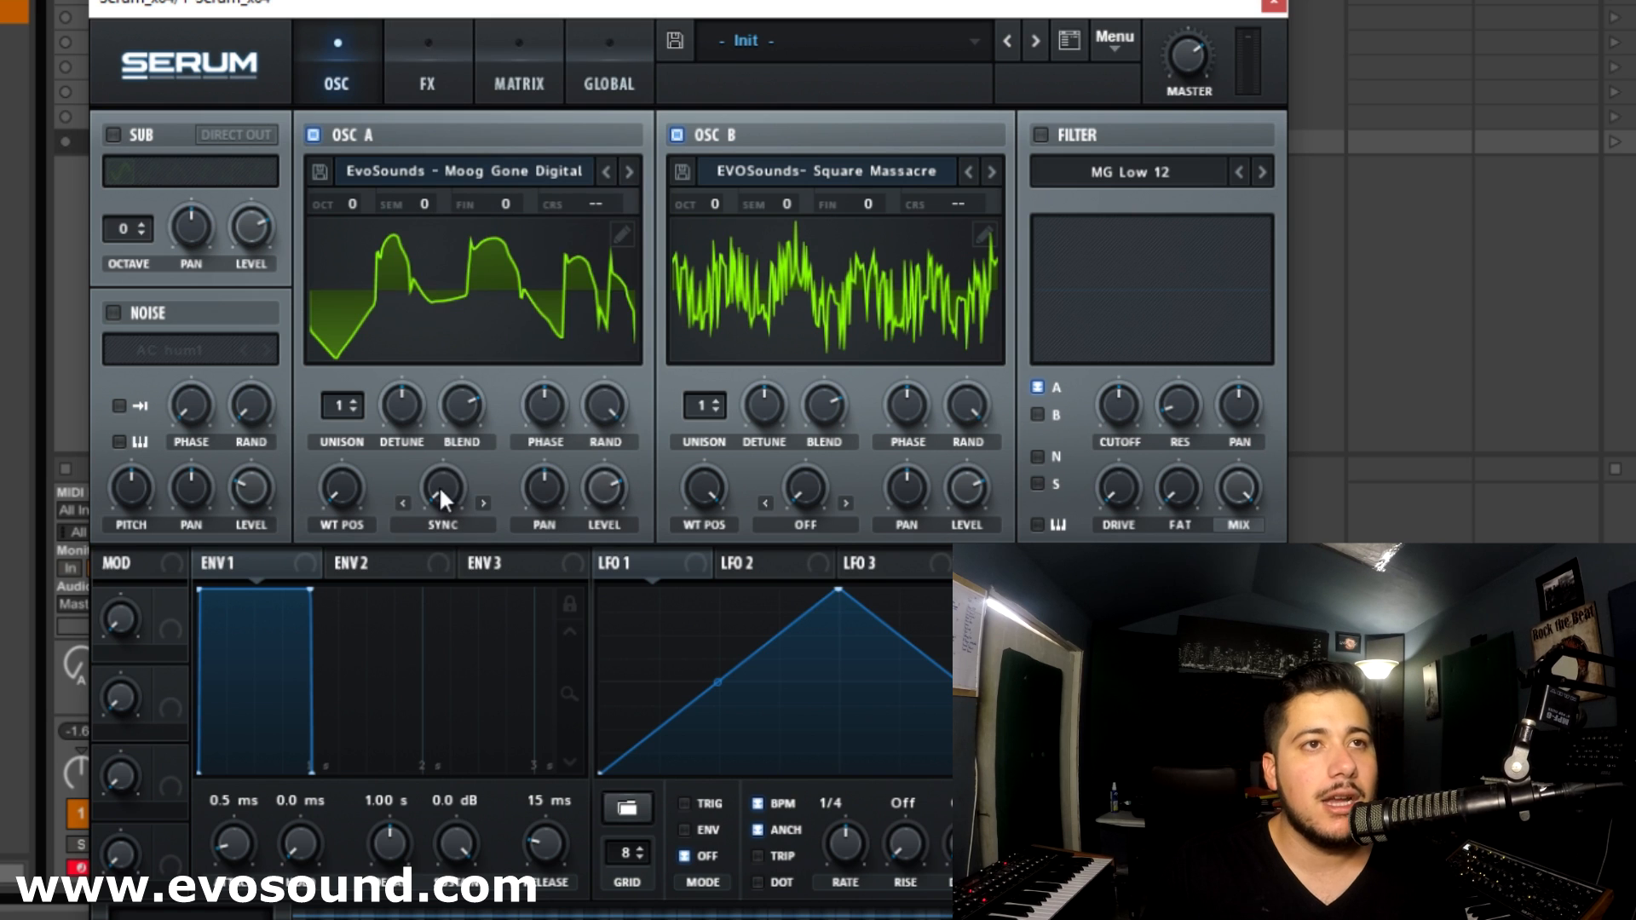
drag(440, 496, 489, 532)
Render oscillator A's Sync warp into its wavetable, disable oscillator B, and sweep oscillator A's wavetable position.
click(1115, 38)
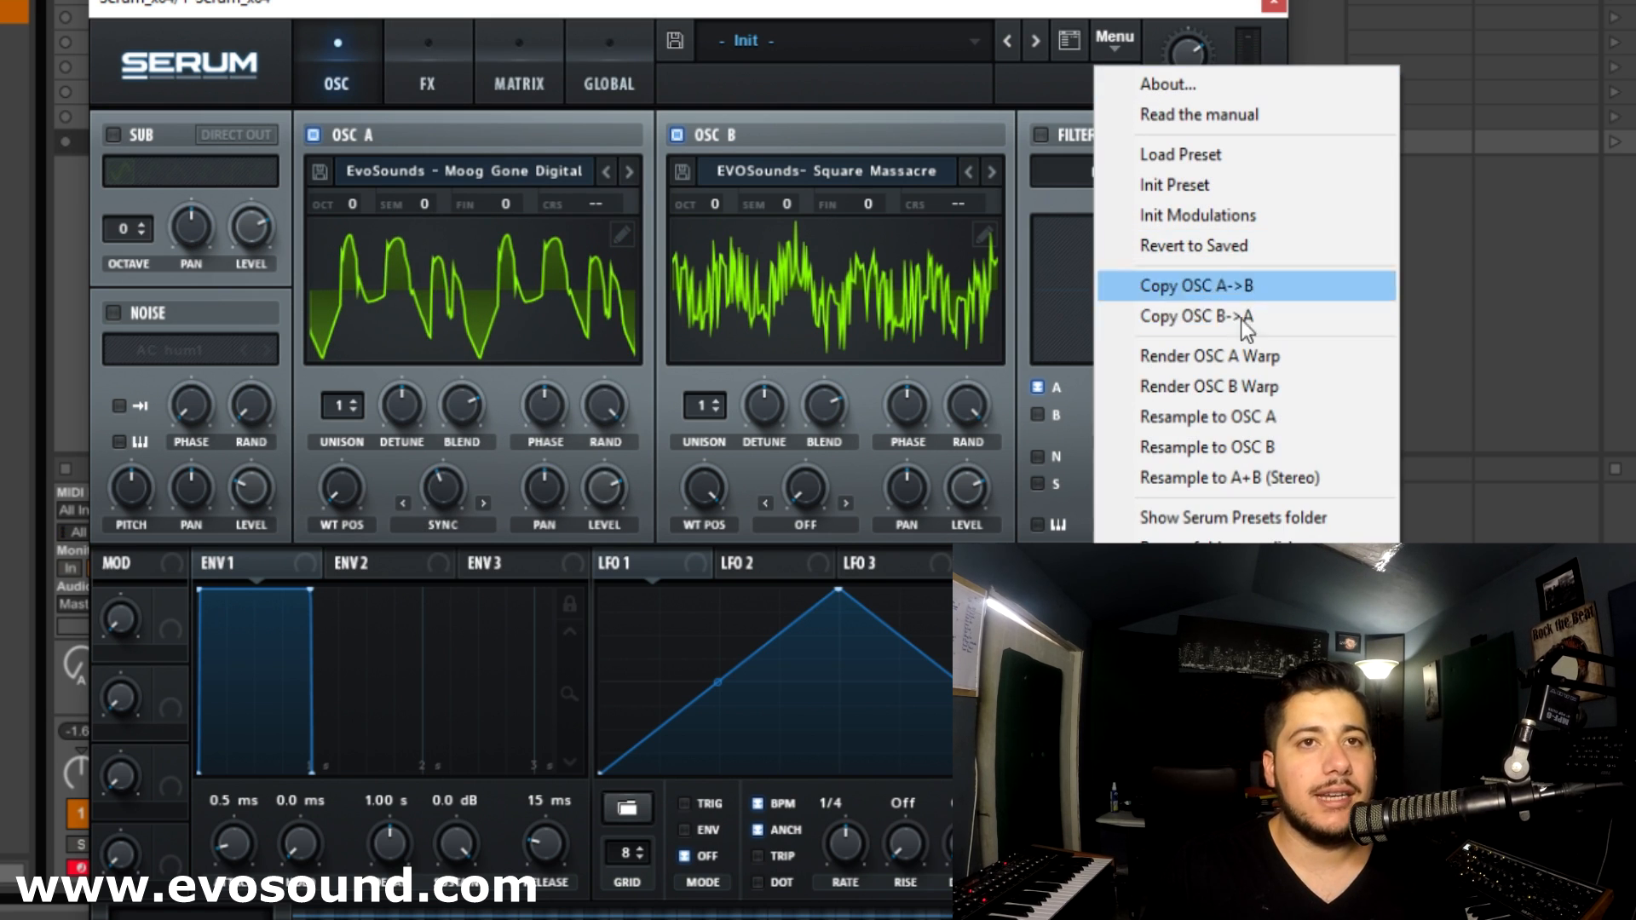
click(1240, 365)
click(715, 130)
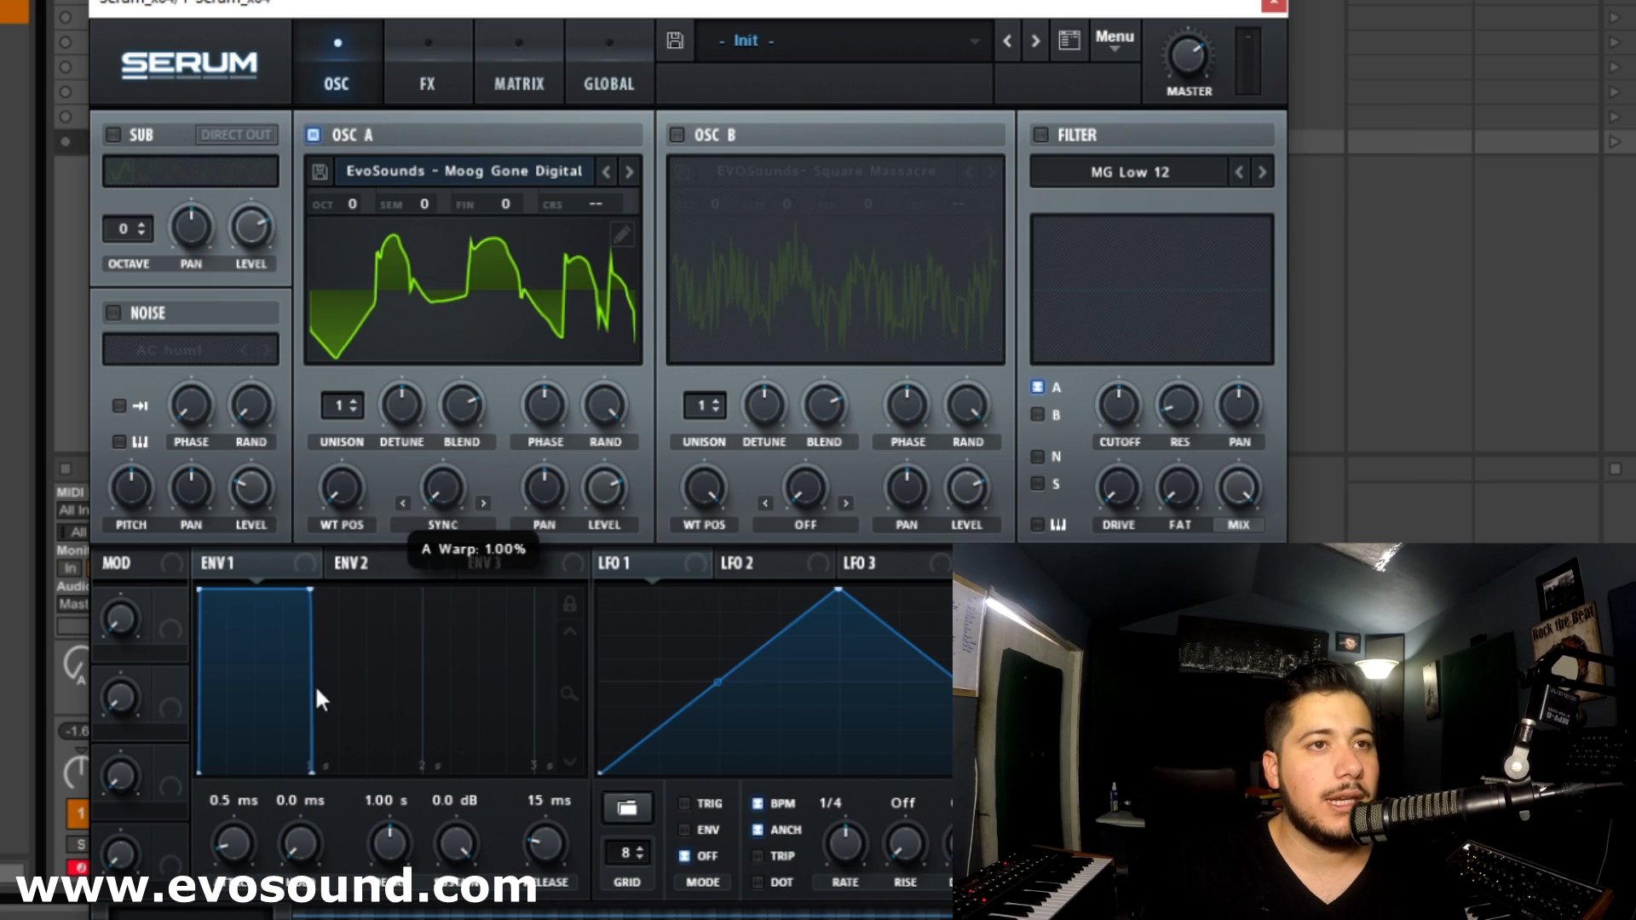
drag(339, 499, 392, 462)
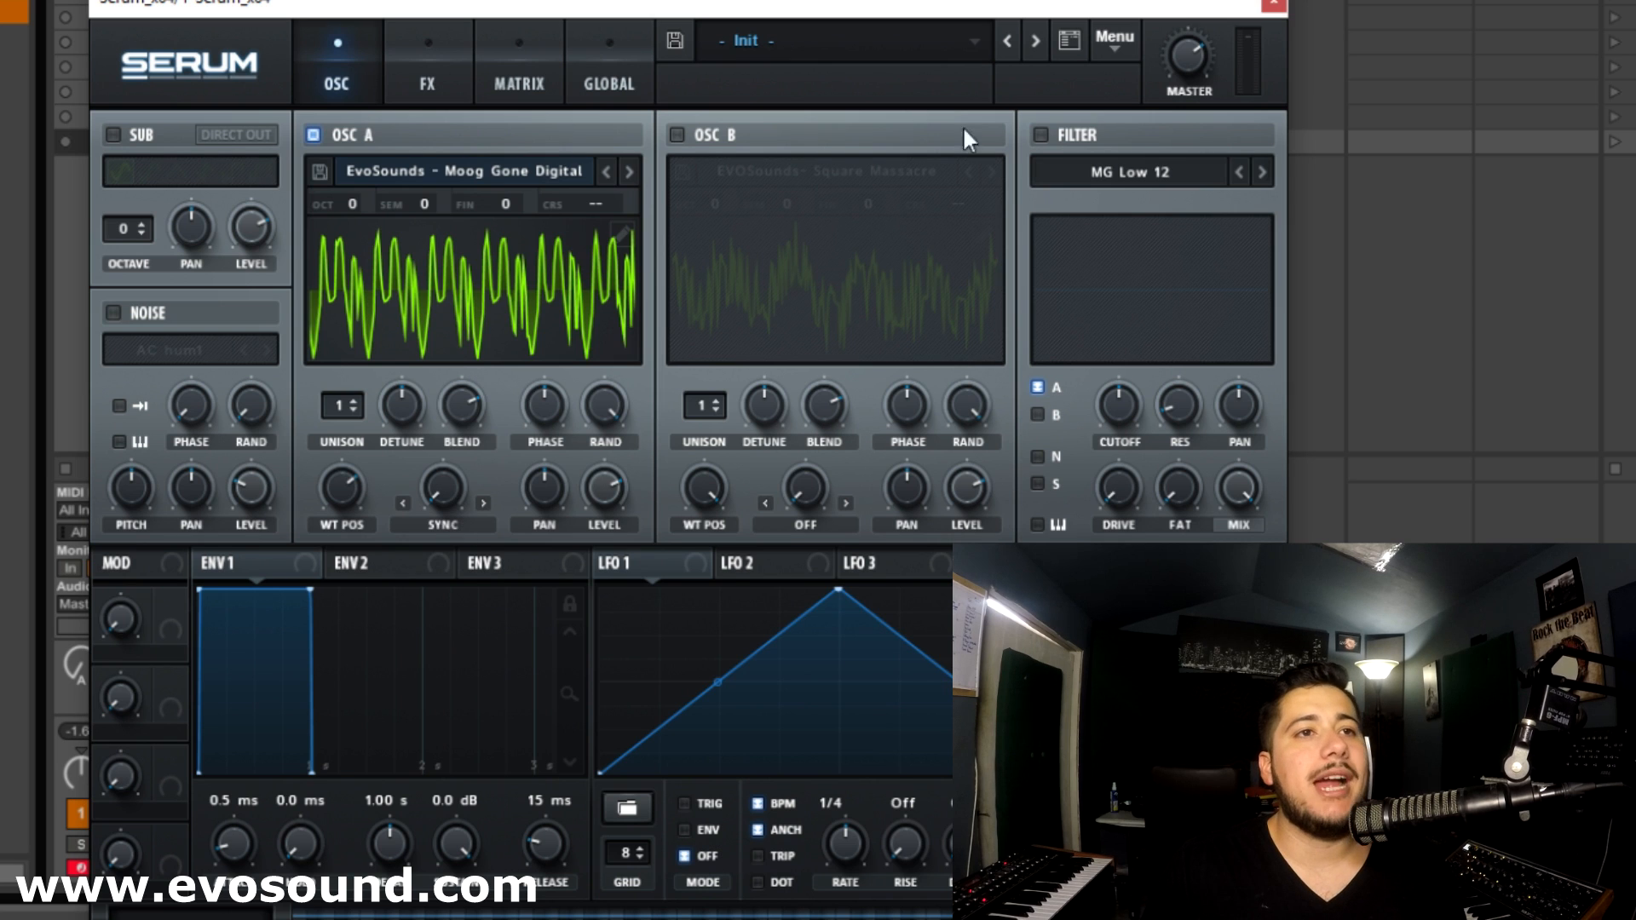
Set oscillator A's warp mode to Remap 2 and open its remap curve for editing.
click(439, 549)
click(445, 524)
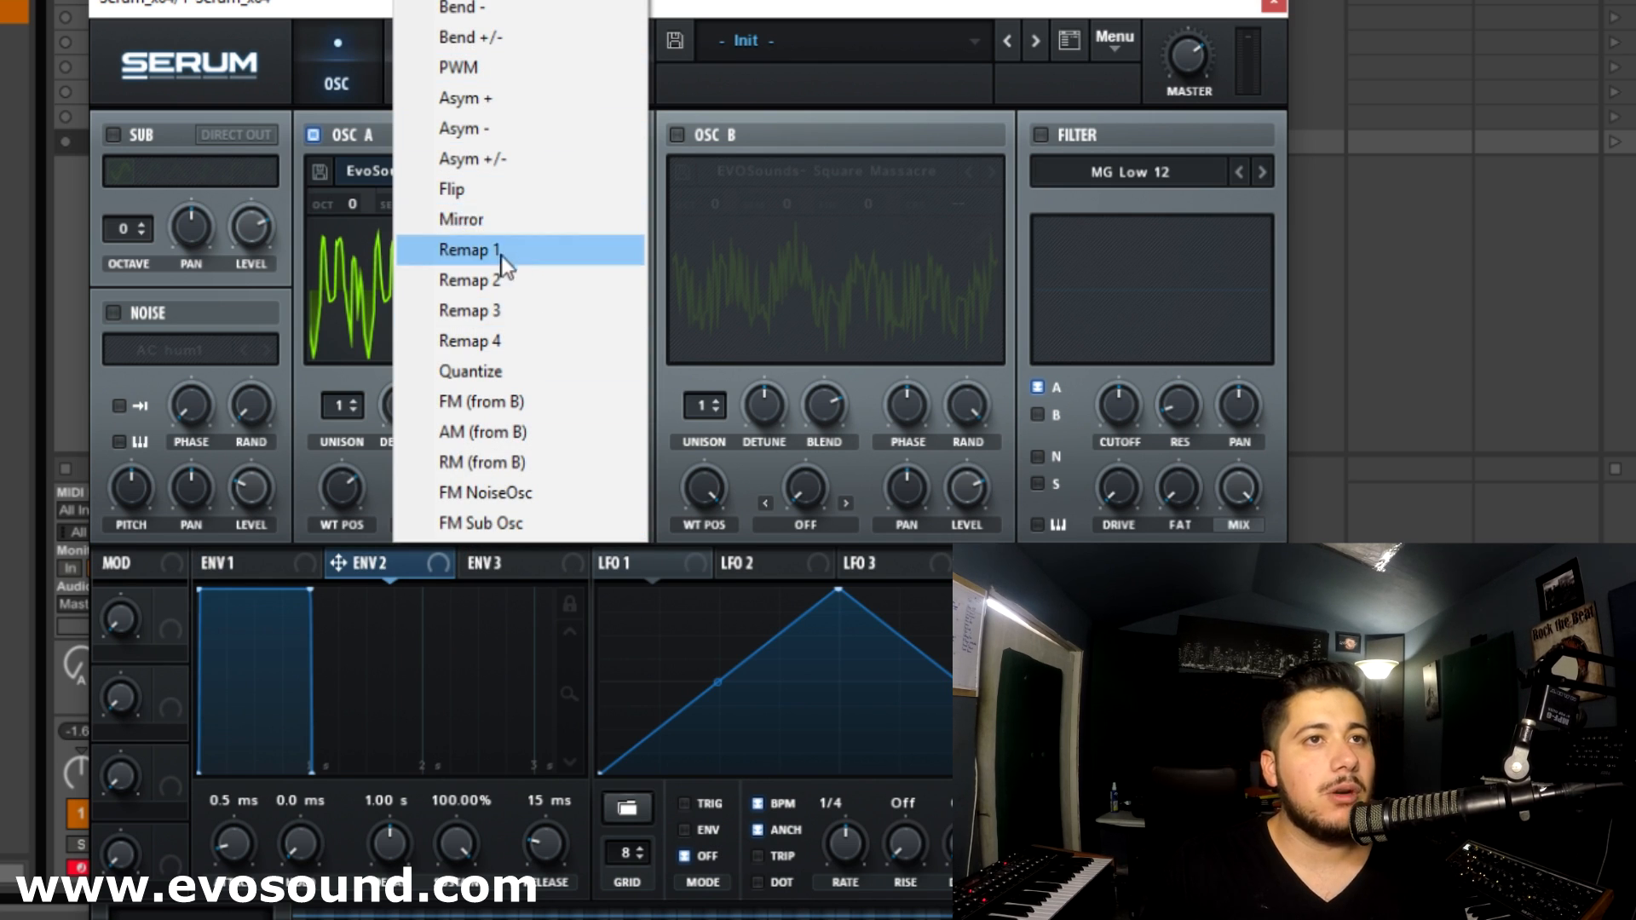
click(470, 279)
click(483, 474)
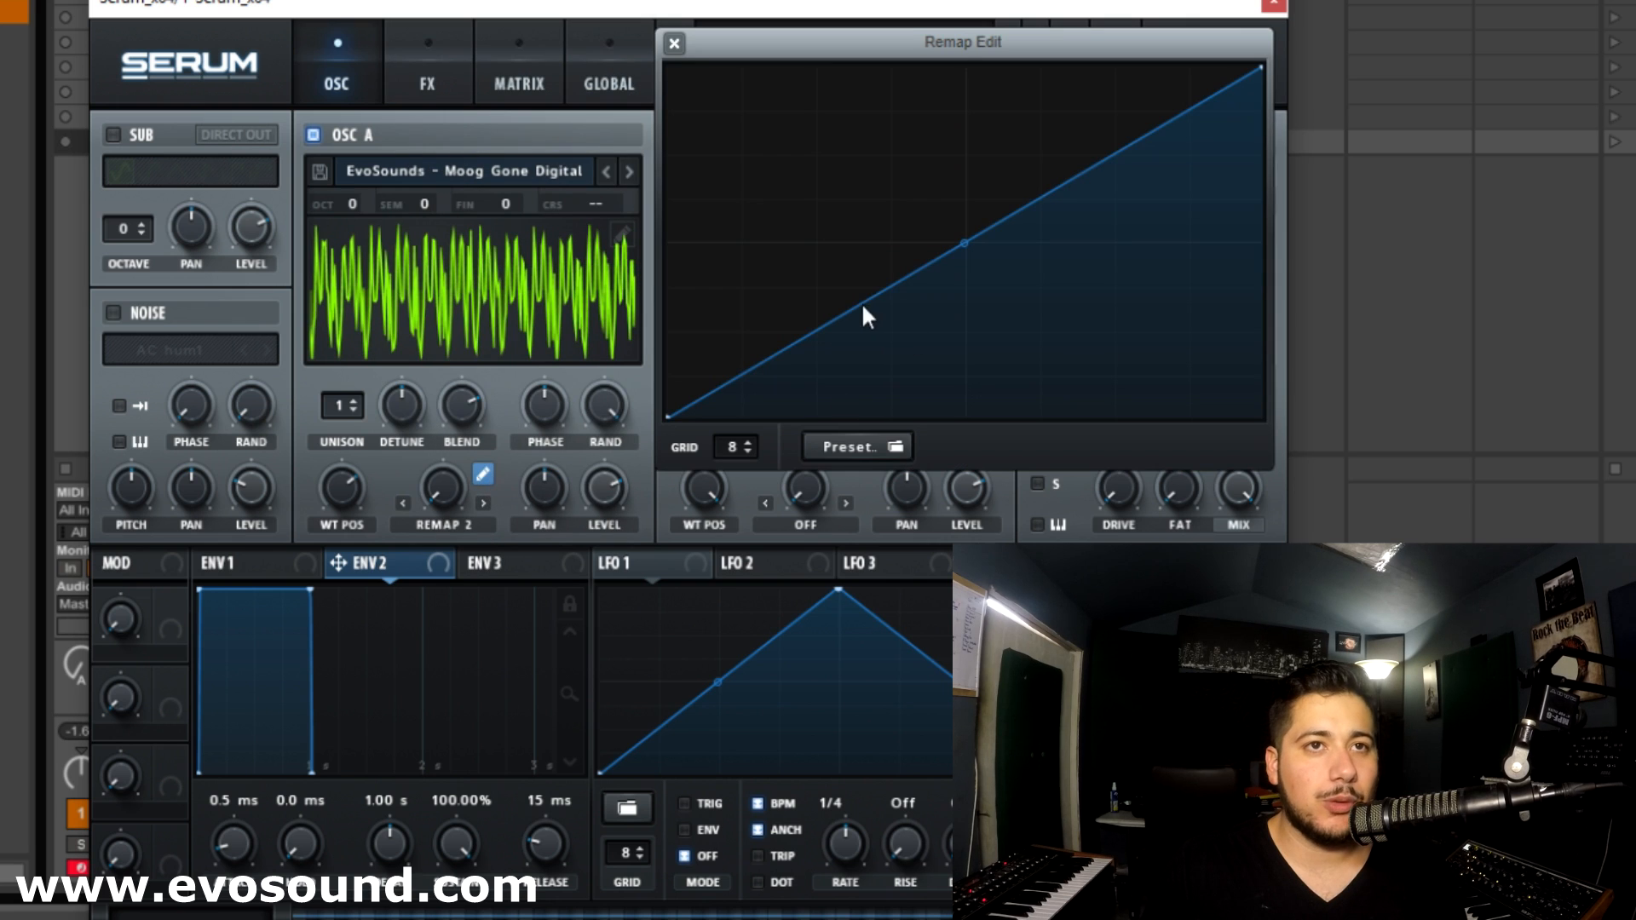
Shape oscillator A's remap curve into several uneven peaks with a dip to zero and a zero endpoint, and sweep the warp amount.
double_click(757, 207)
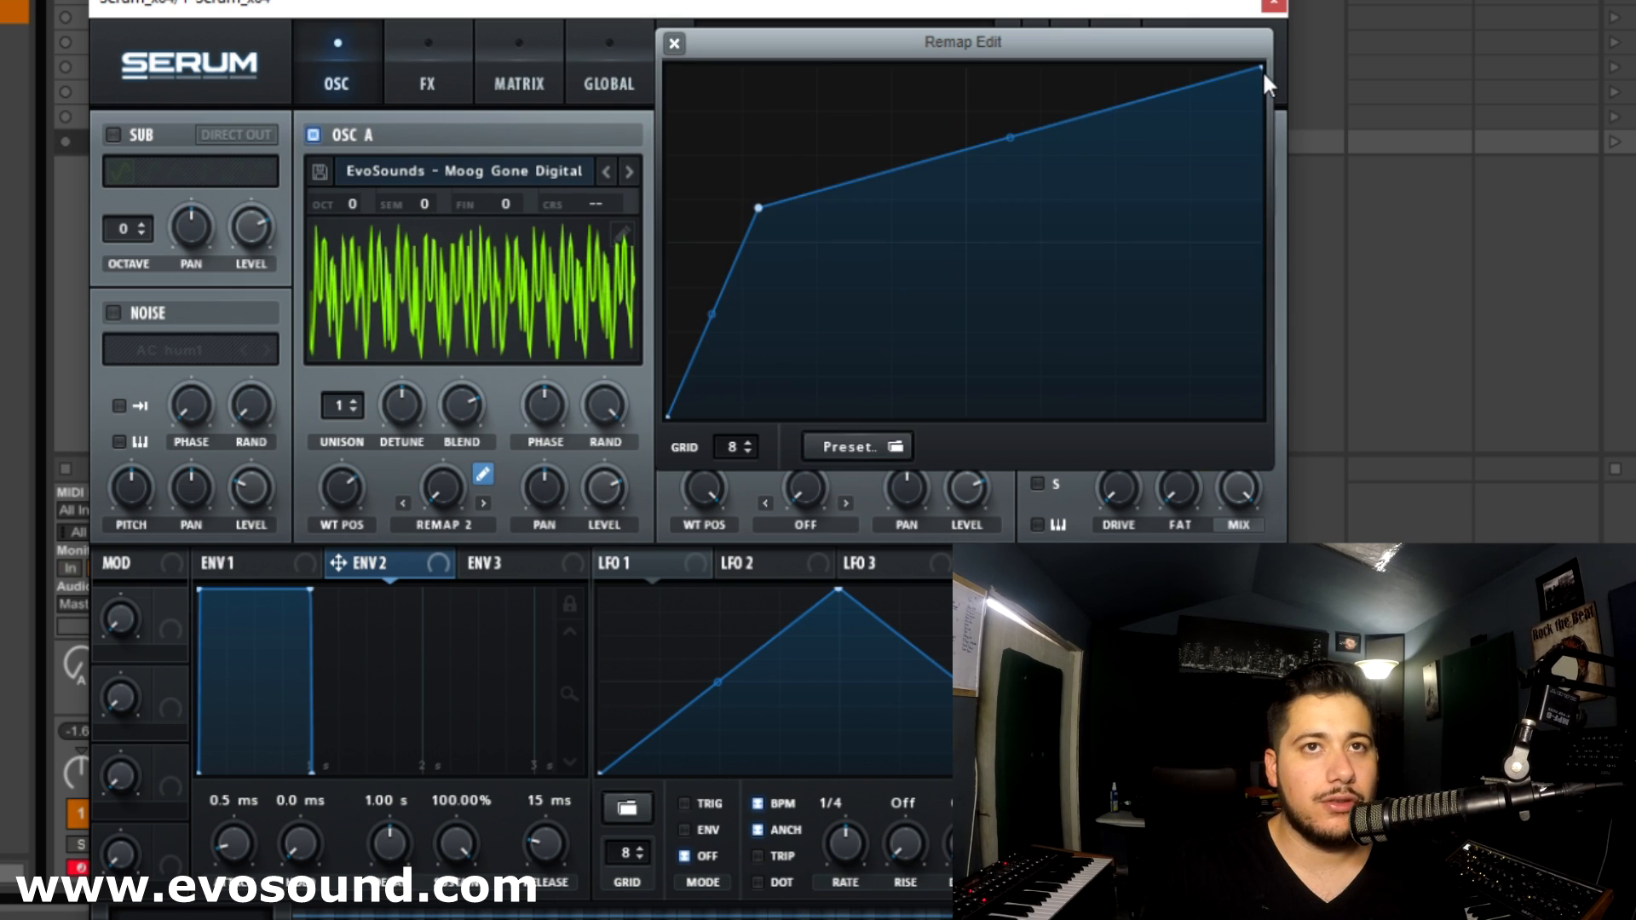
drag(1261, 64, 1261, 416)
double_click(941, 126)
double_click(1022, 221)
drag(1023, 222, 1103, 67)
double_click(1090, 416)
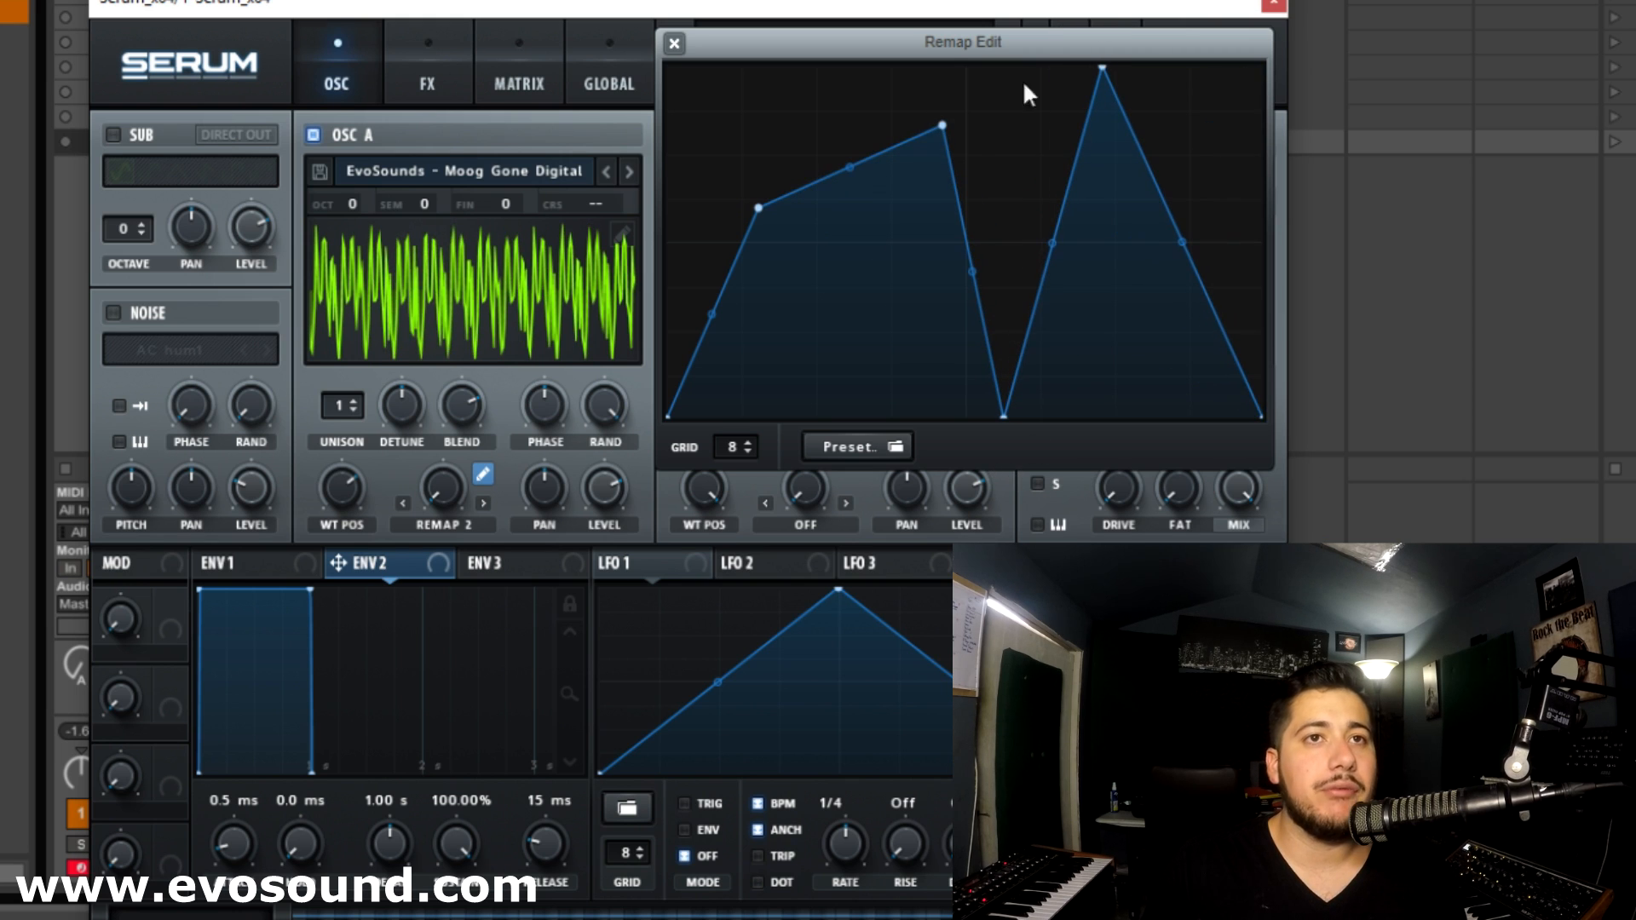
double_click(718, 278)
drag(718, 277, 724, 104)
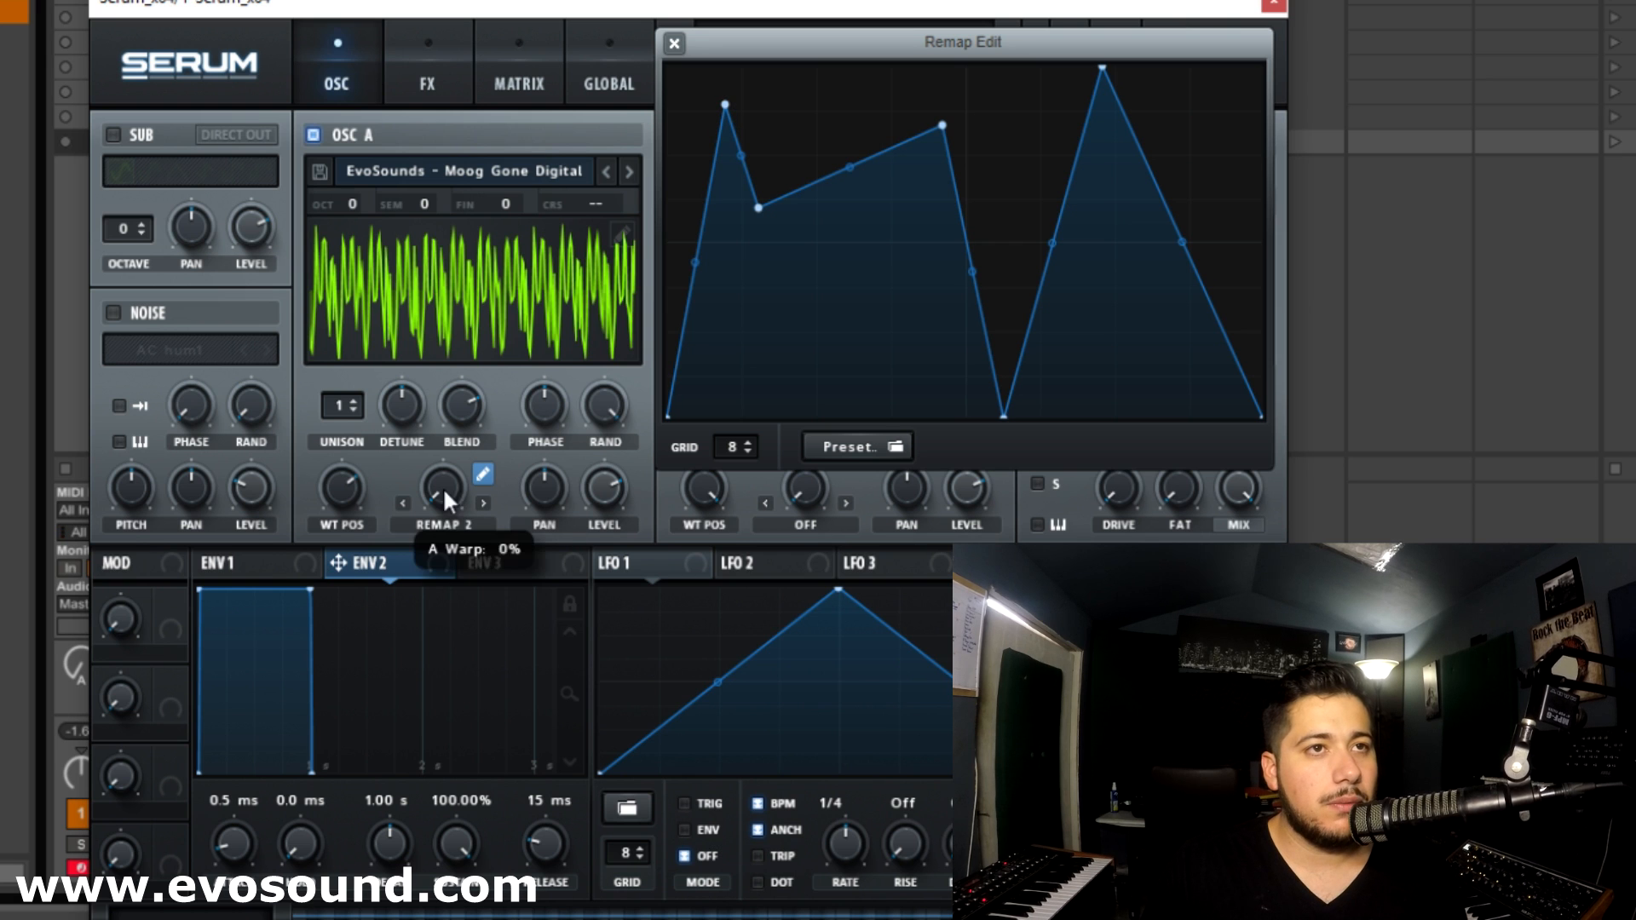
drag(444, 494, 371, 672)
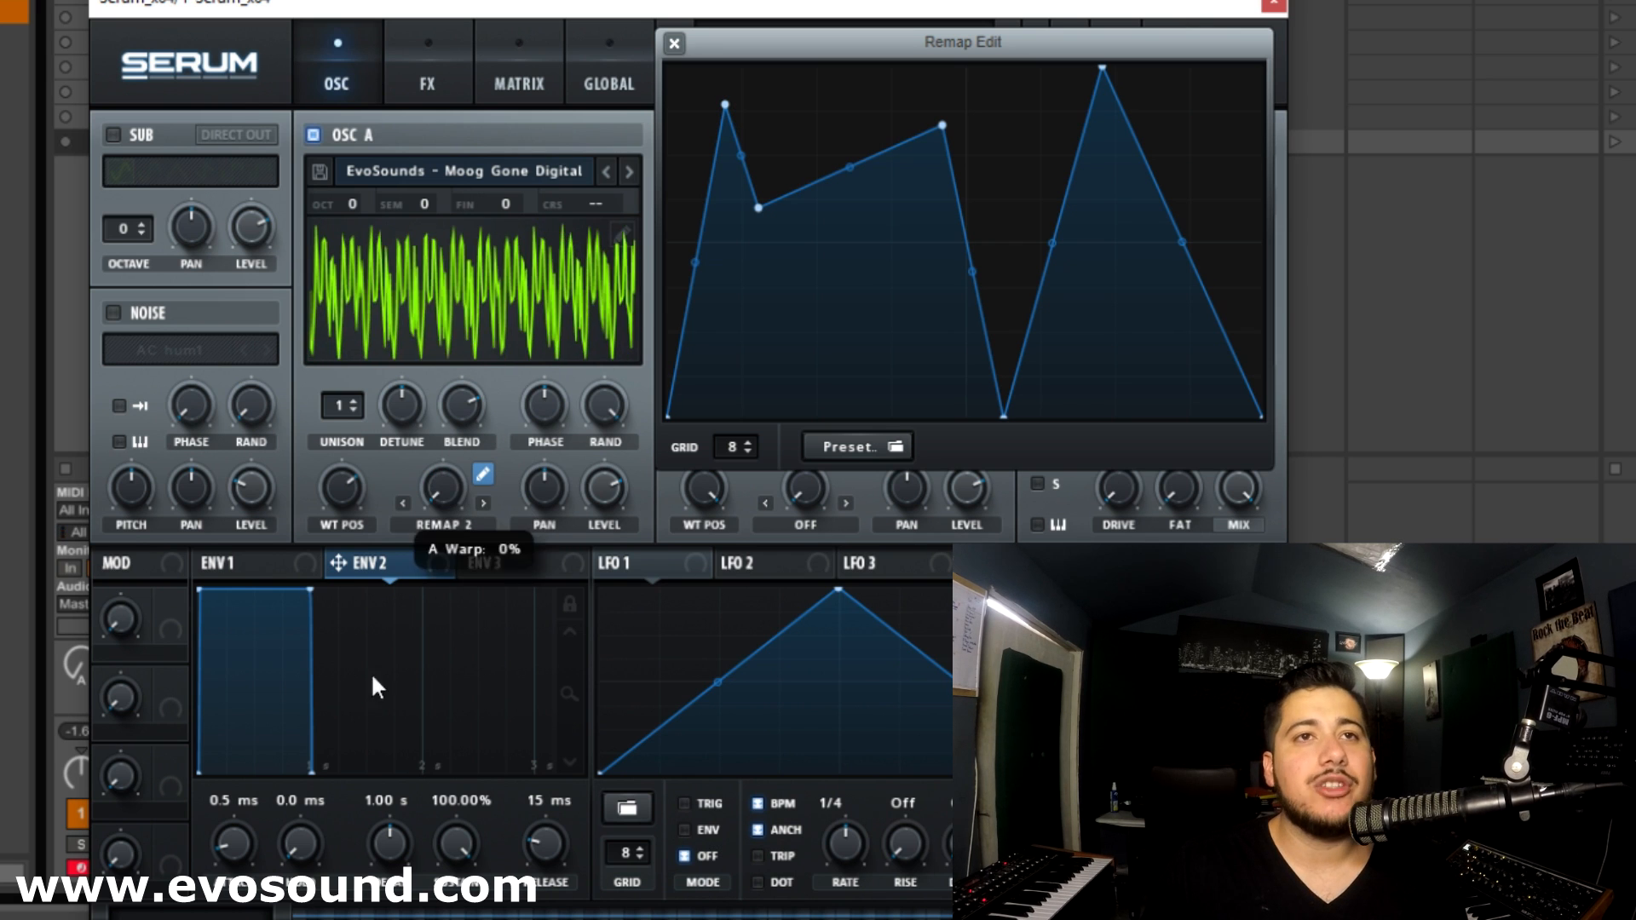
Close the remap editor, render oscillator A's Remap 2 warp into its wavetable, and sweep the wavetable position down to 1.
click(674, 43)
click(1101, 39)
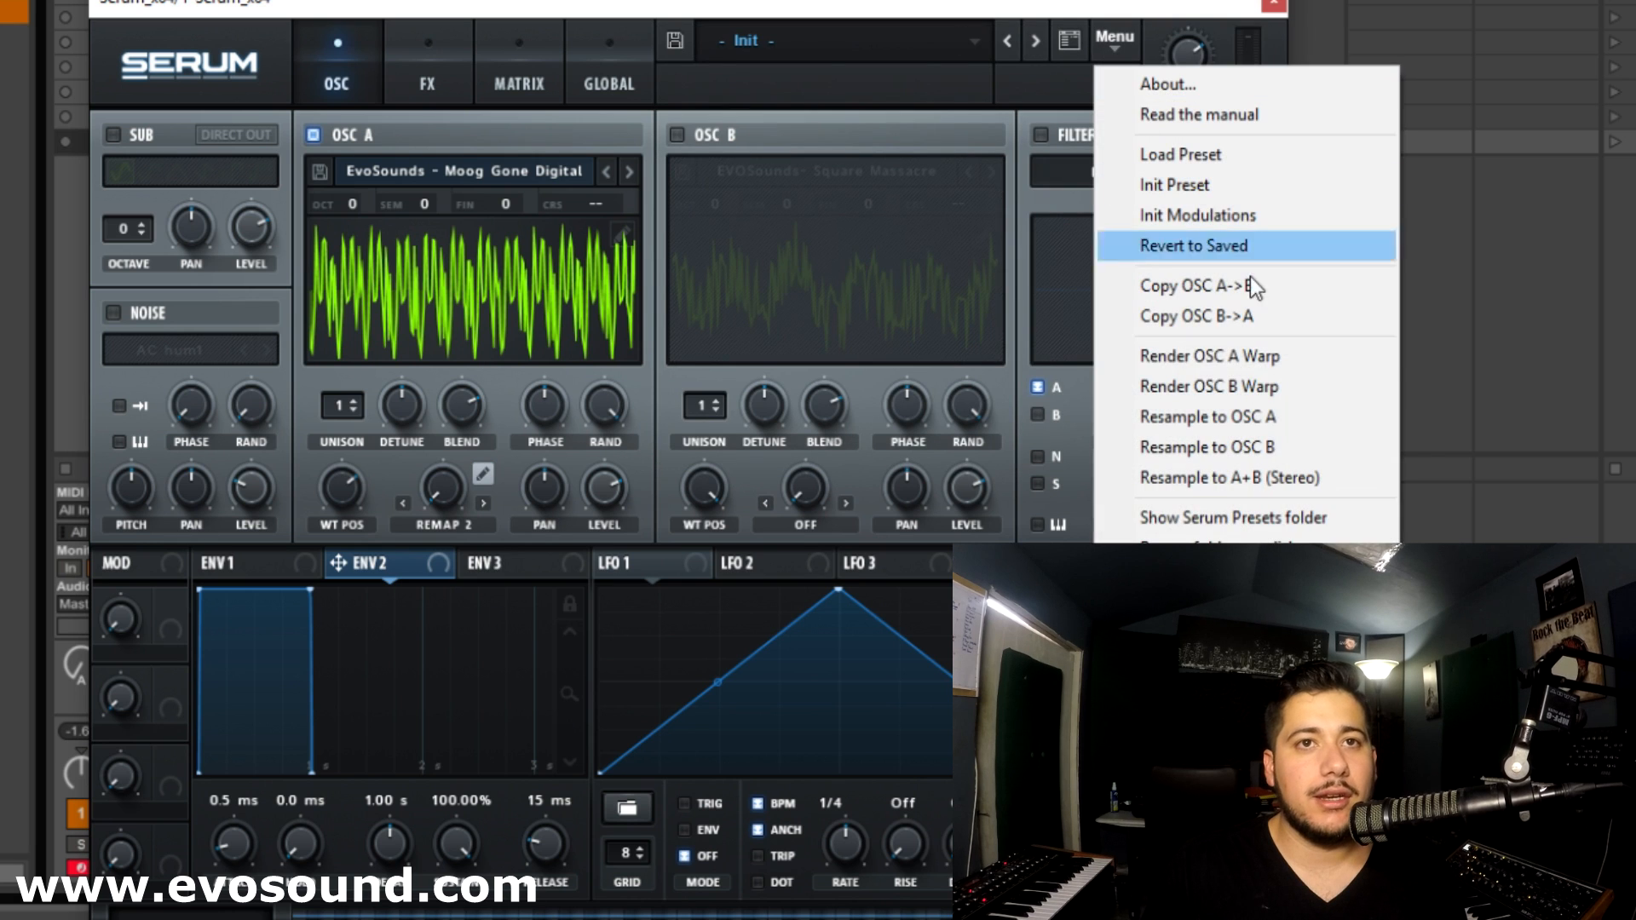
click(1279, 362)
drag(334, 488, 279, 581)
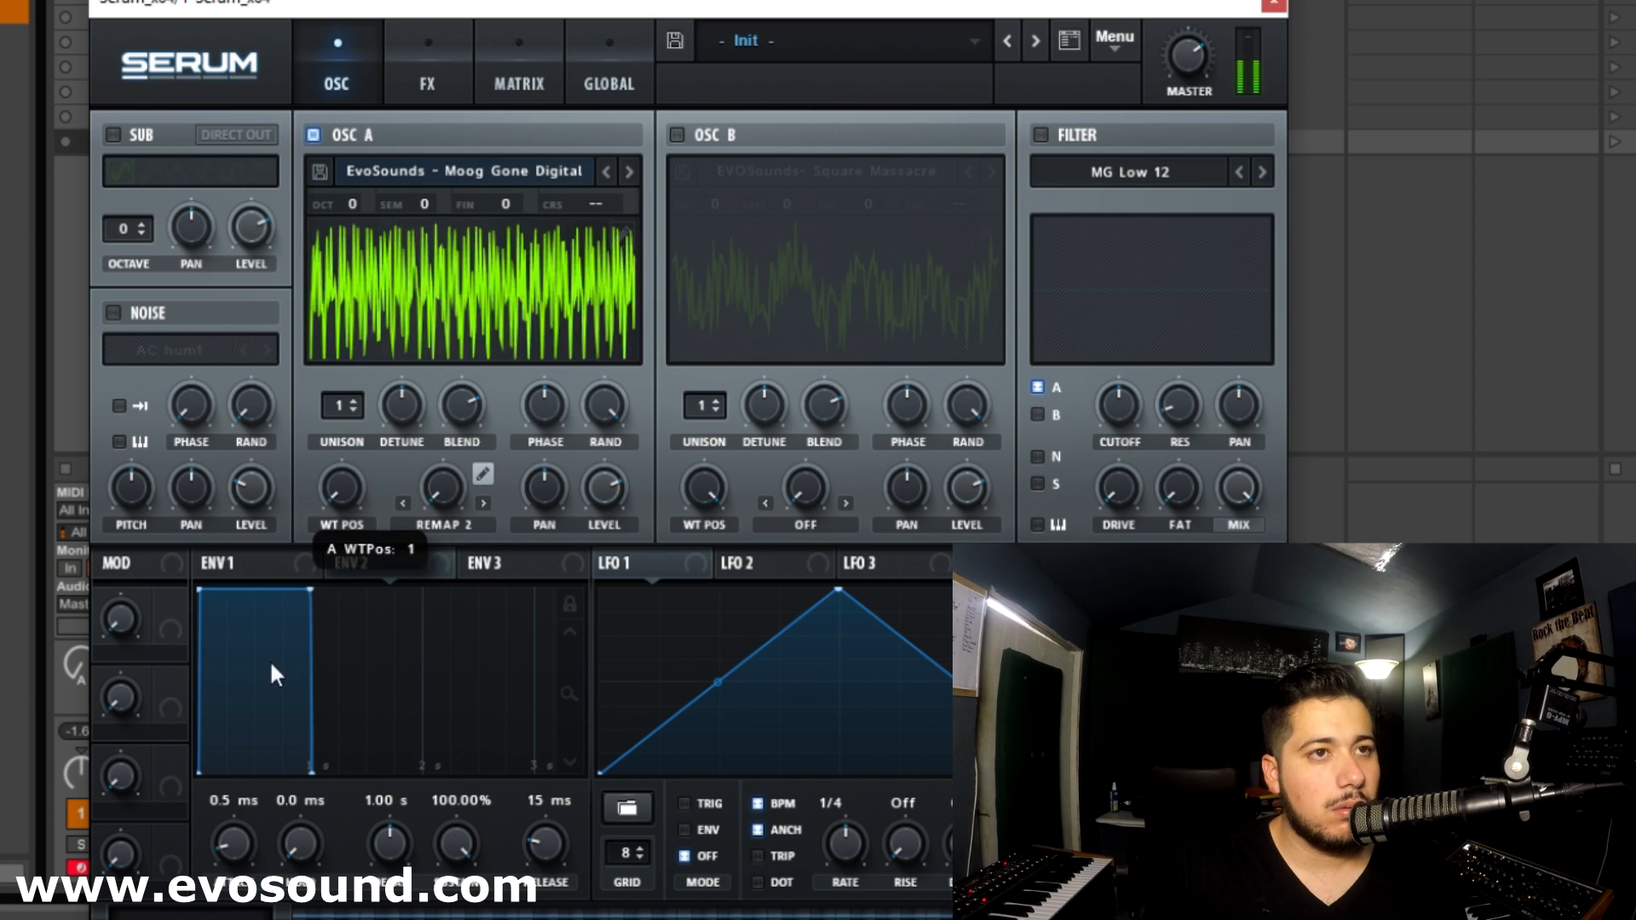
drag(269, 659, 375, 620)
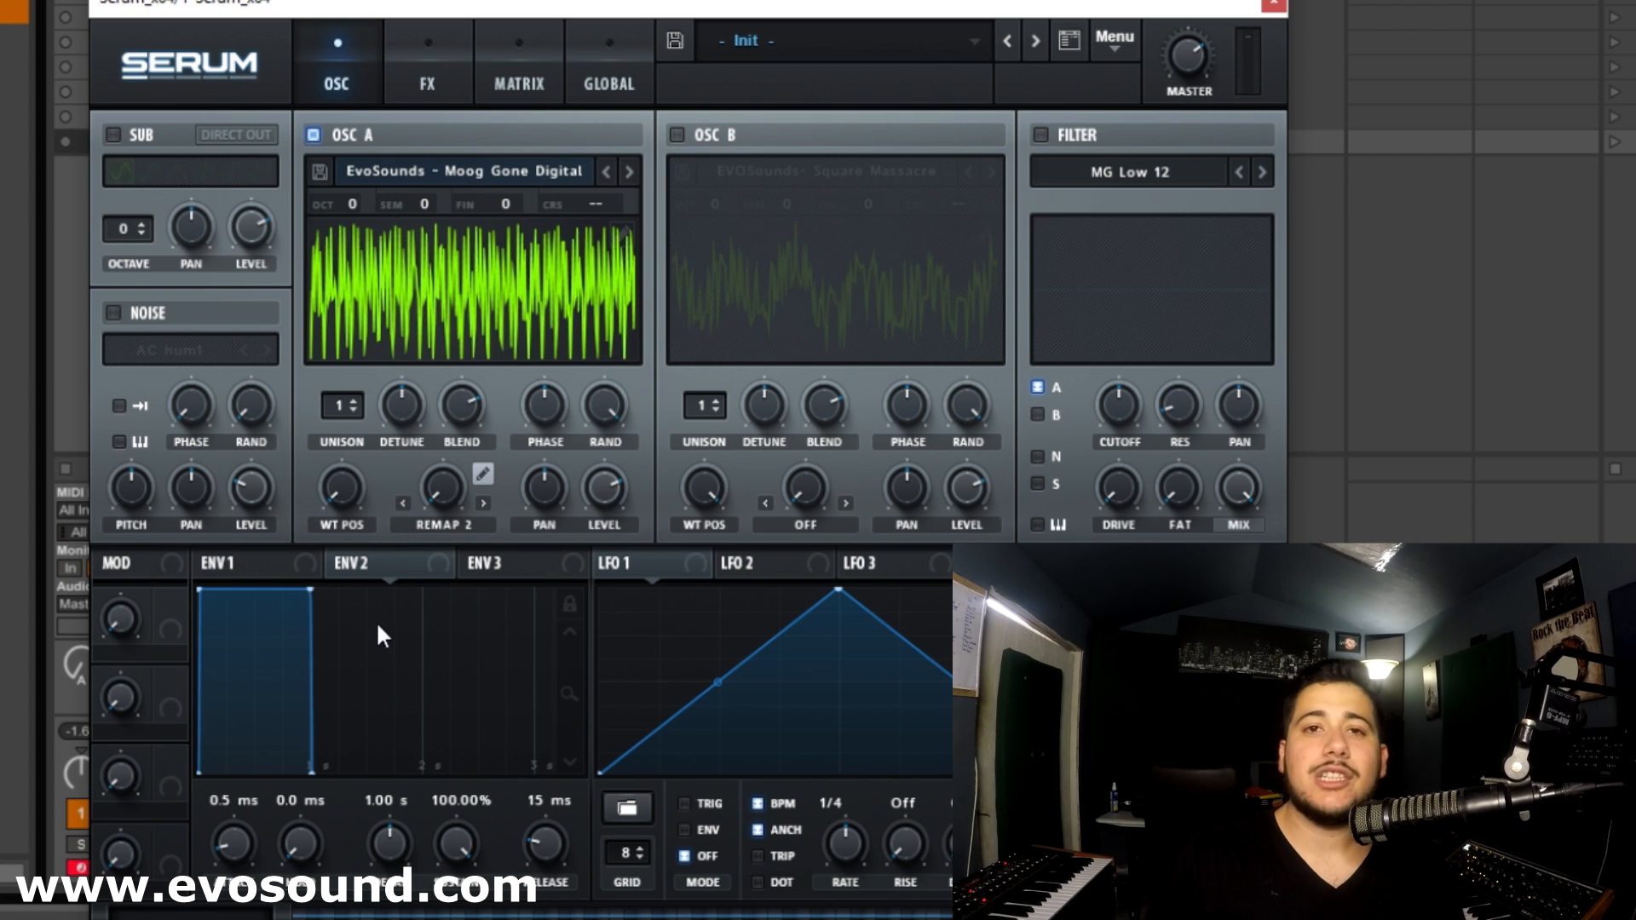